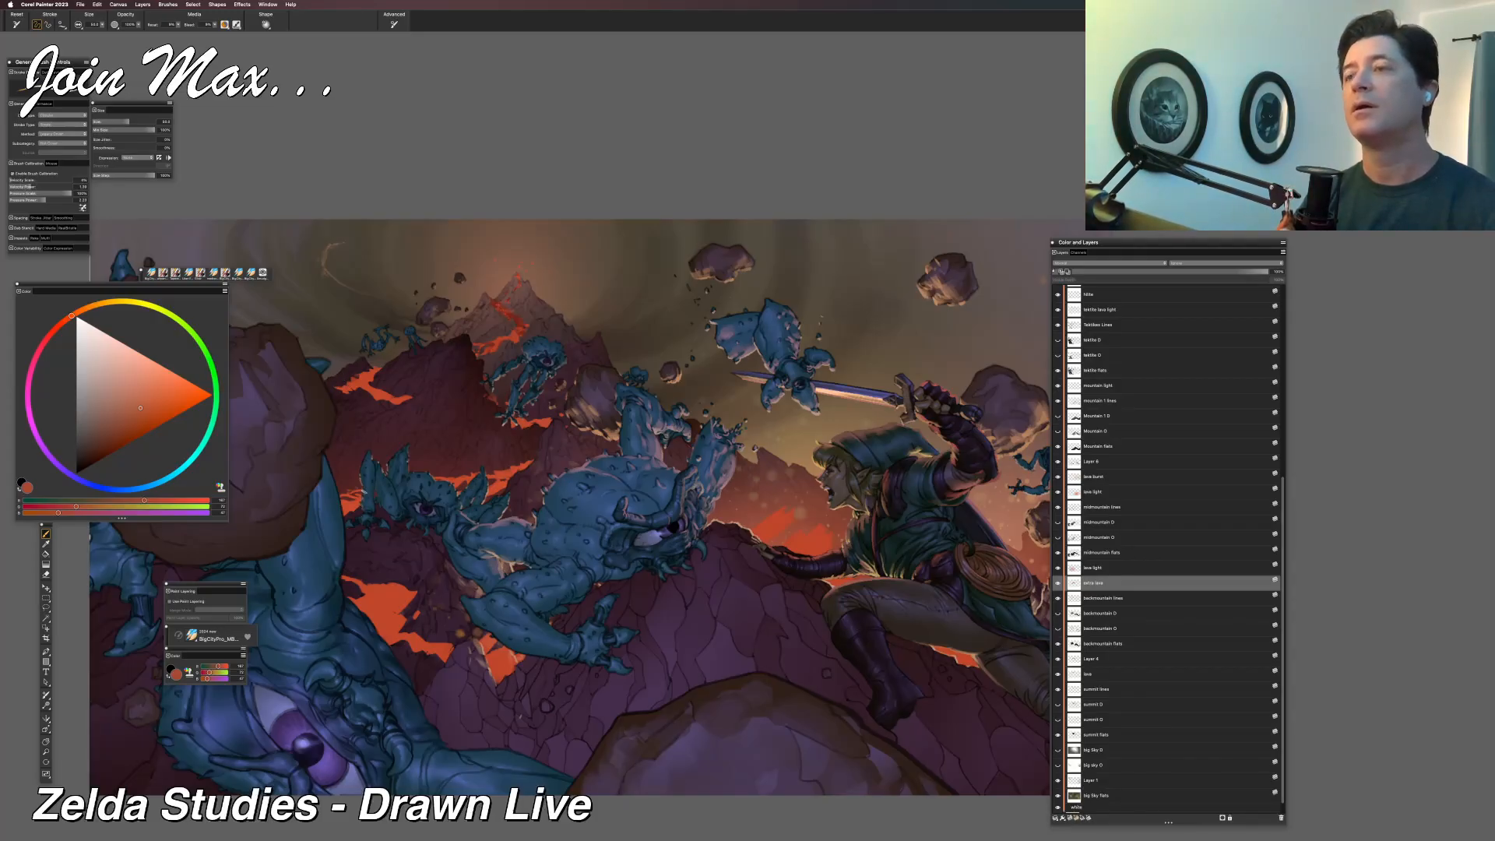
# Make the lava layer active and touch up its lava flows with lasso selections and the brush.
pyautogui.click(1072, 674)
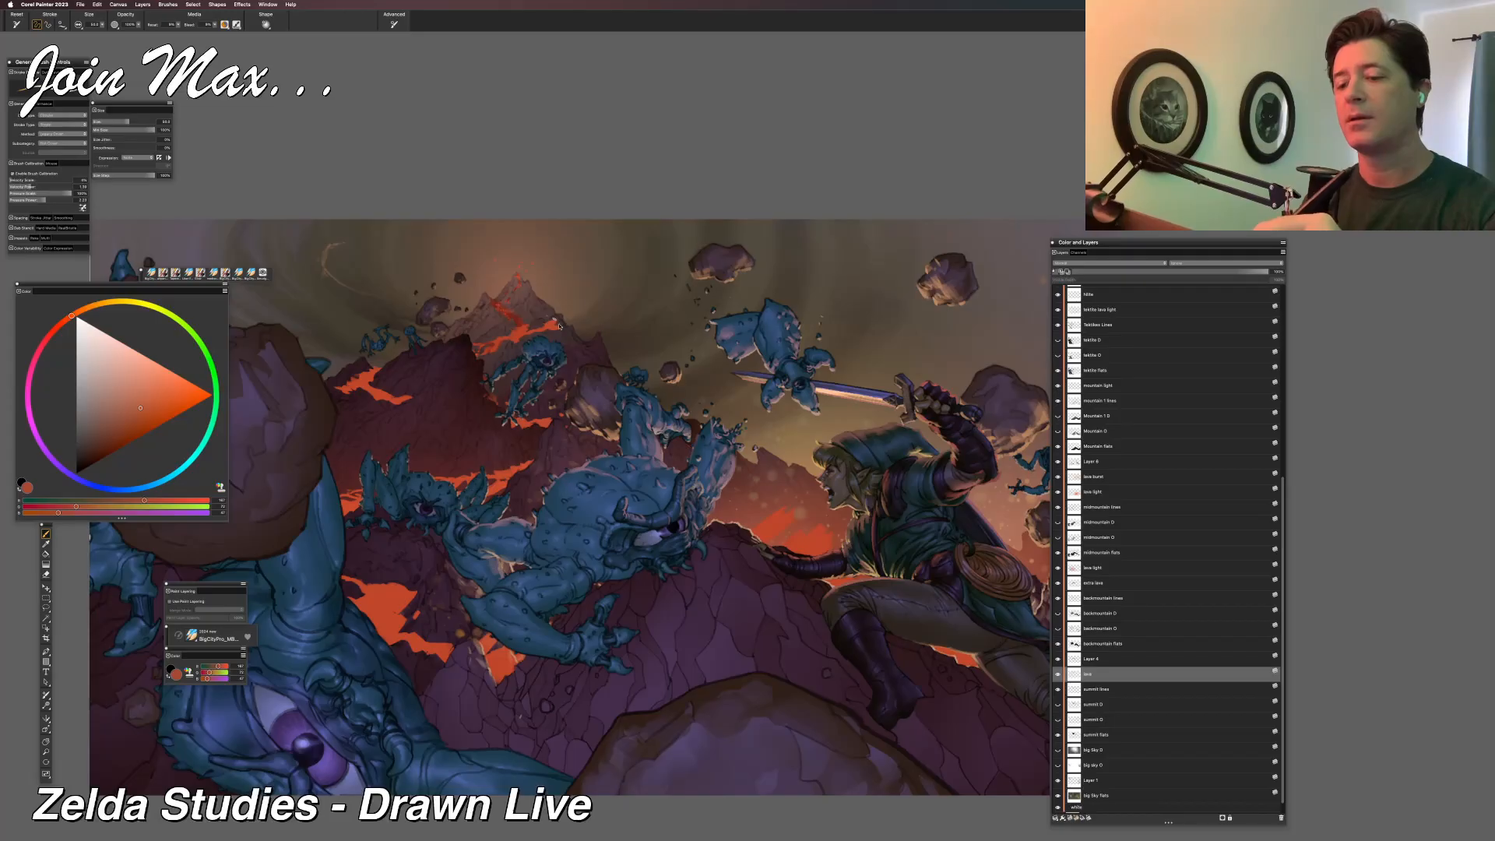
pyautogui.press('l')
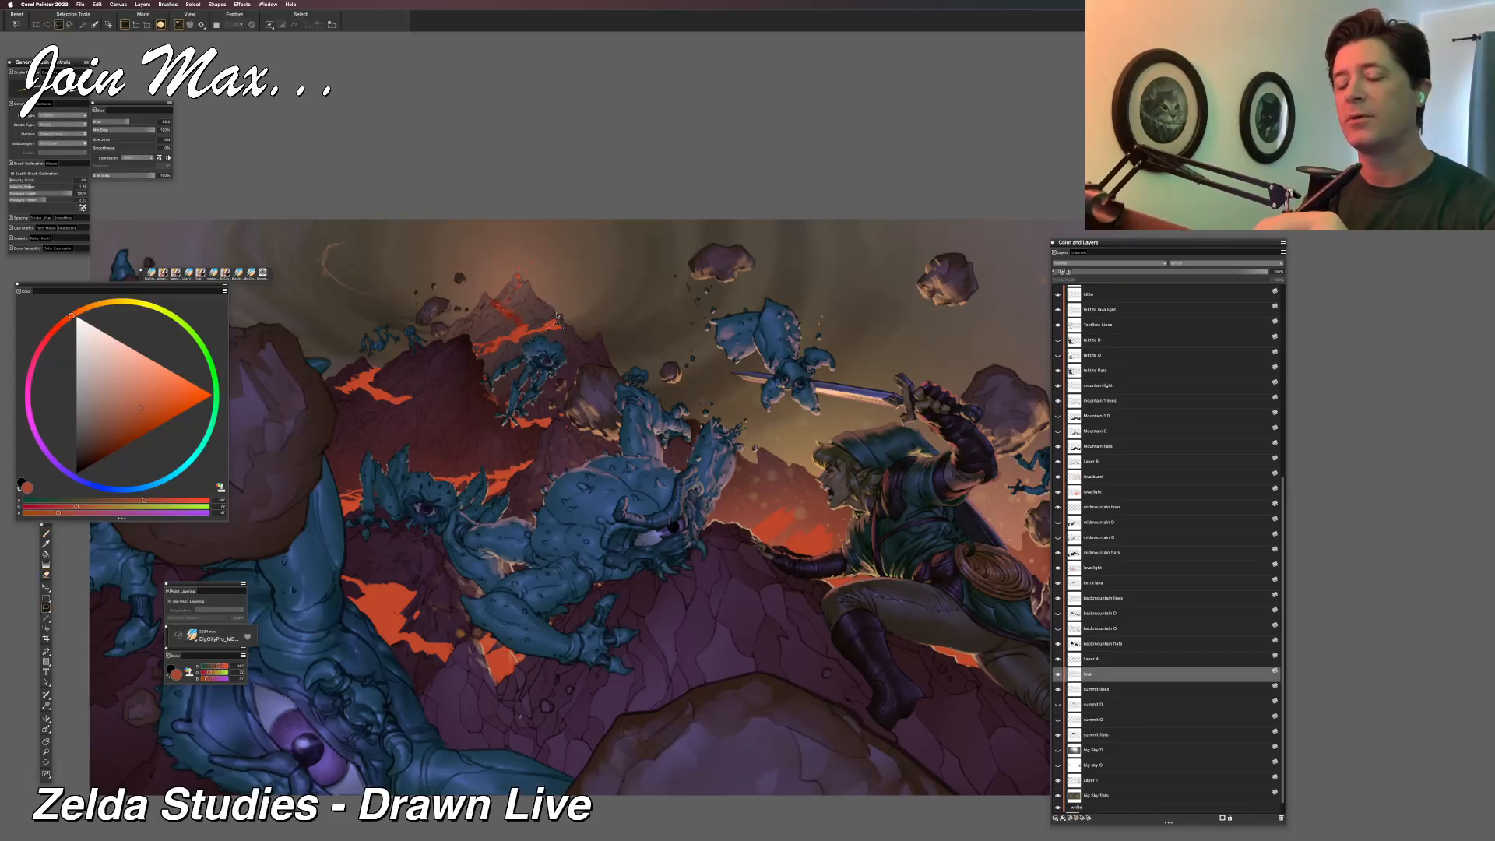
pyautogui.press('b')
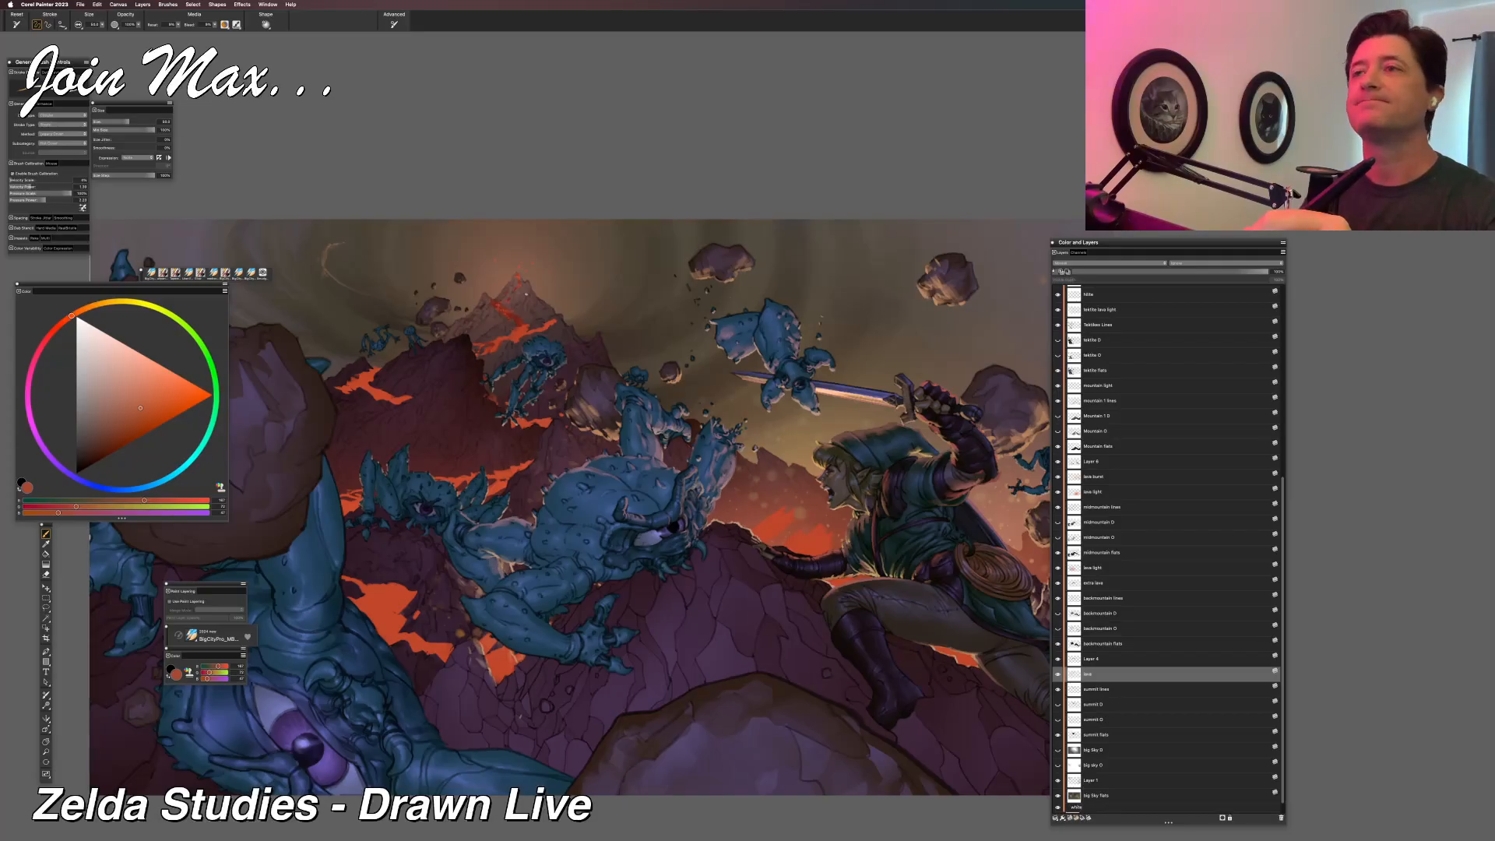
pyautogui.press('l')
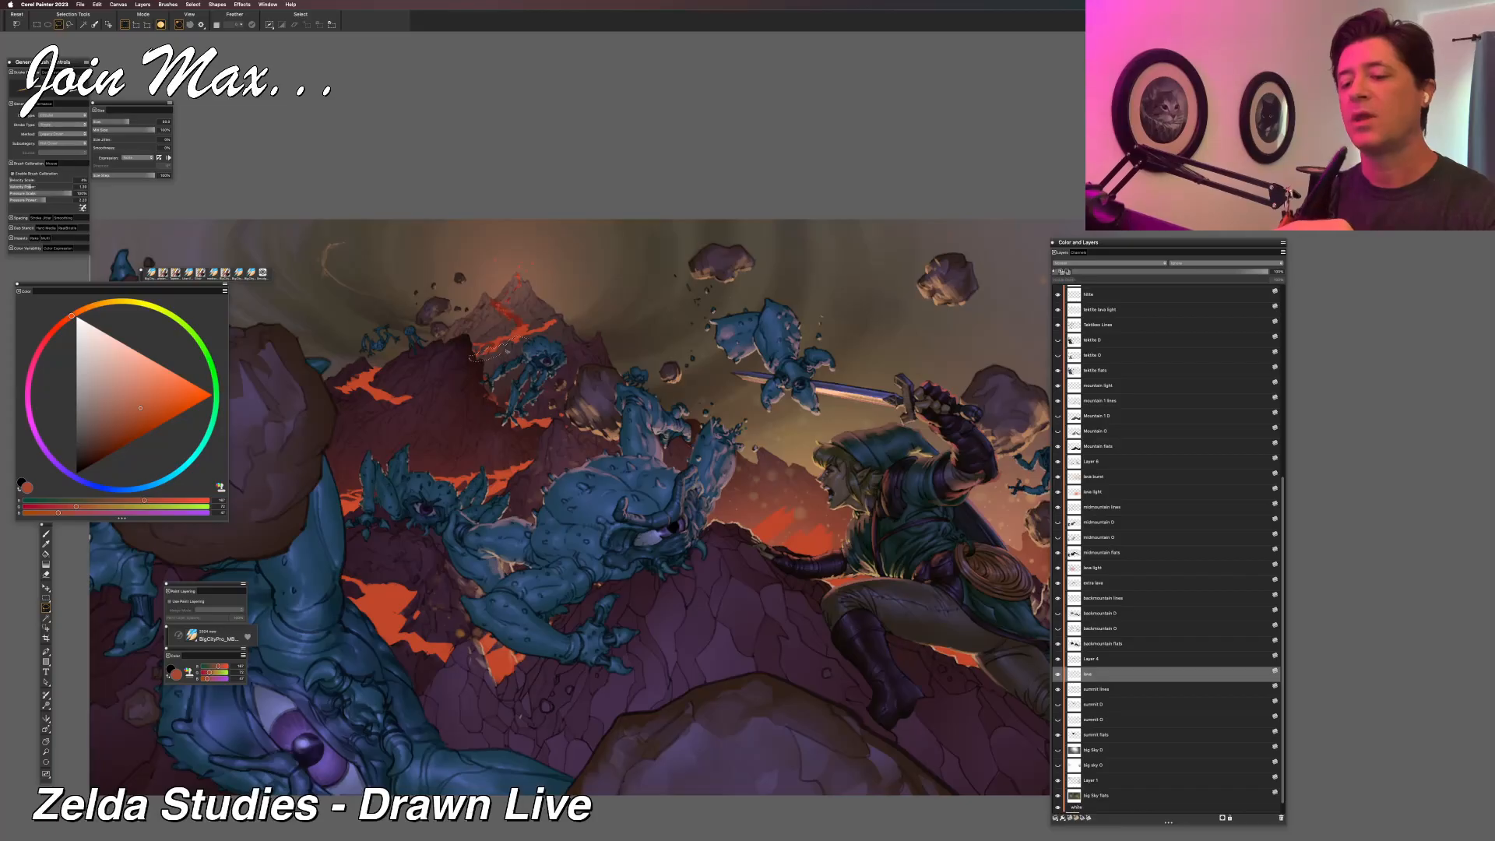
pyautogui.press('b')
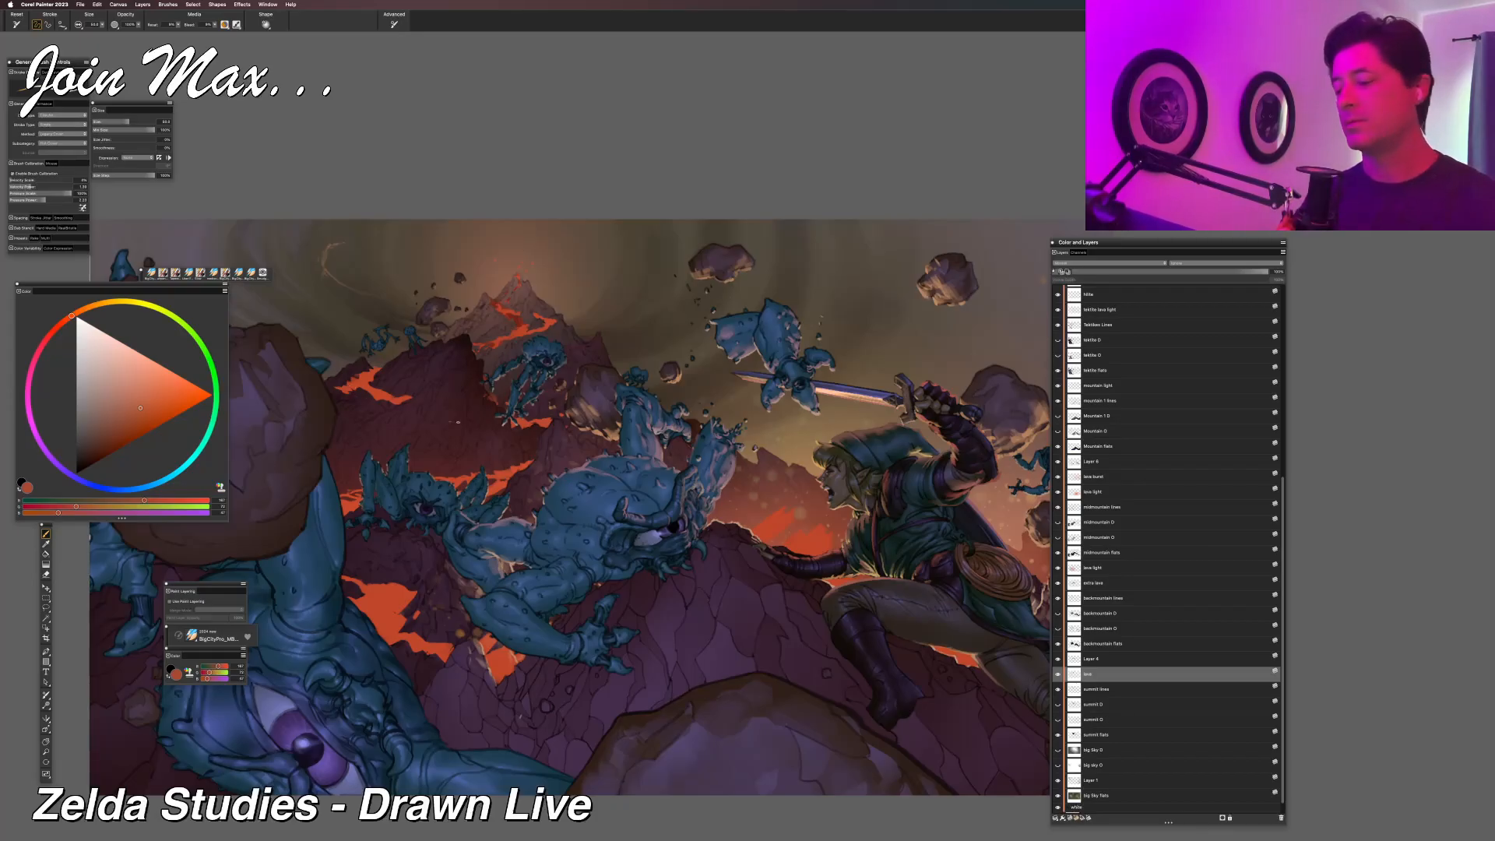
# Toggle the visibility of the lava light, tektite lava light and extra lava layers to check what each contributes.
pyautogui.click(1058, 492)
pyautogui.click(1058, 492)
pyautogui.click(1058, 477)
pyautogui.click(1058, 477)
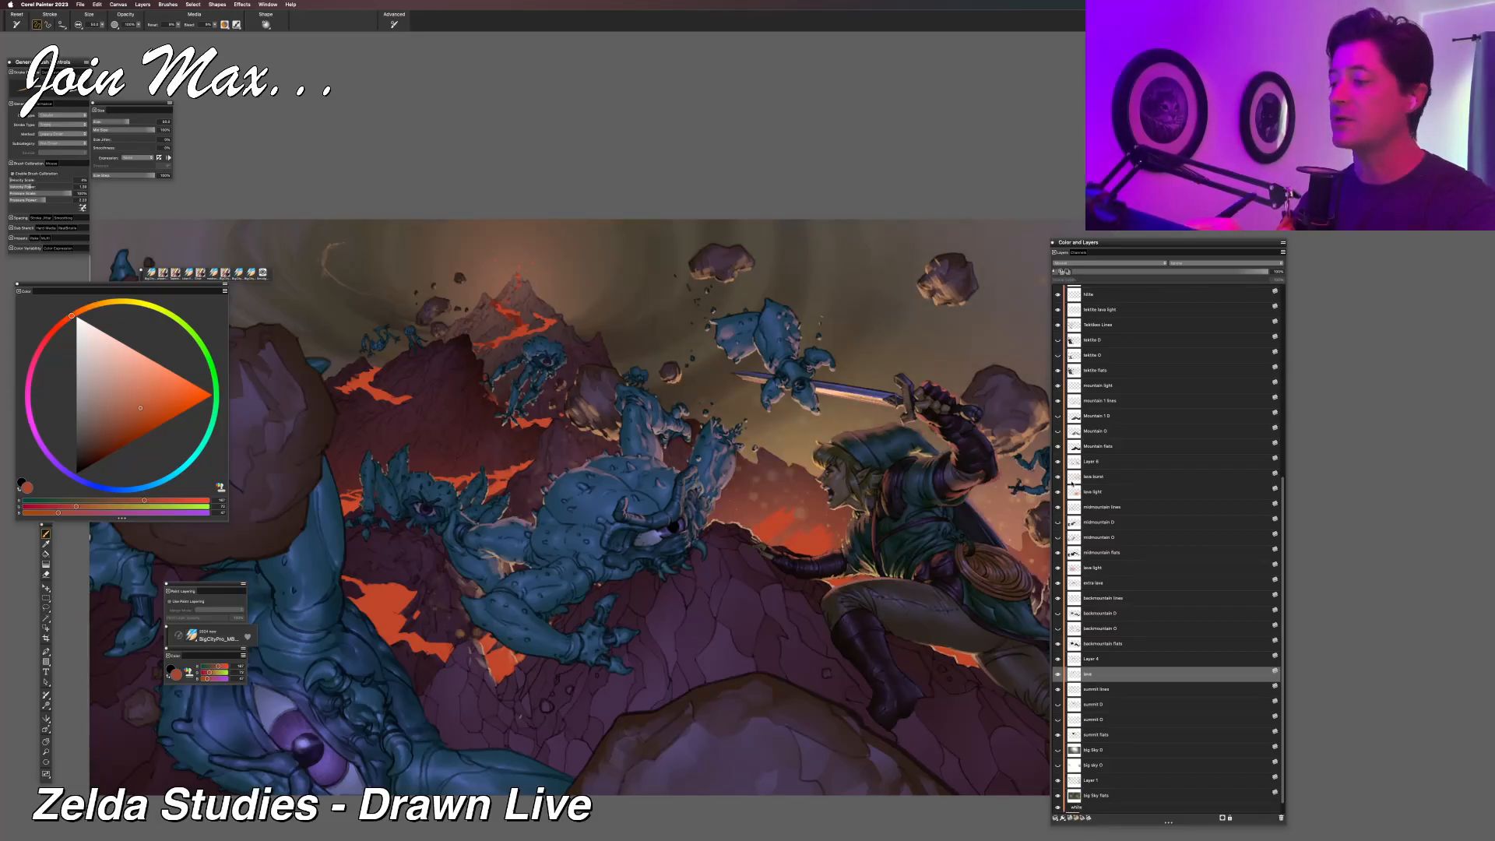
pyautogui.click(1058, 310)
pyautogui.click(1059, 310)
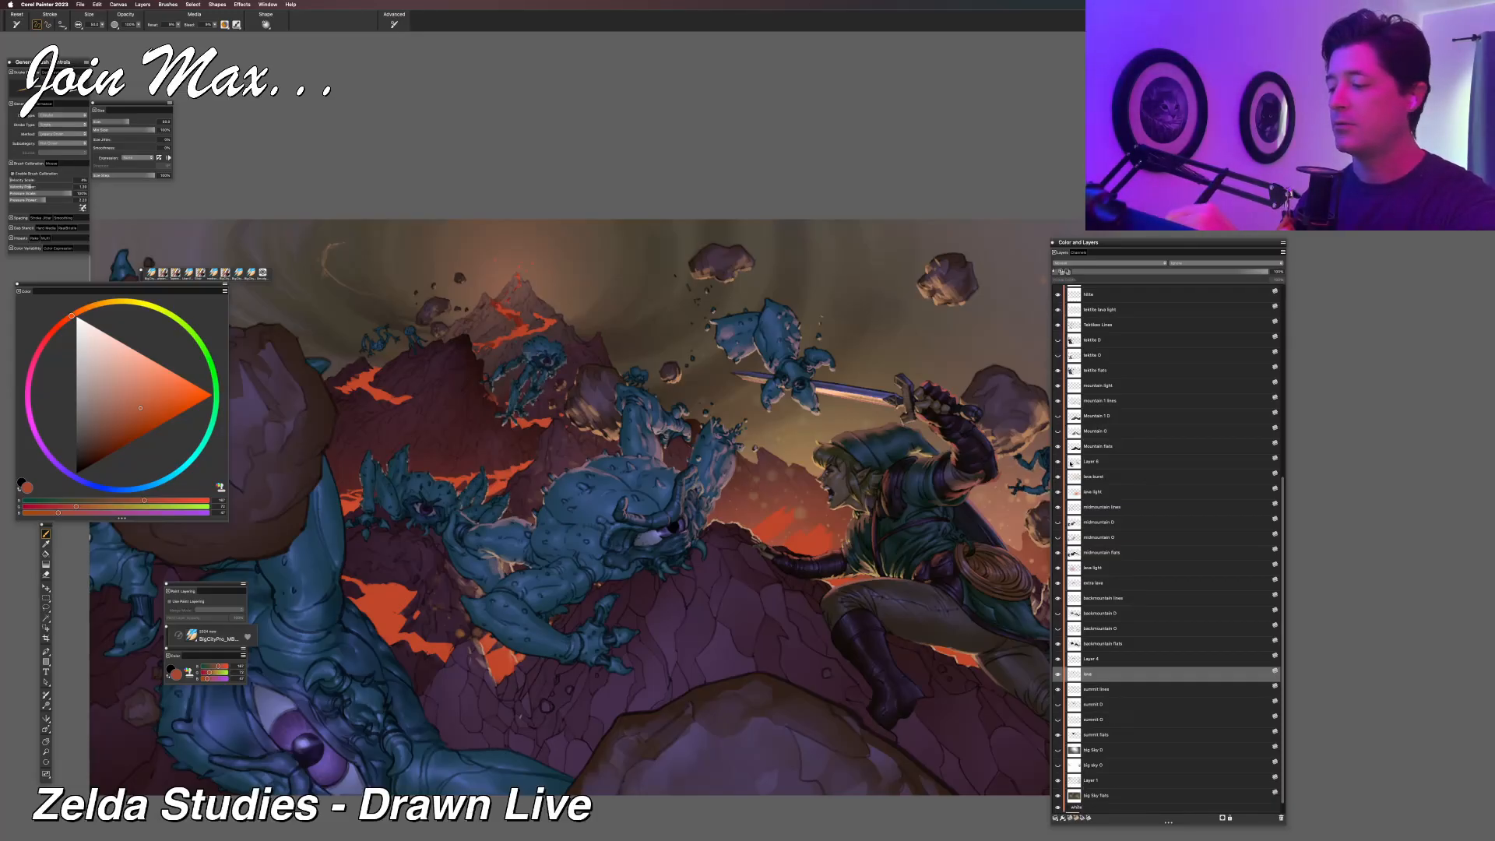
pyautogui.click(1059, 583)
pyautogui.click(1058, 583)
# Refine the lava flows on the extra lava layer with lasso selections and the brush, clearing the selected area and deselecting.
pyautogui.click(1061, 584)
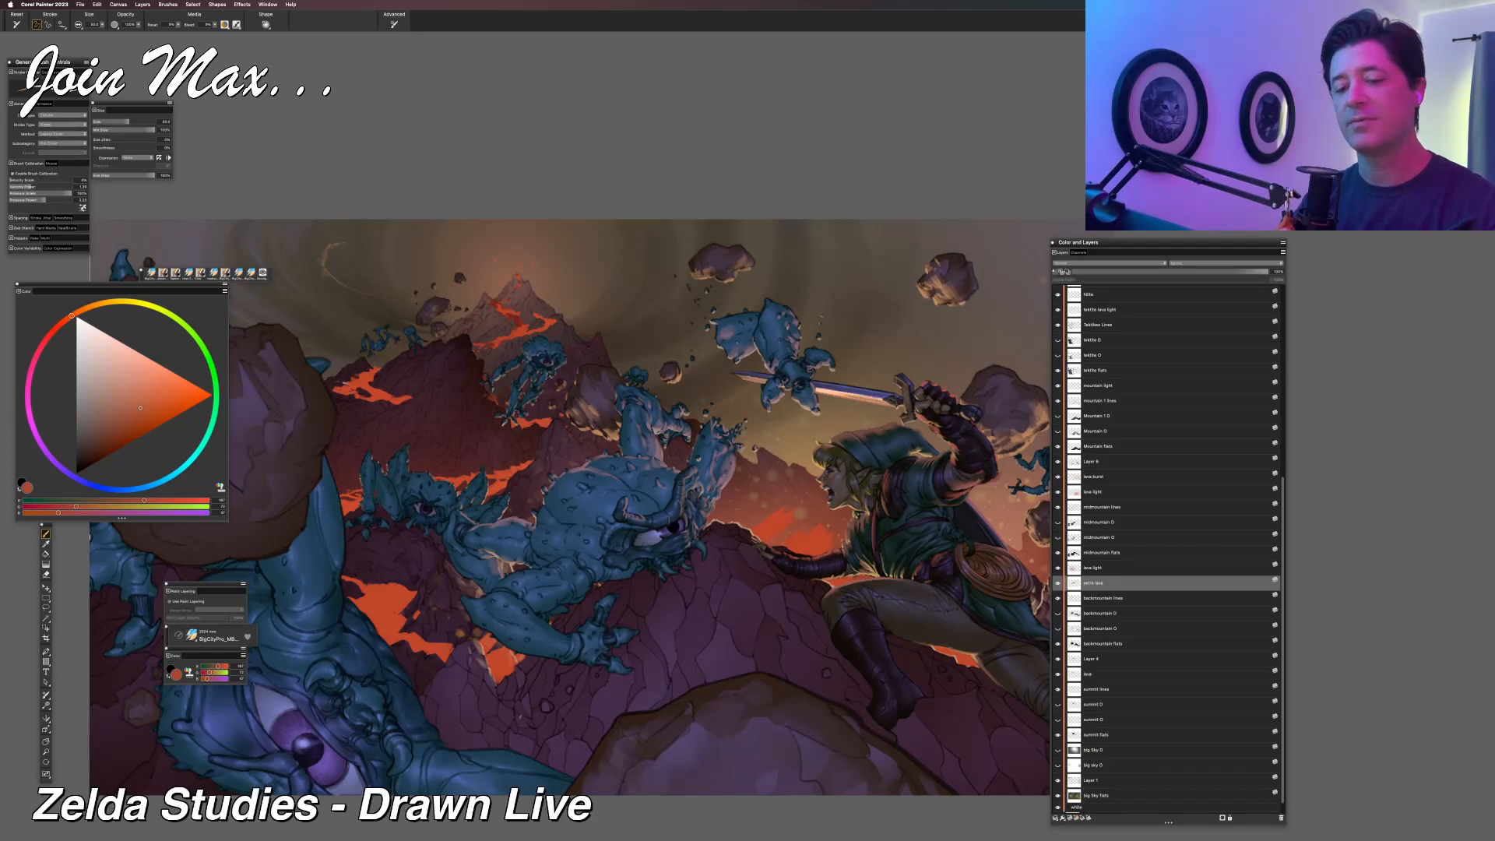
pyautogui.press('l')
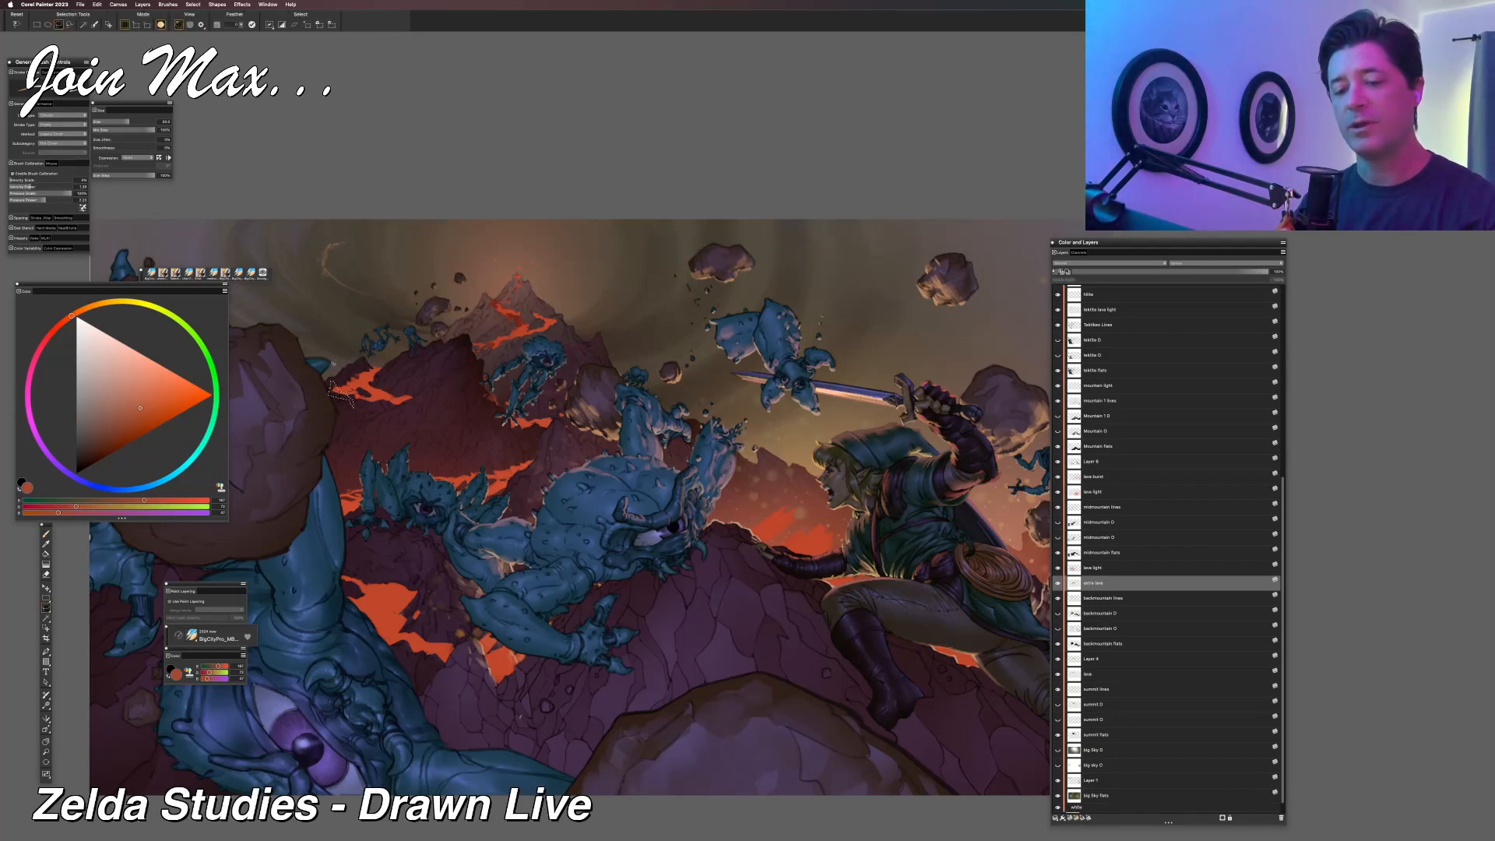
pyautogui.press('b')
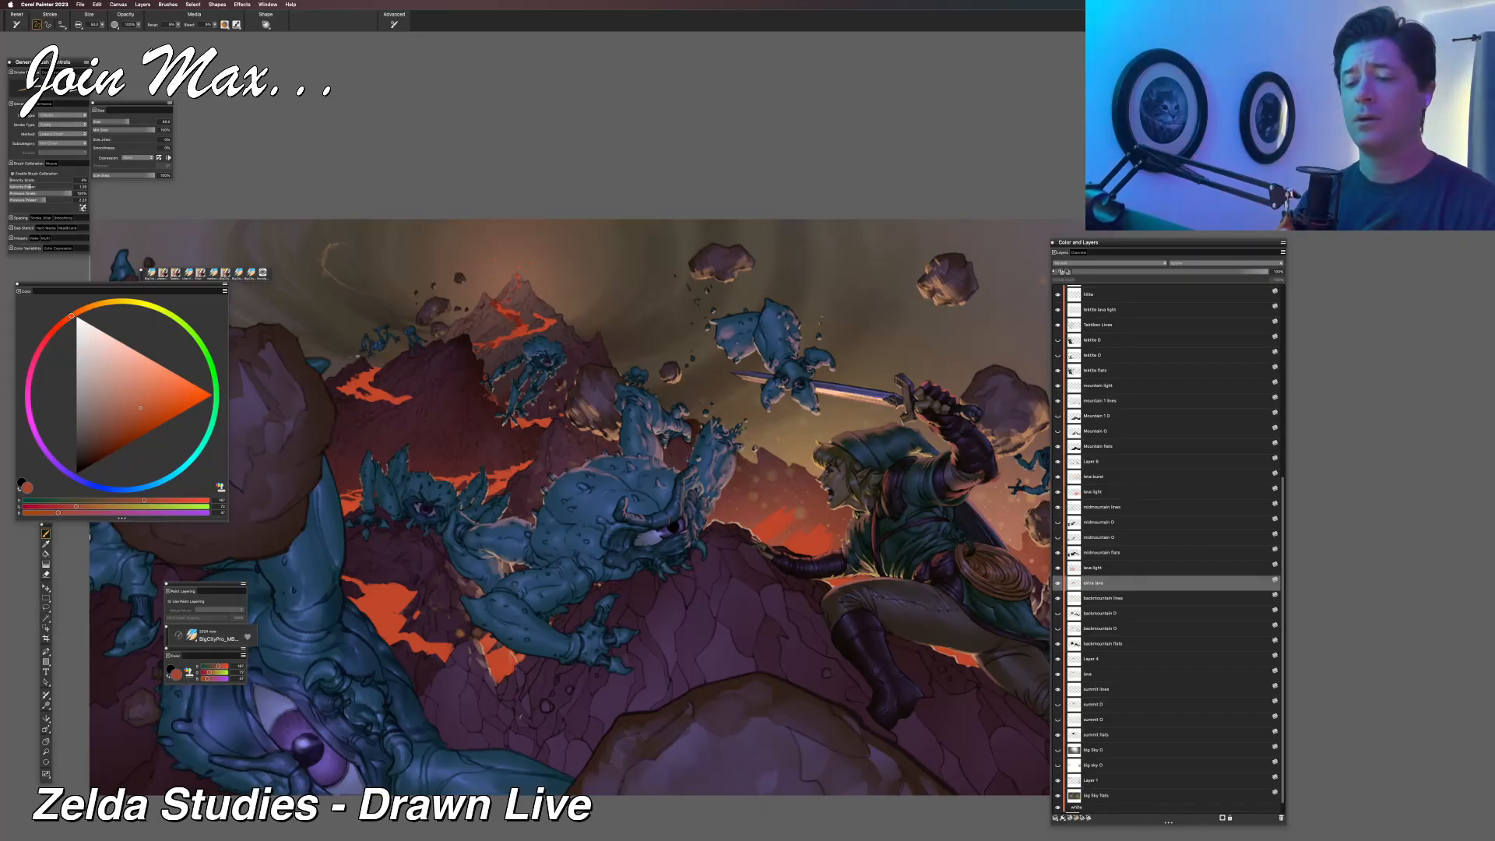
pyautogui.press('l')
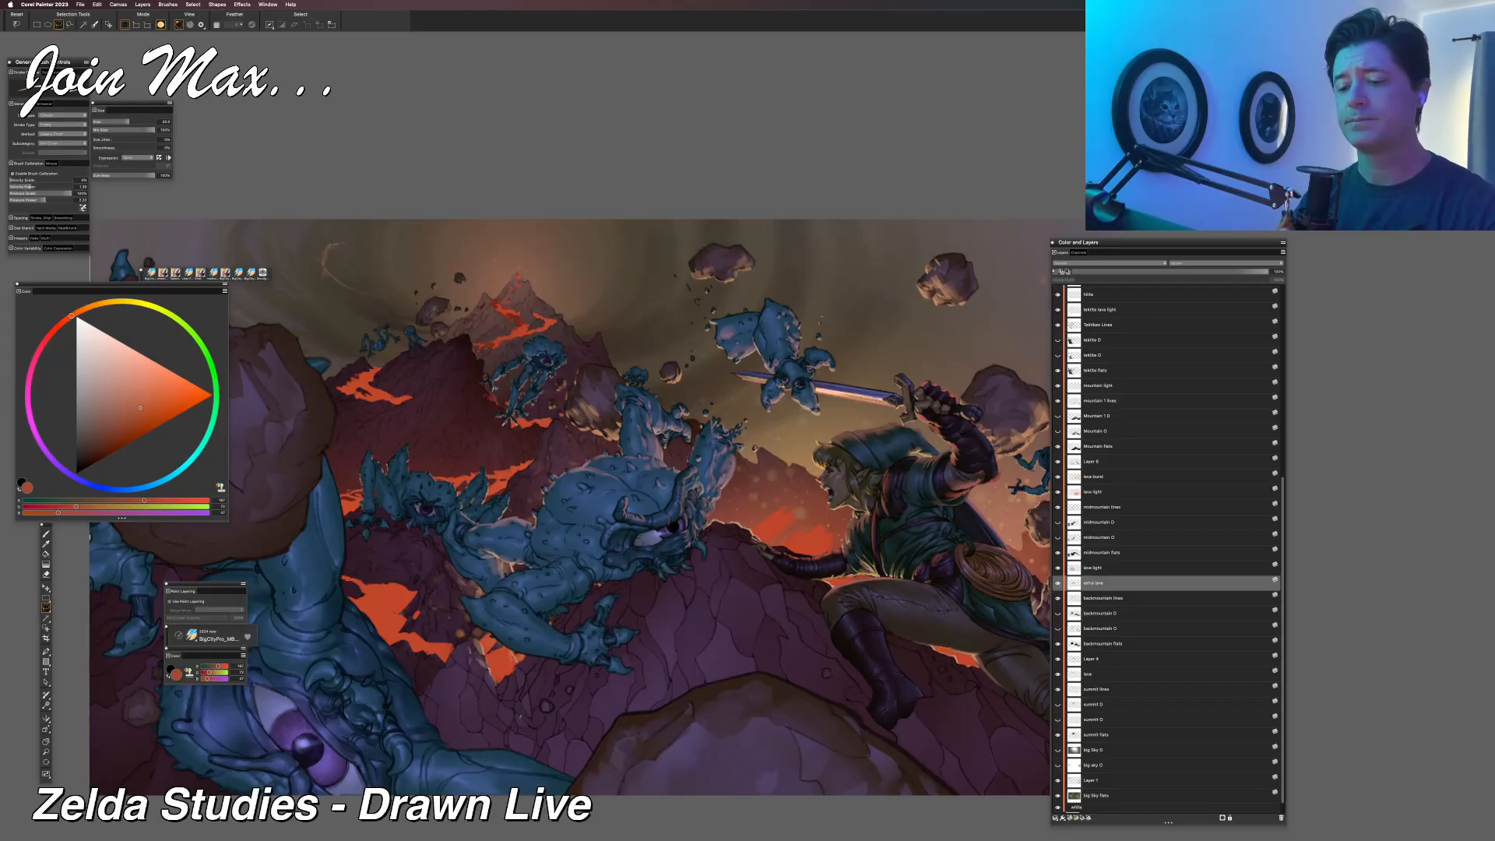
pyautogui.press('b')
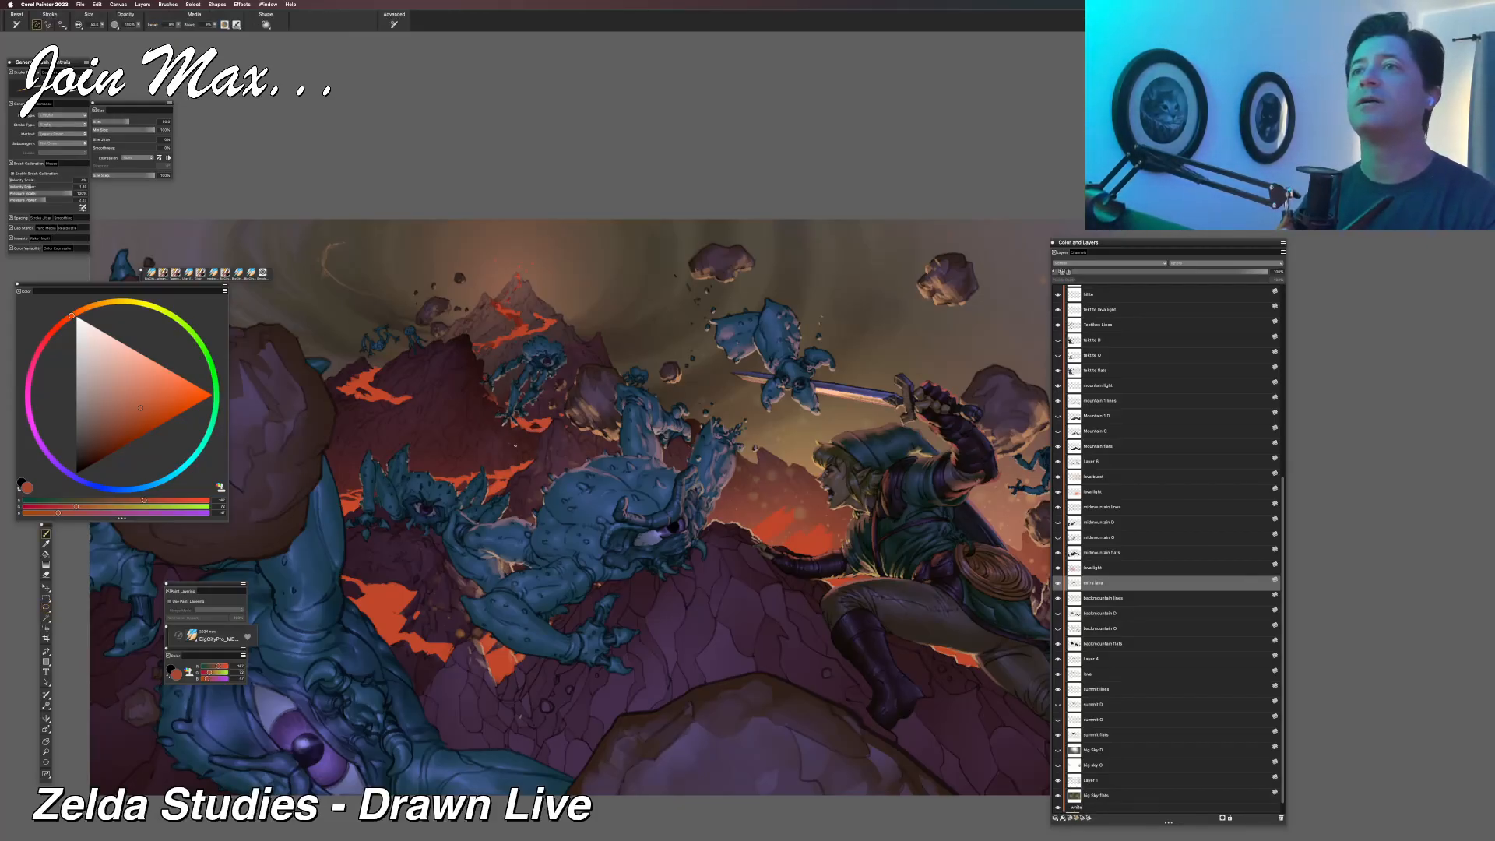
pyautogui.press('l')
pyautogui.moveTo(555, 422)
pyautogui.mouseDown()
pyautogui.moveTo(566, 410)
pyautogui.moveTo(542, 414)
pyautogui.mouseUp()
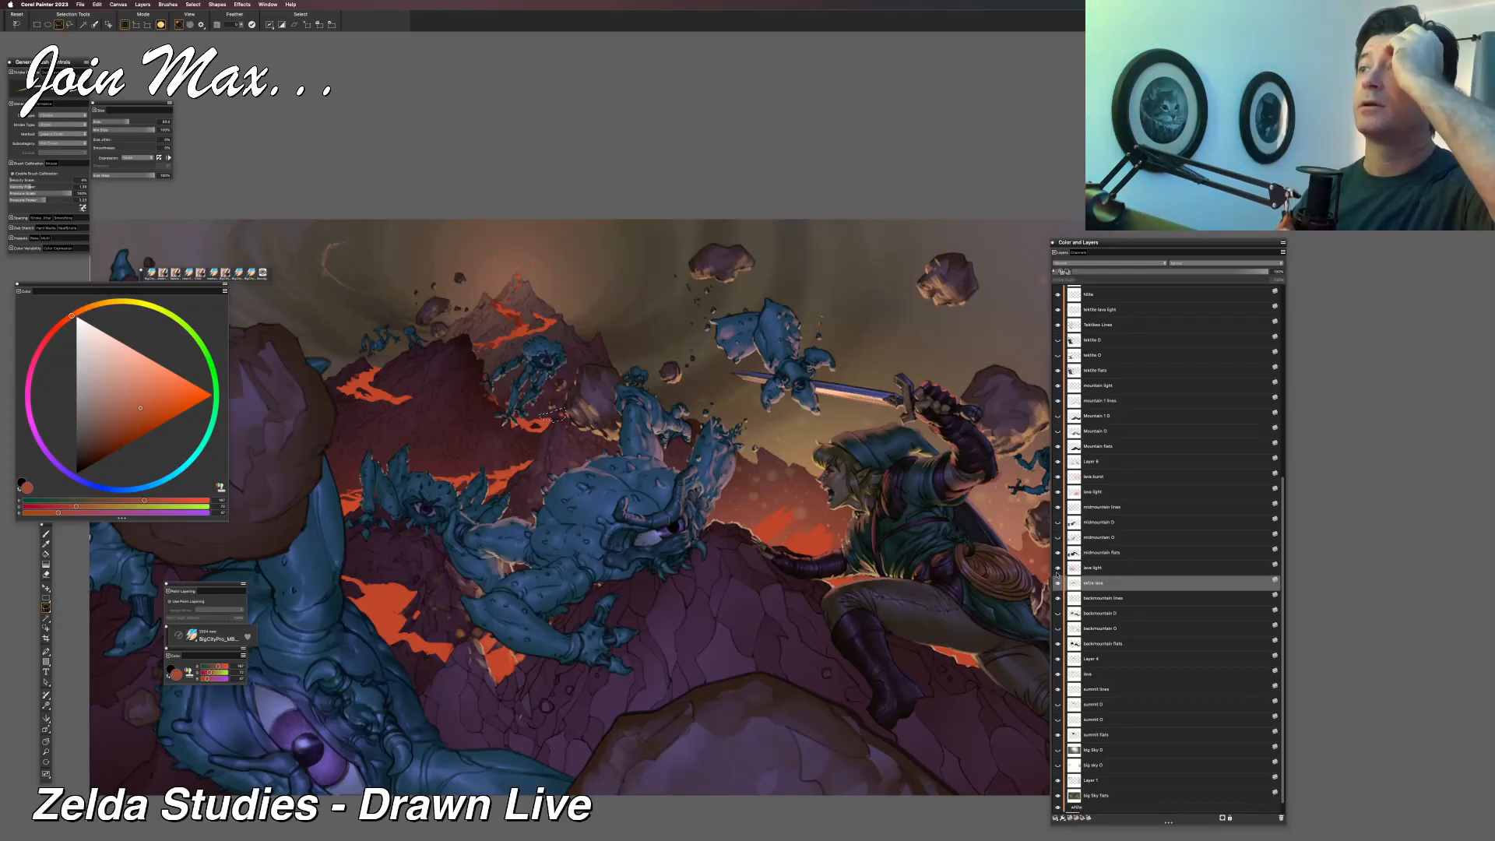
pyautogui.press('b')
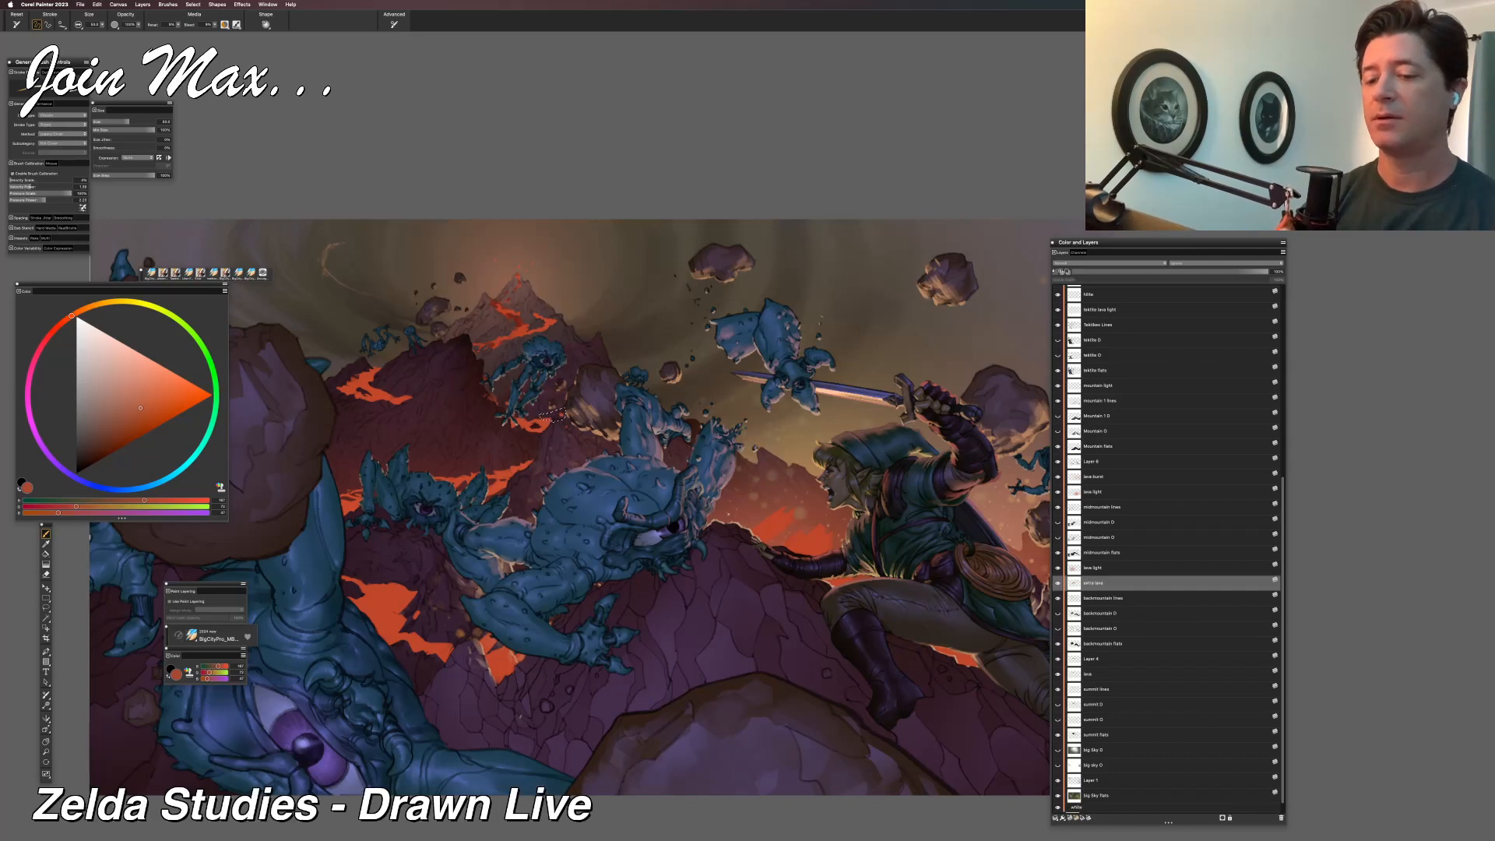
pyautogui.press('r')
pyautogui.press('BackSpace')
pyautogui.press('super+d')
# Hide and show the extra lava layer to compare the mountain slopes with and without the added lava.
pyautogui.moveTo(678, 475); pyautogui.dragTo(702, 518)
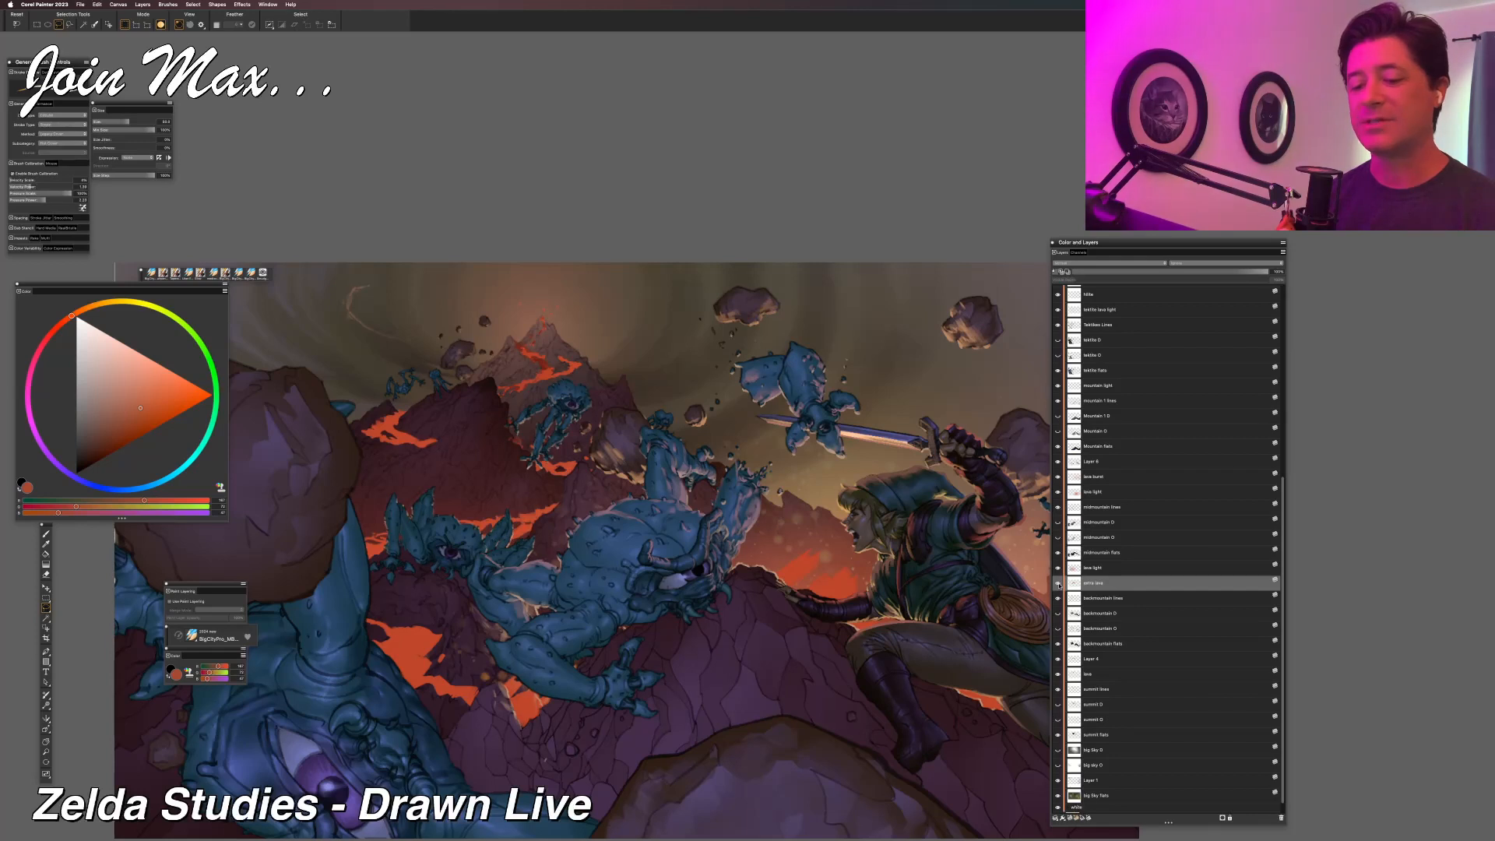
pyautogui.click(1058, 583)
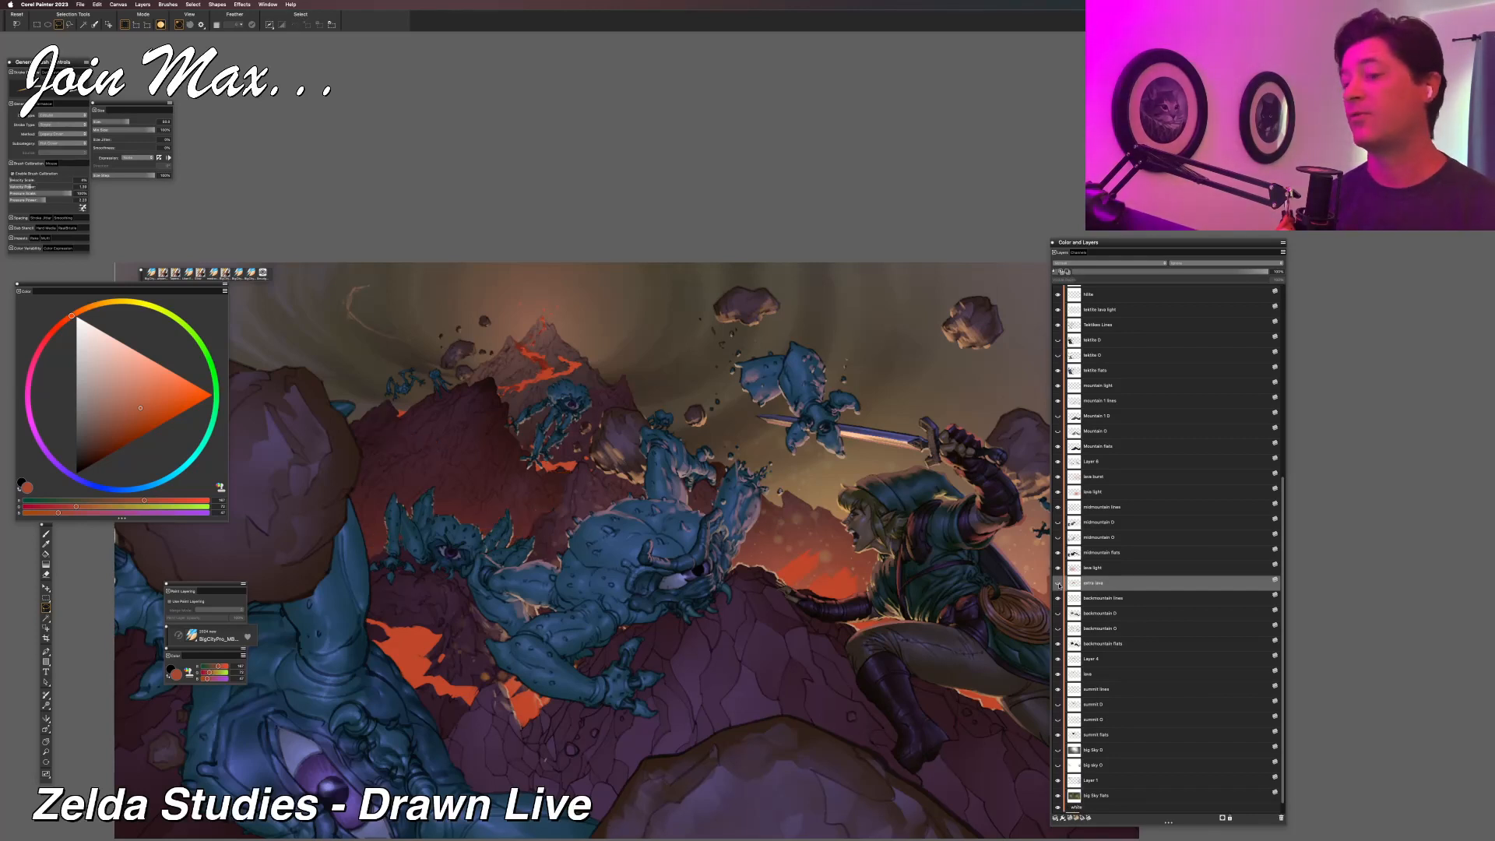
pyautogui.click(1058, 583)
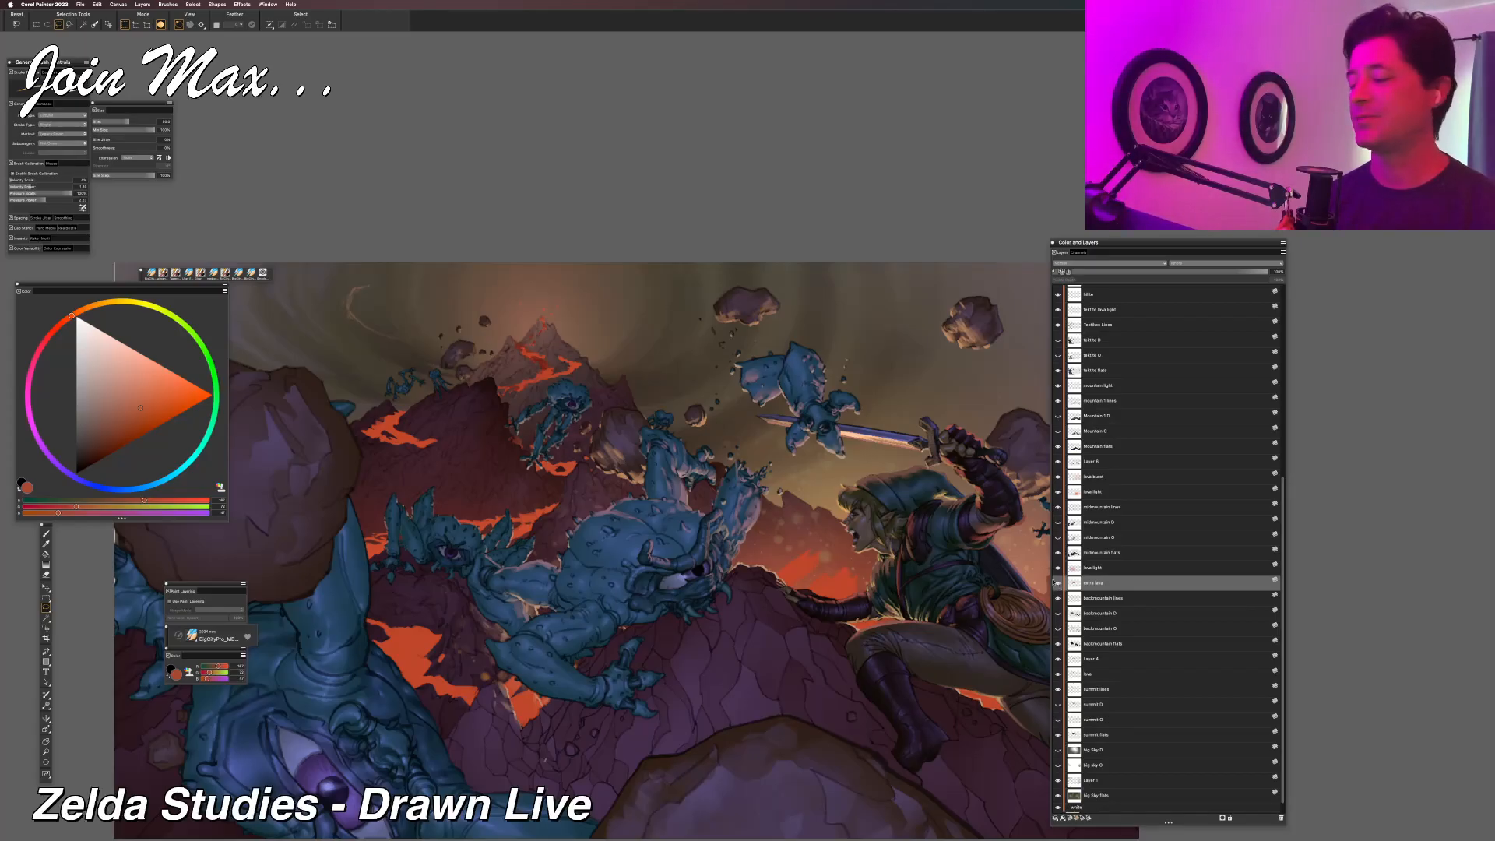
pyautogui.click(1059, 584)
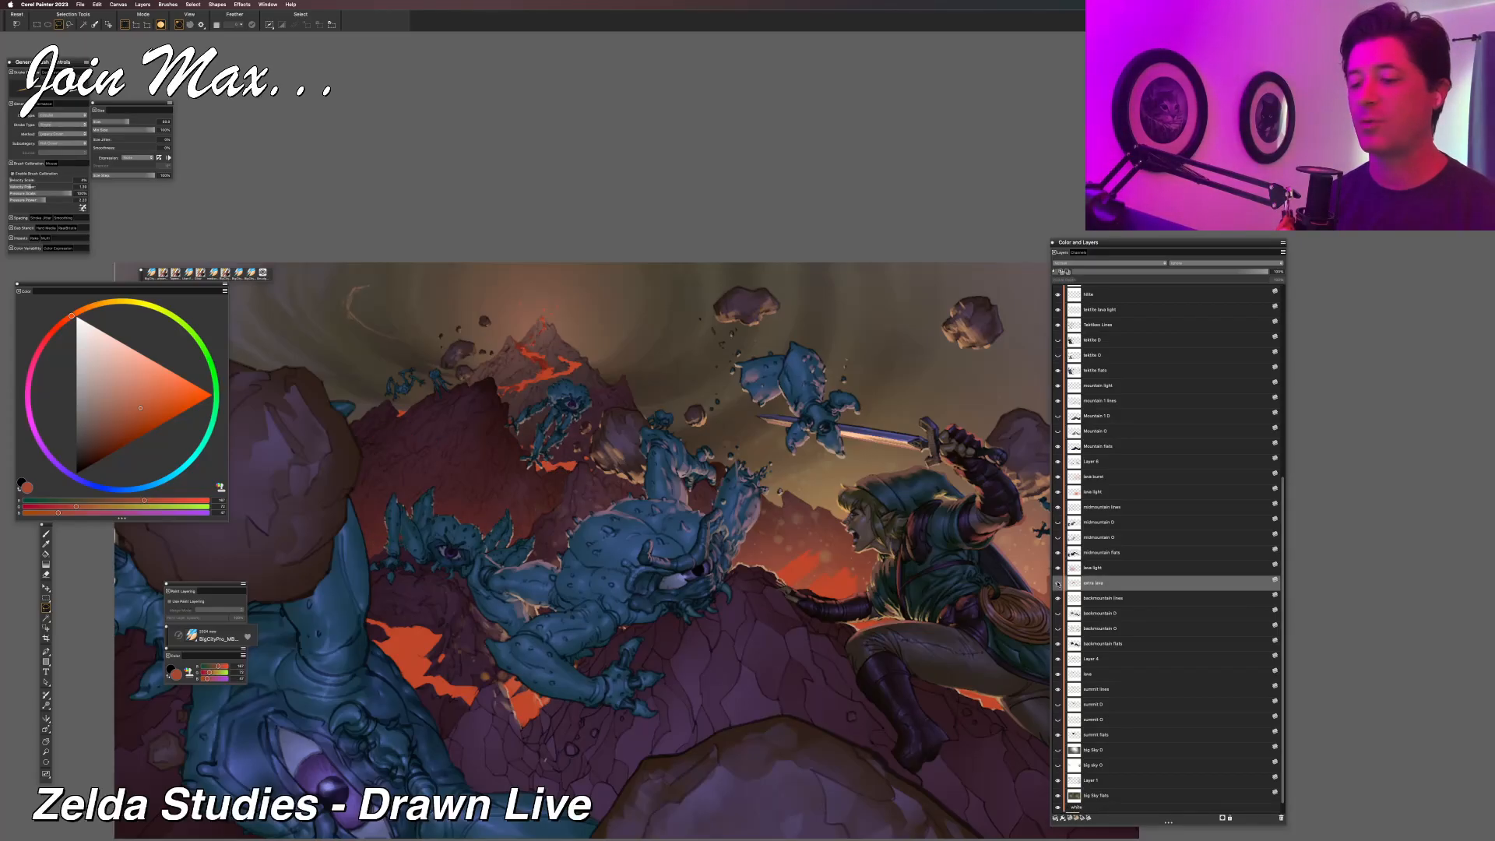
pyautogui.click(1058, 584)
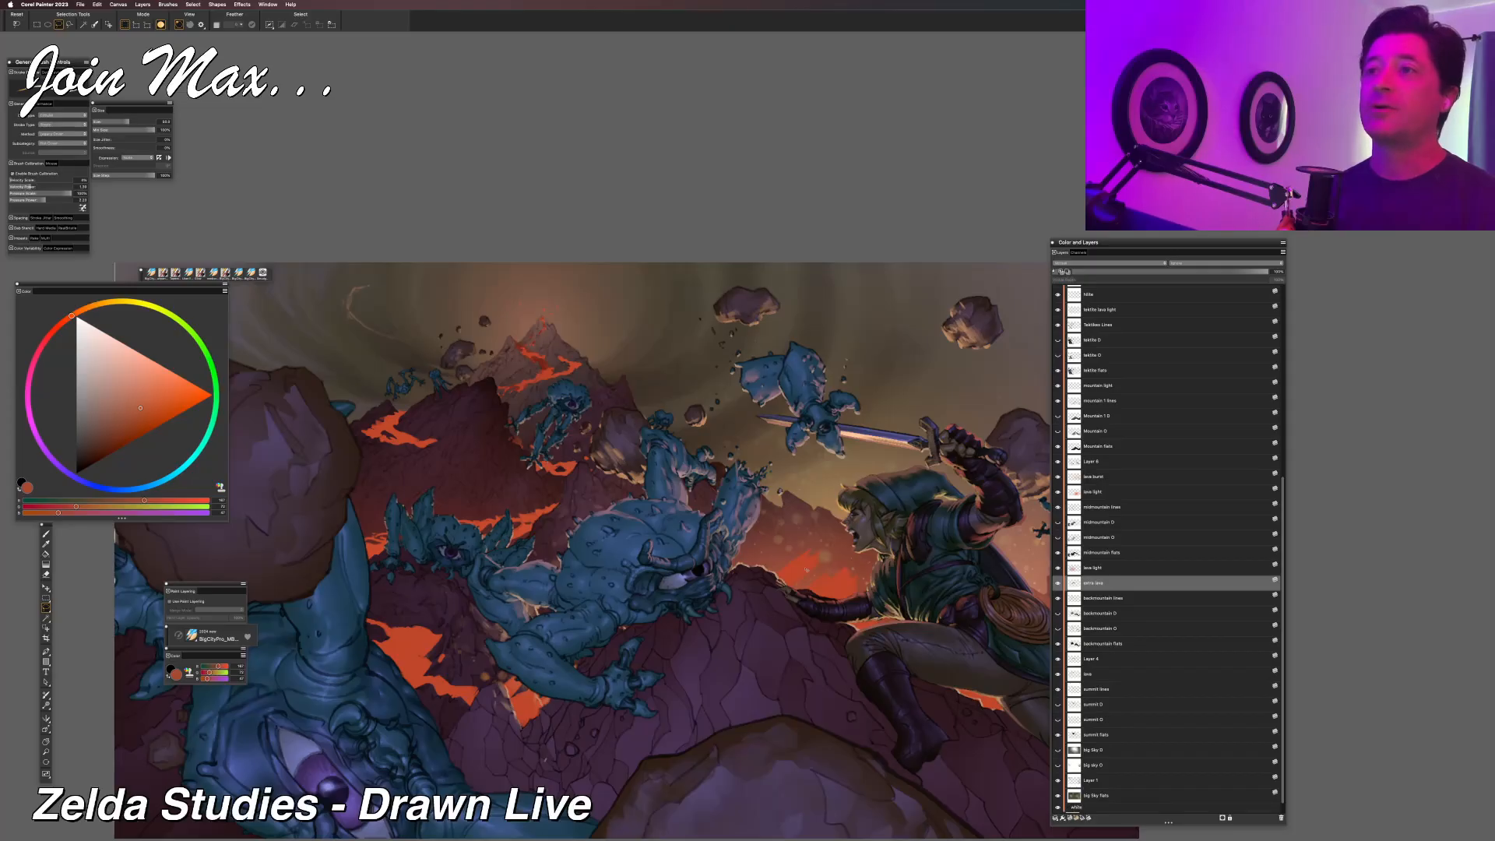
# Examine how the added lava reads within the whole composition, from a small overview to a close view.
pyautogui.press('super+minus')
pyautogui.press('super+minus')
pyautogui.press('super+equal')
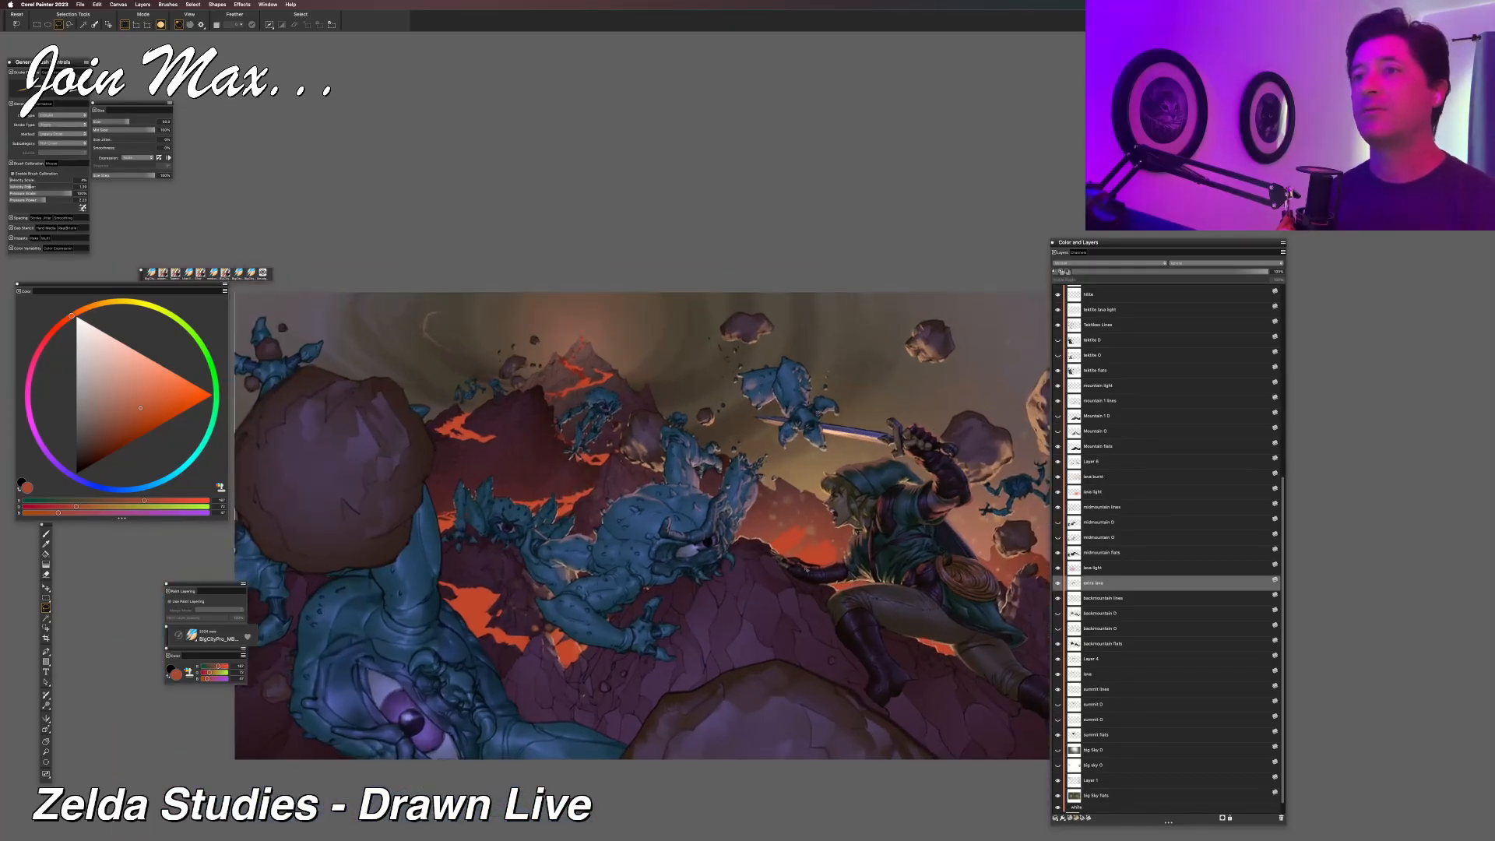
pyautogui.press('super+equal')
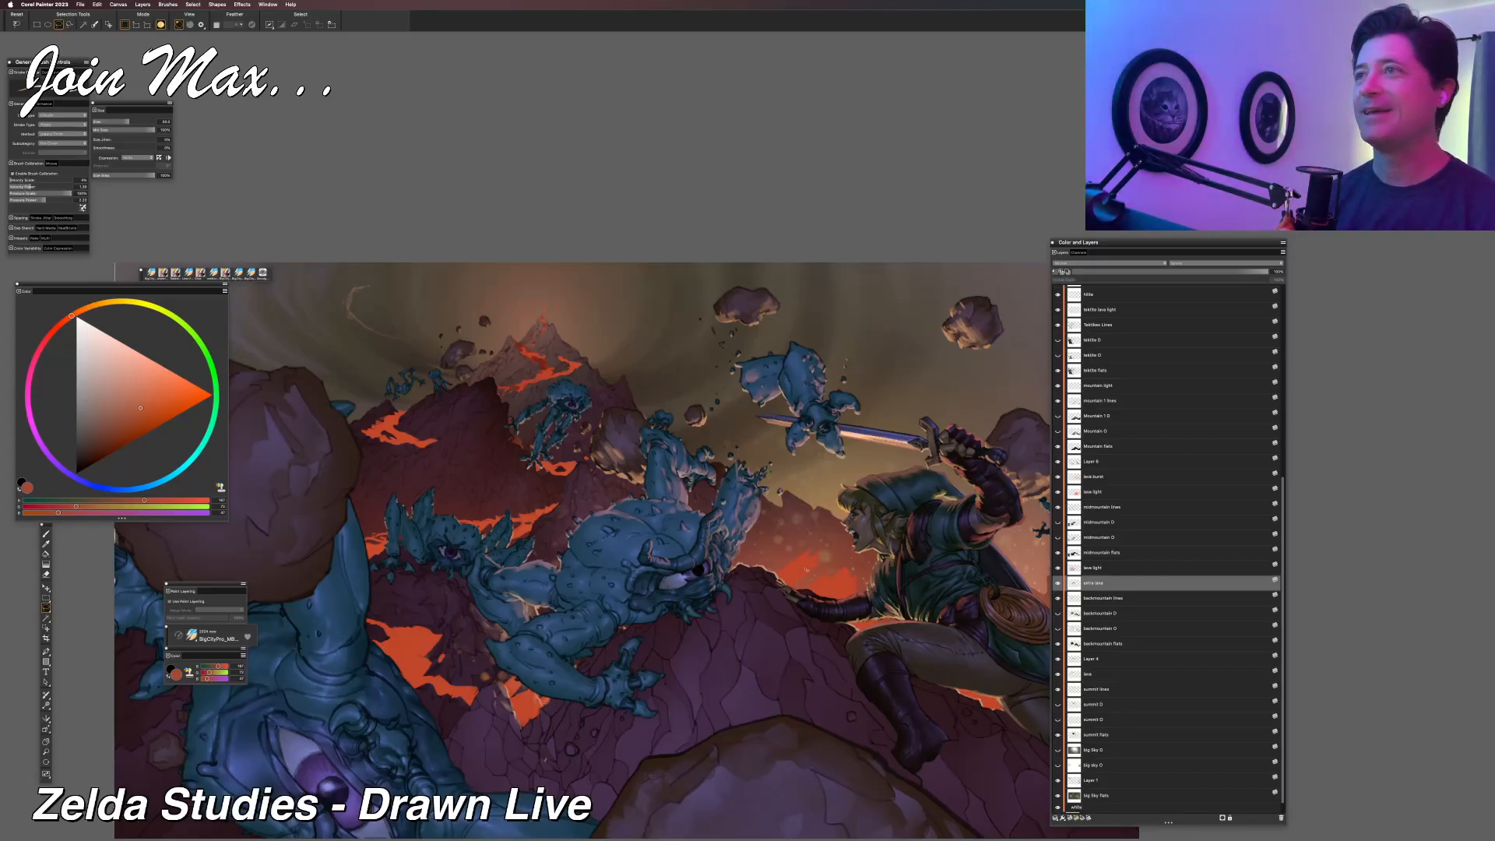
pyautogui.press('super+minus')
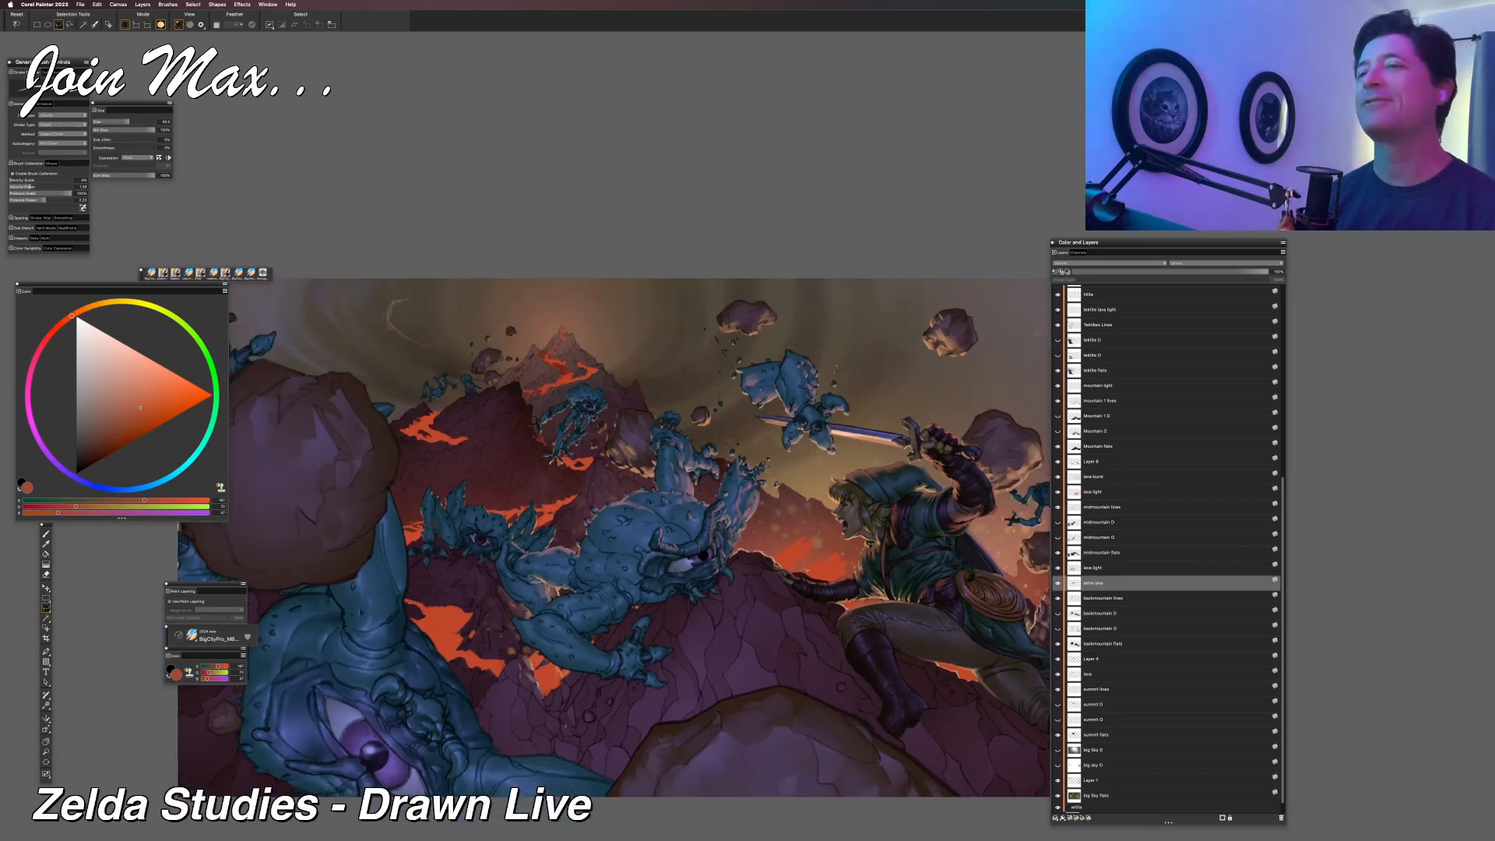
pyautogui.press('super+minus')
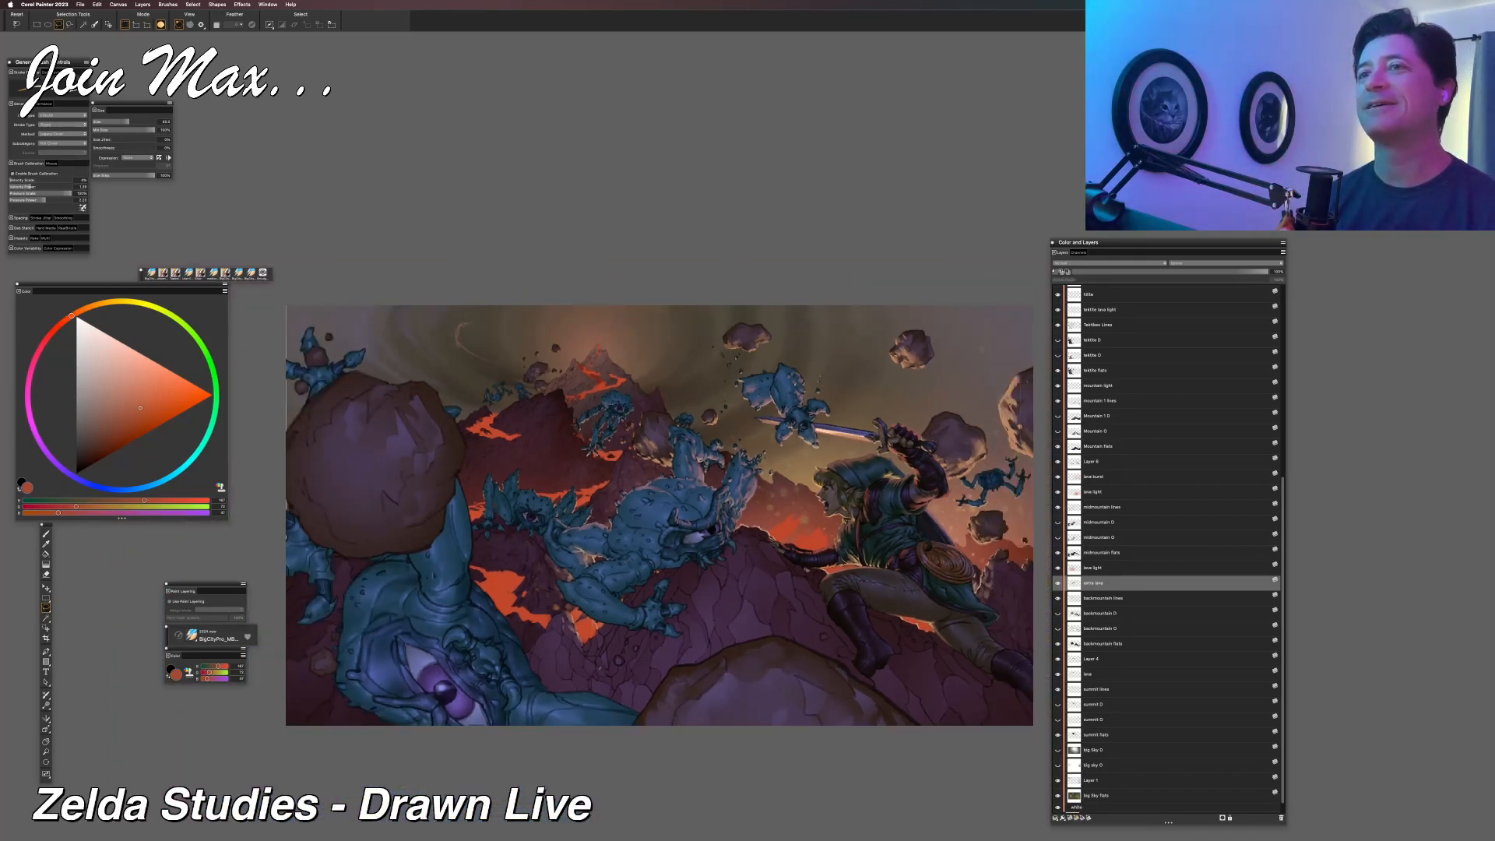
pyautogui.press('super+minus')
pyautogui.press('super+minus')
pyautogui.press('super+minus')
pyautogui.press('super+minus')
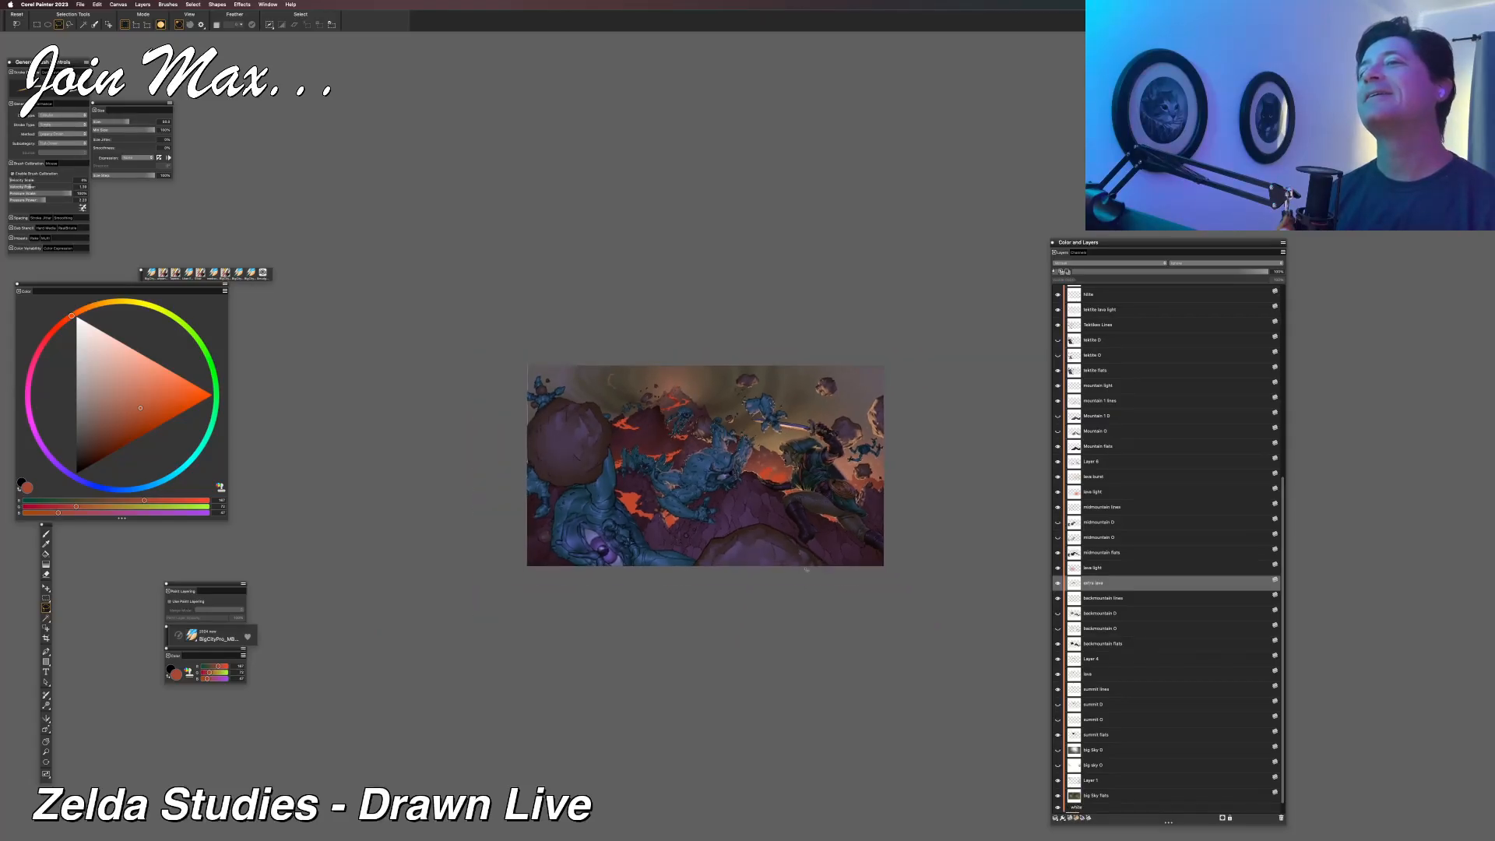
pyautogui.press('super+equal')
pyautogui.press('super+equal')
pyautogui.press('super+equal')
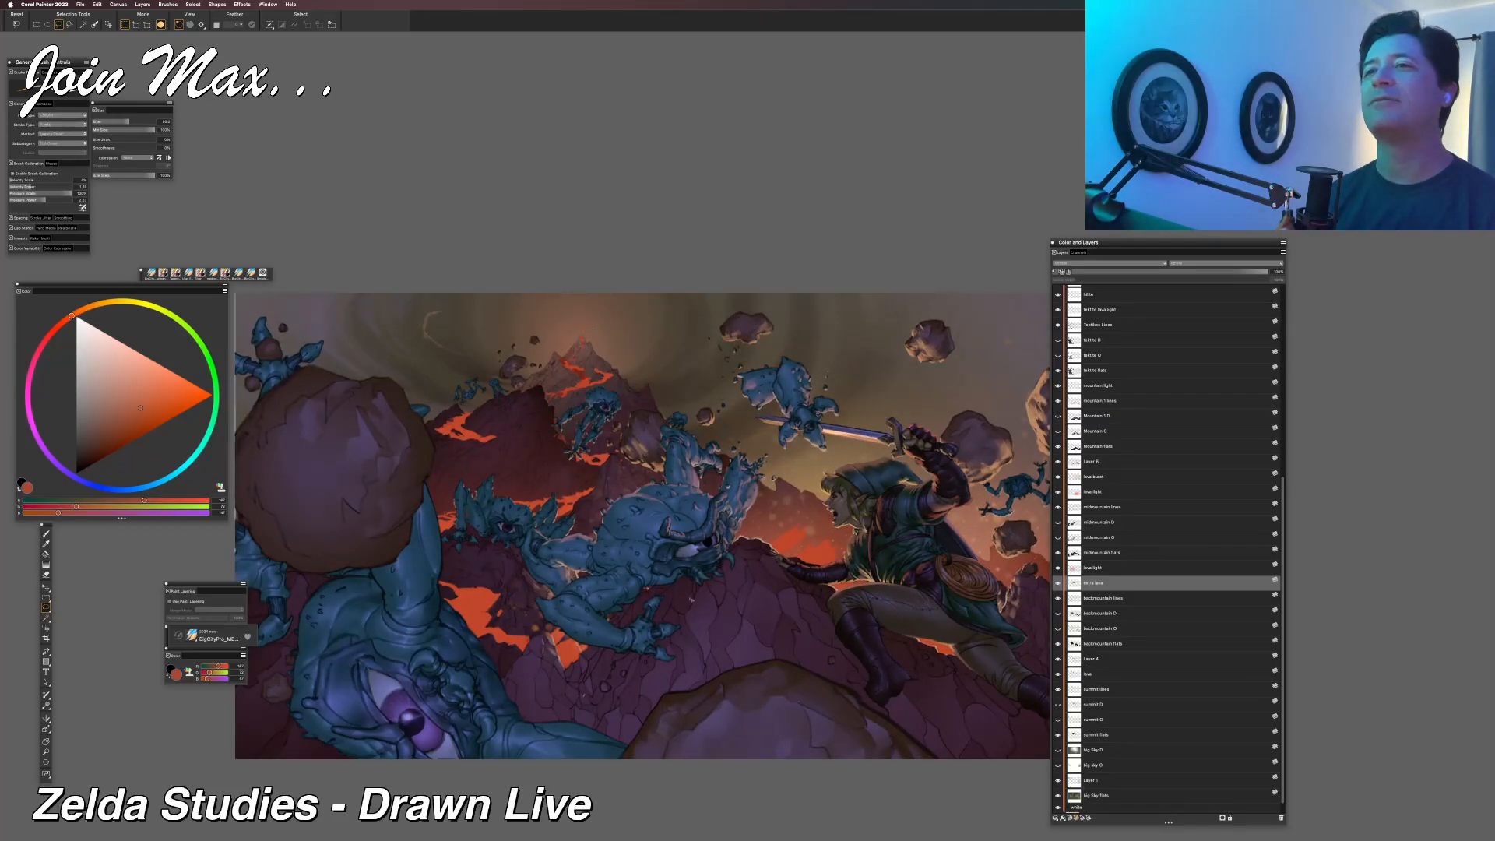
pyautogui.press('super+minus')
pyautogui.press('super+minus')
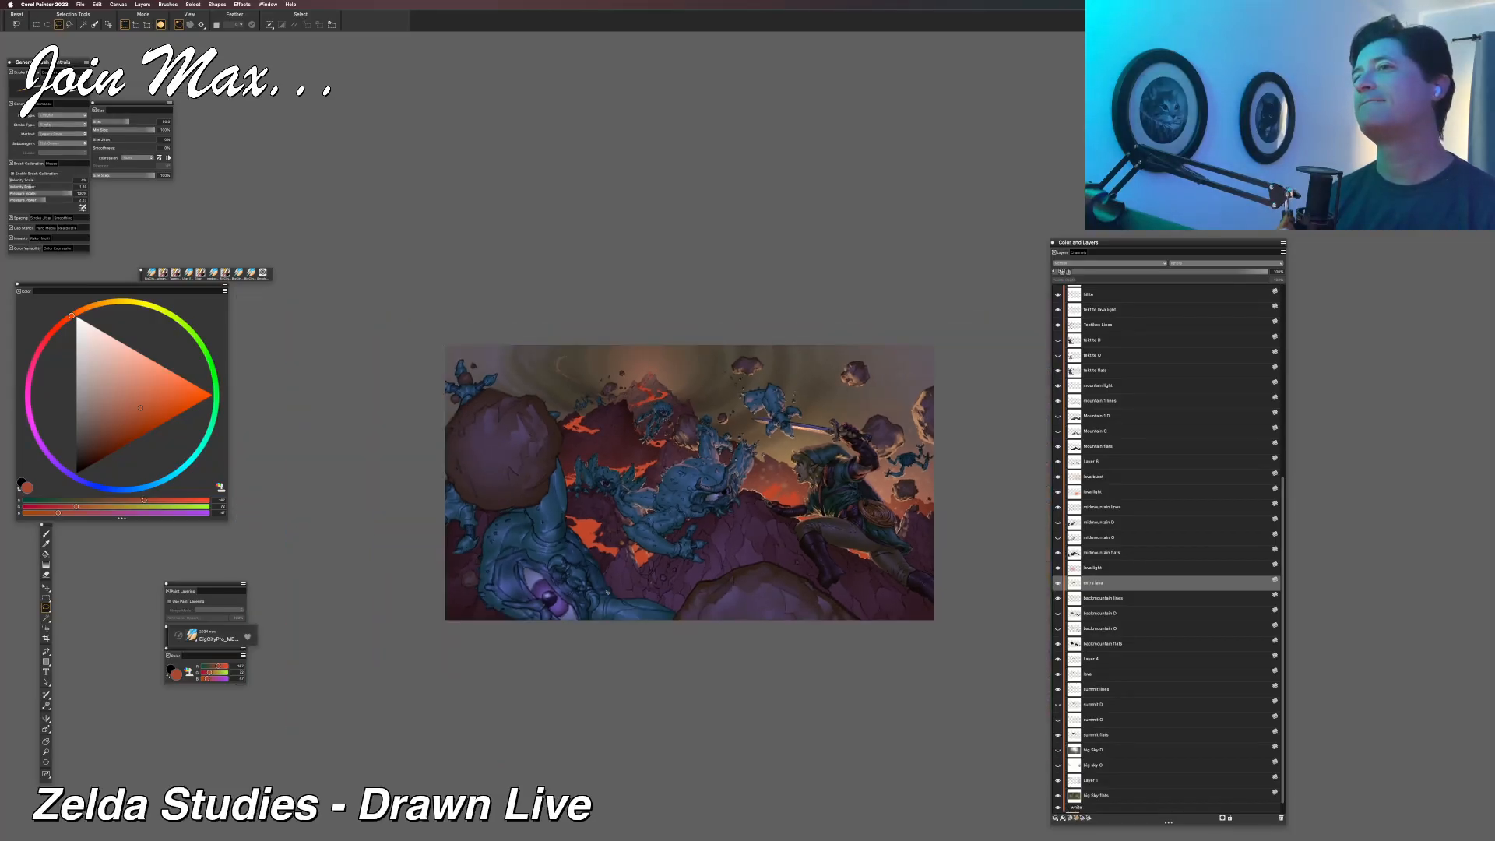
pyautogui.press('super+minus')
pyautogui.press('super+minus')
pyautogui.press('super+equal')
pyautogui.press('super+equal')
pyautogui.press('super+equal')
pyautogui.press('super+equal')
pyautogui.press('super+equal')
pyautogui.press('super+equal')
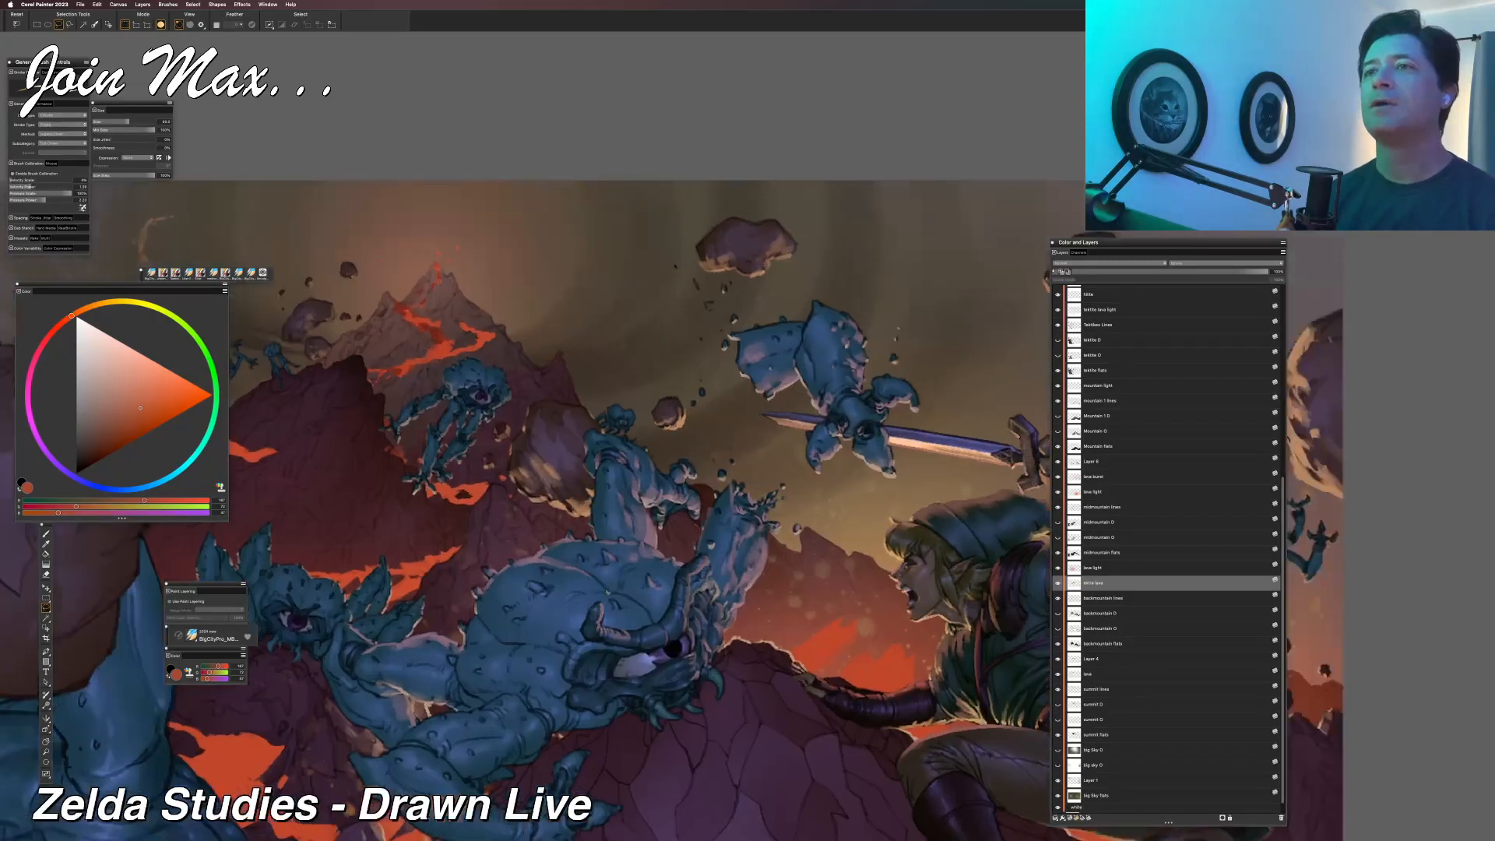
# Inspect the lava around the volcano, the blue creatures, the foreground eye creature and the swordsman.
pyautogui.moveTo(337, 498); pyautogui.dragTo(601, 476)
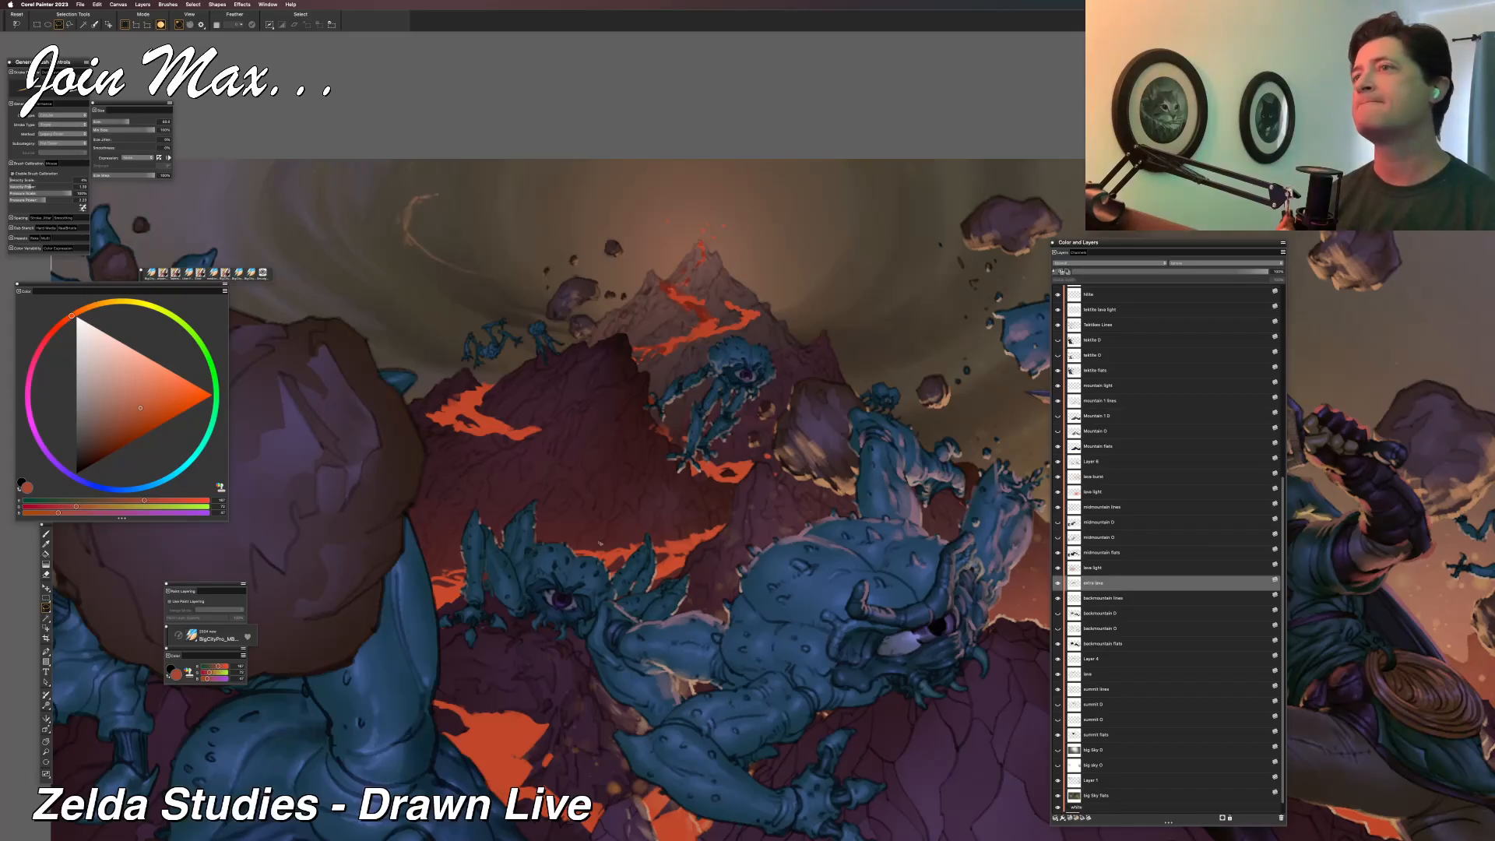
pyautogui.scroll(-2, 597, 539)
pyautogui.moveTo(596, 539); pyautogui.dragTo(462, 502)
pyautogui.scroll(-2, 459, 505)
pyautogui.moveTo(581, 483); pyautogui.dragTo(534, 478)
pyautogui.scroll(4, 522, 458)
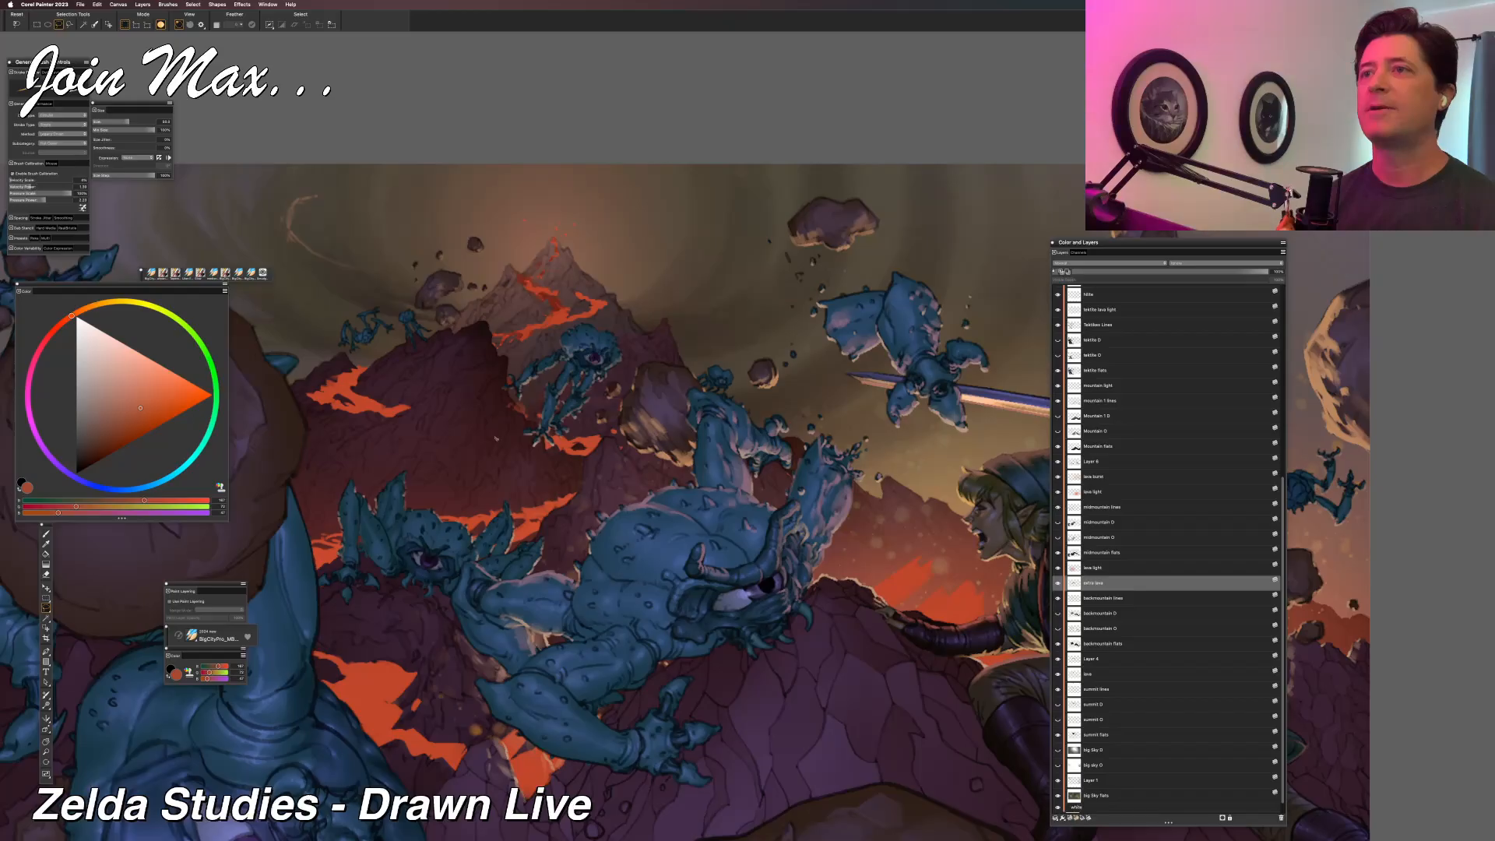
pyautogui.scroll(-1, 863, 310)
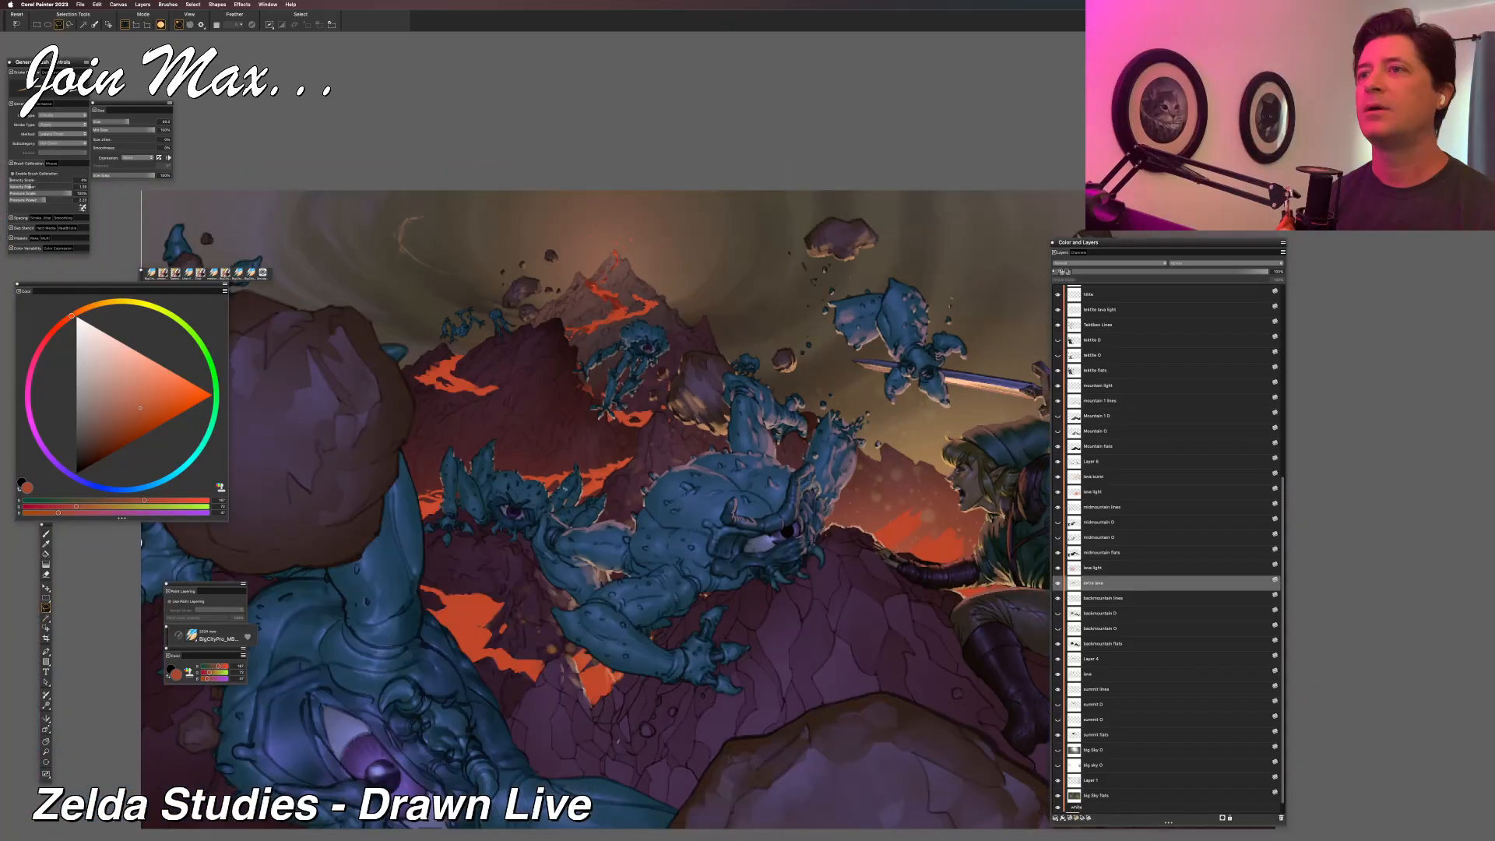
pyautogui.scroll(-1, 686, 598)
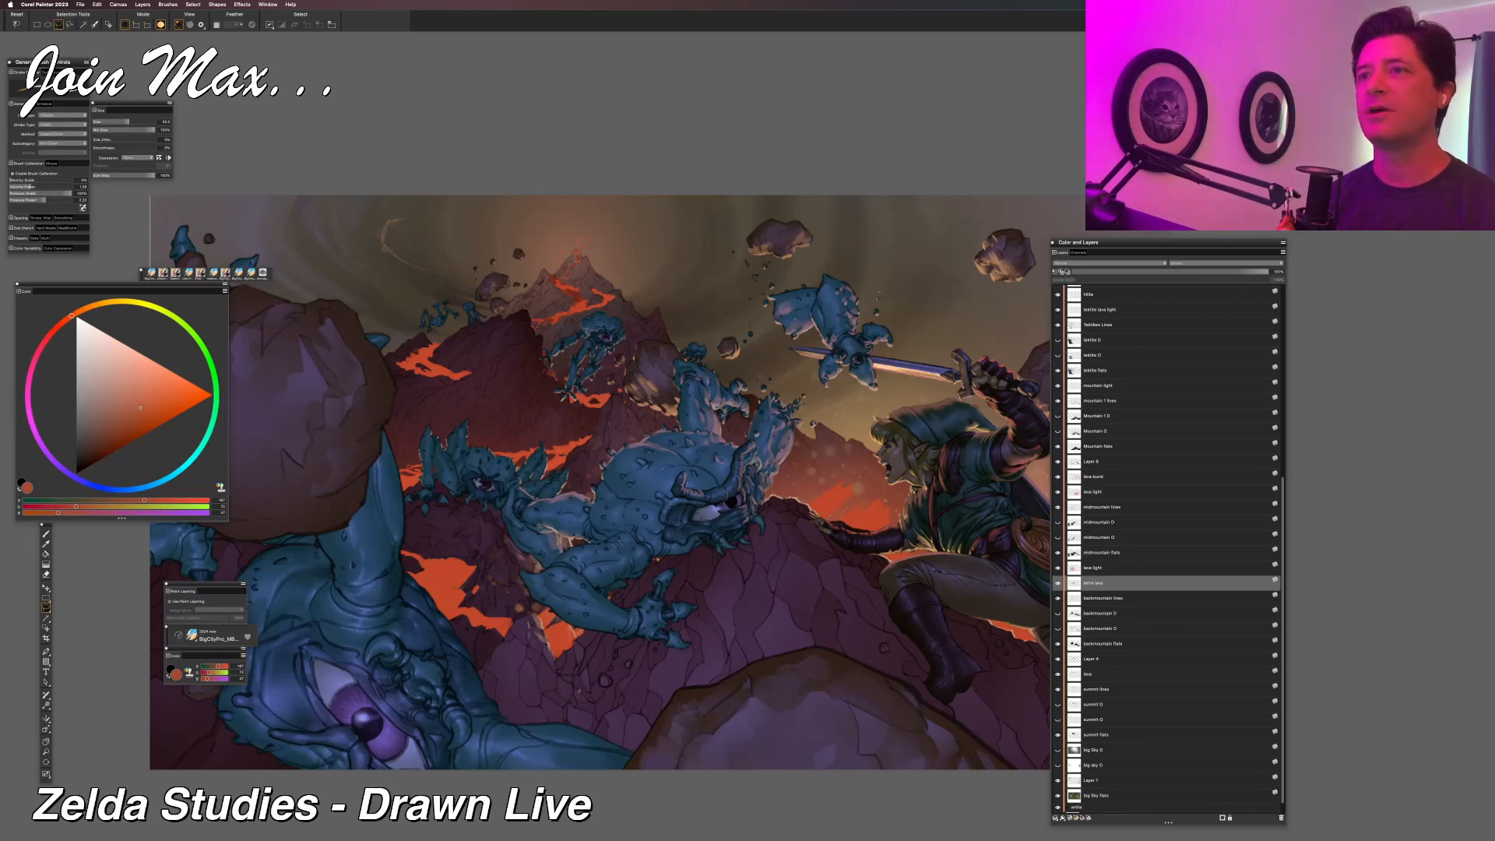
pyautogui.press('super+minus')
pyautogui.moveTo(575, 582); pyautogui.dragTo(680, 441)
pyautogui.press('super+equal')
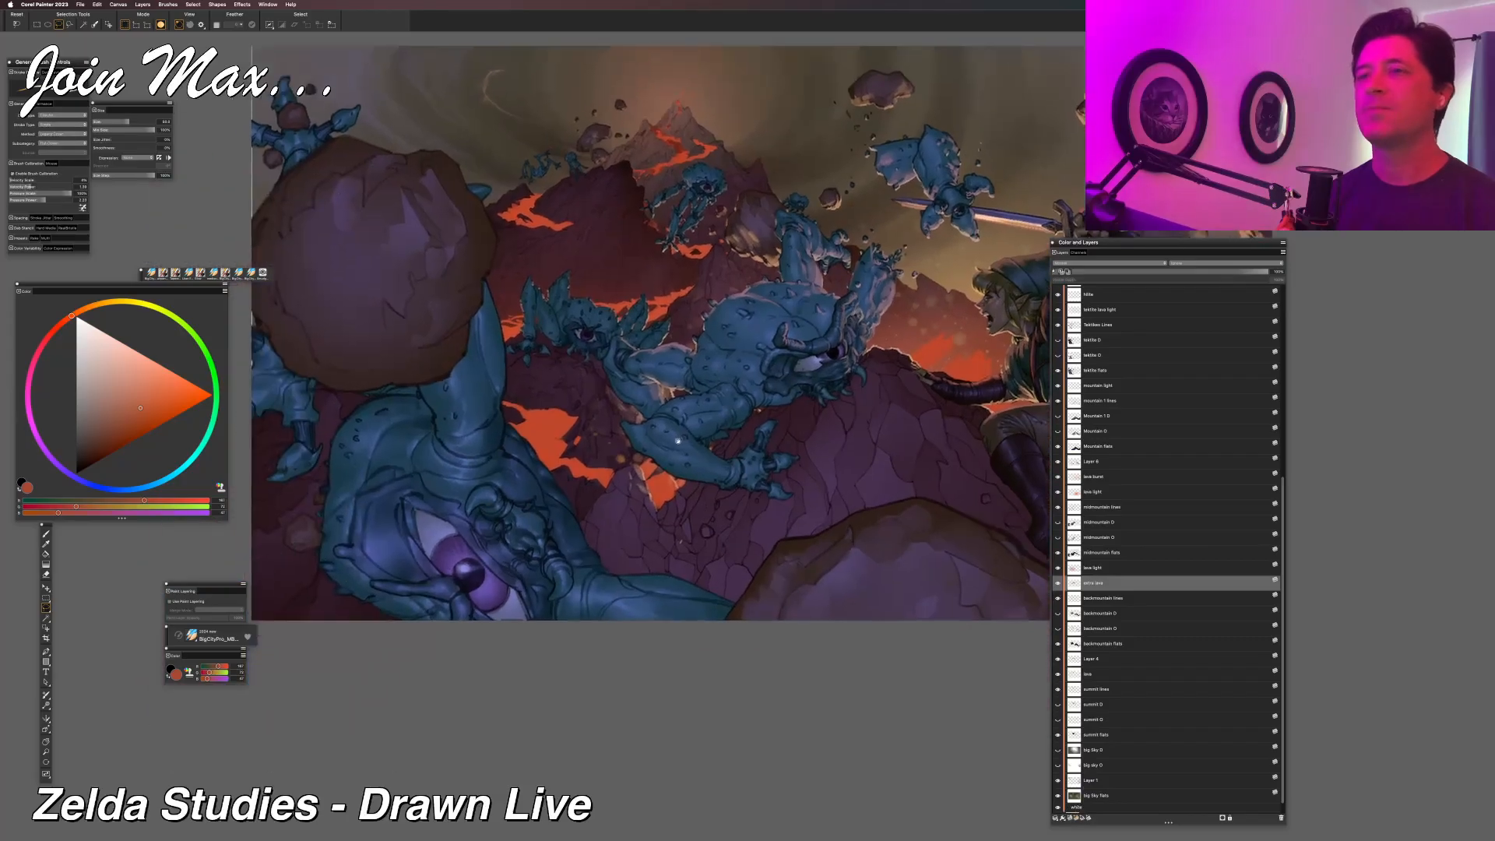
pyautogui.press('super+equal')
pyautogui.moveTo(566, 559); pyautogui.dragTo(682, 459)
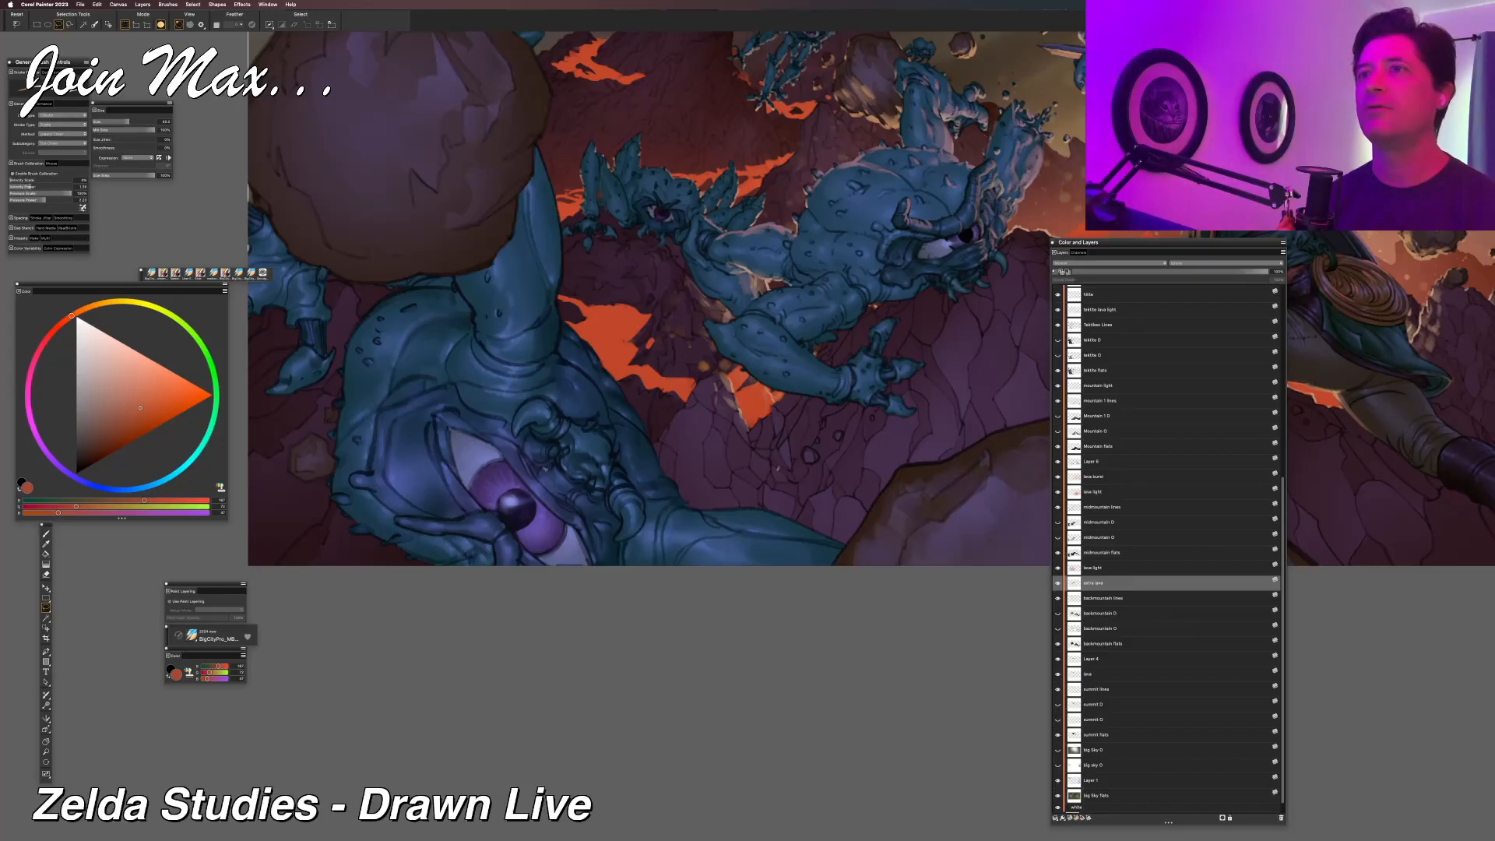
pyautogui.press('super+minus')
pyautogui.moveTo(555, 497); pyautogui.dragTo(465, 603)
pyautogui.moveTo(676, 375); pyautogui.dragTo(457, 420)
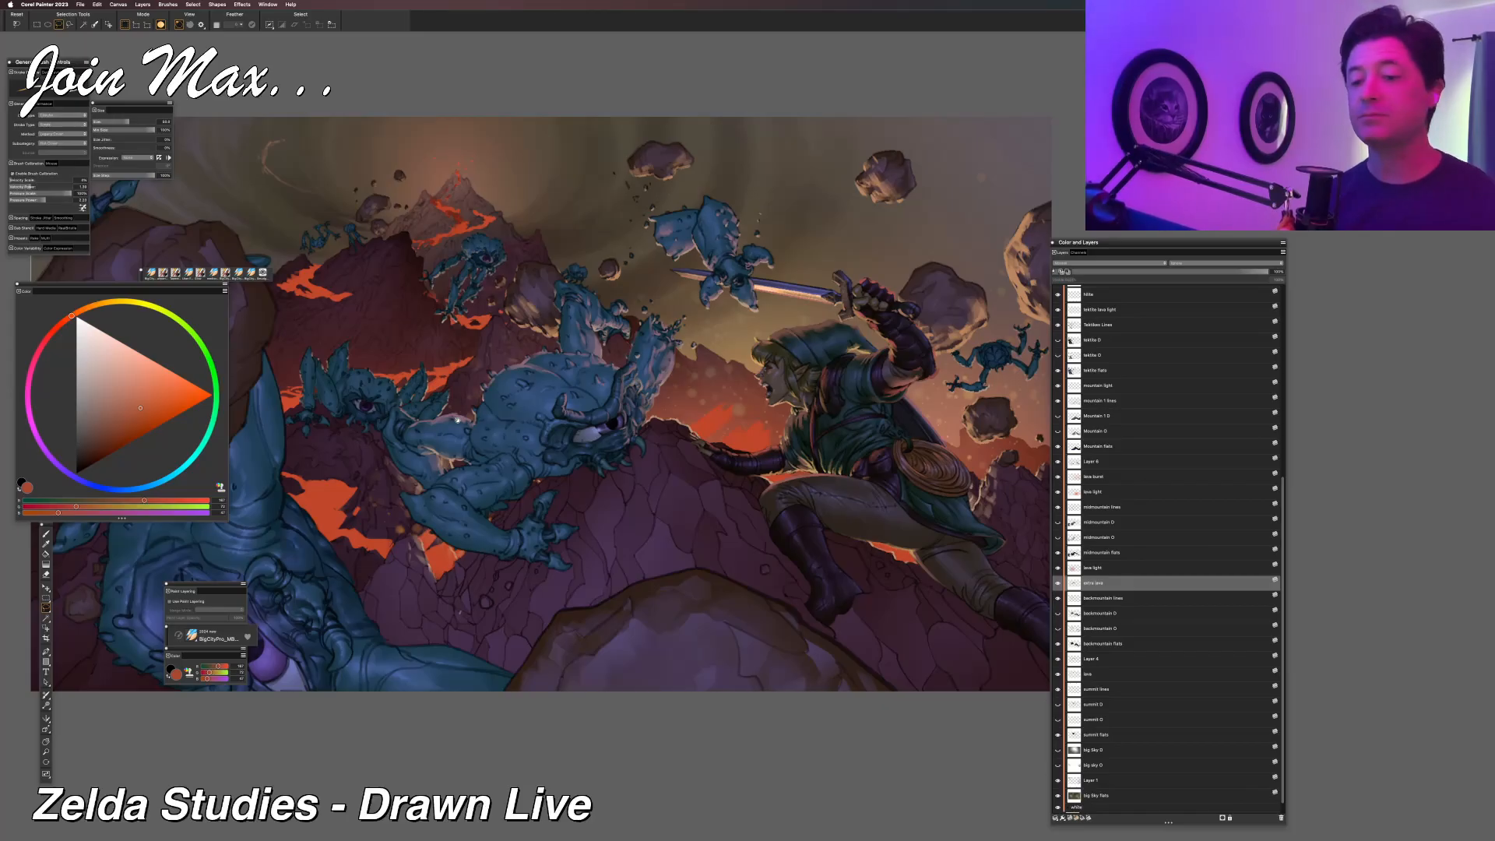
pyautogui.press('super+minus')
pyautogui.press('super+minus')
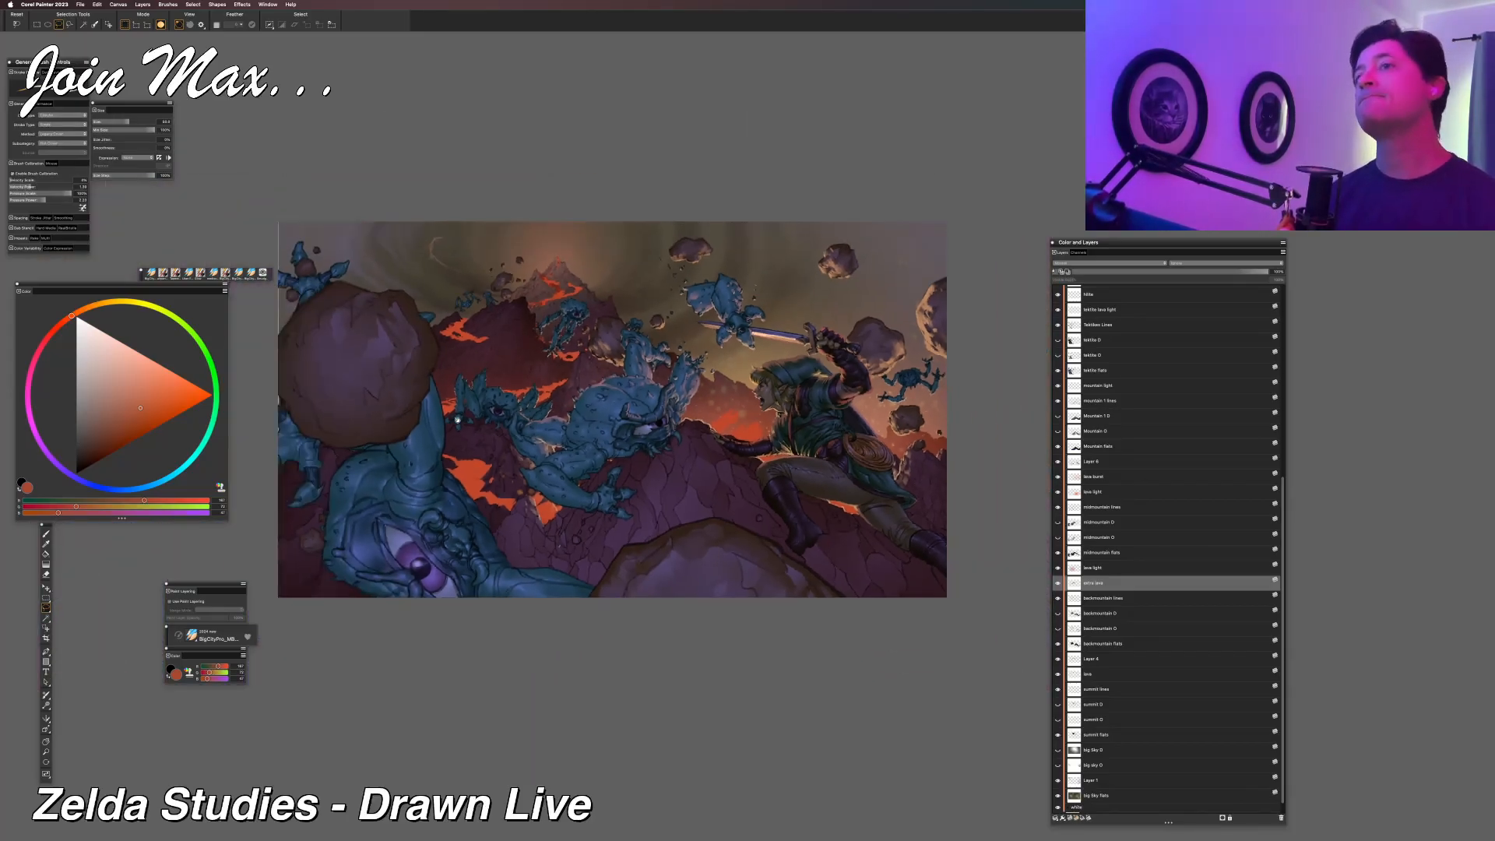
# Check the whole composition from a small overview to a close view of the battle, and save the illustration.
pyautogui.press('super+minus')
pyautogui.press('super+minus')
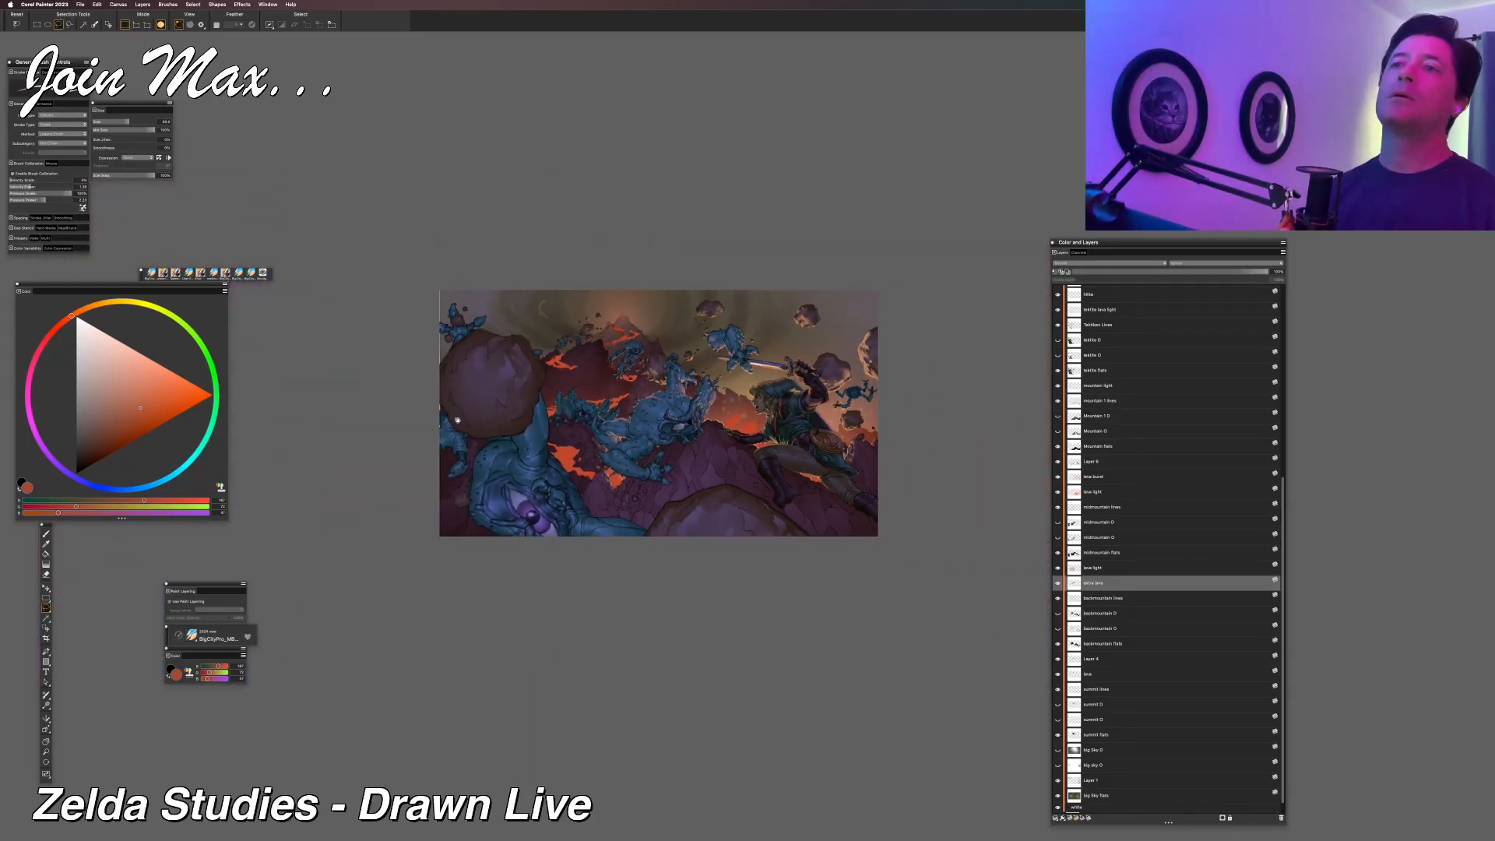
pyautogui.press('super+minus')
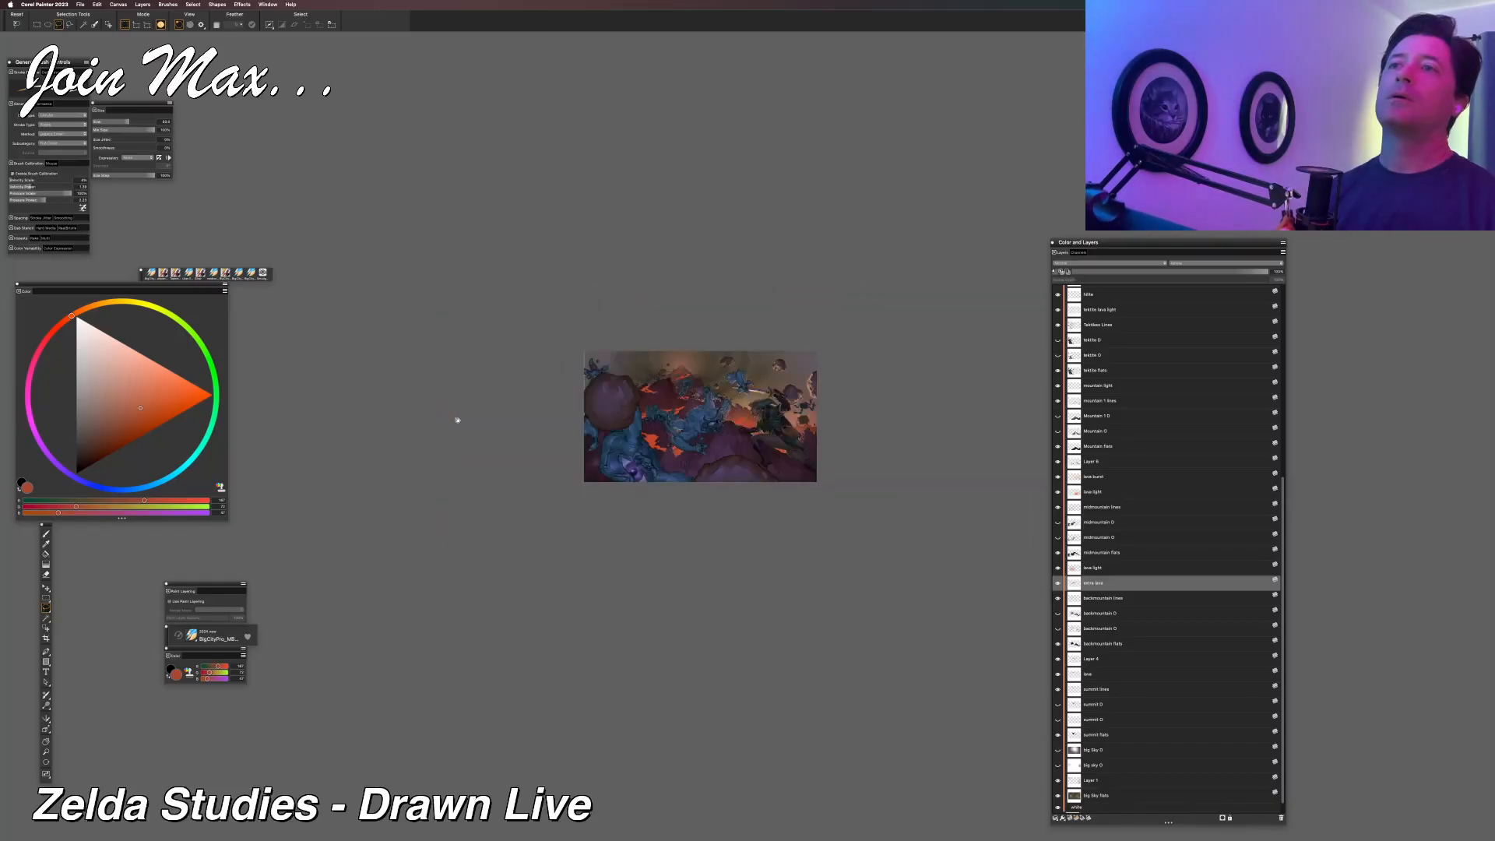
pyautogui.press('super+plus')
pyautogui.press('super+plus')
pyautogui.press('super+plus')
pyautogui.press('super+plus')
pyautogui.press('super+plus')
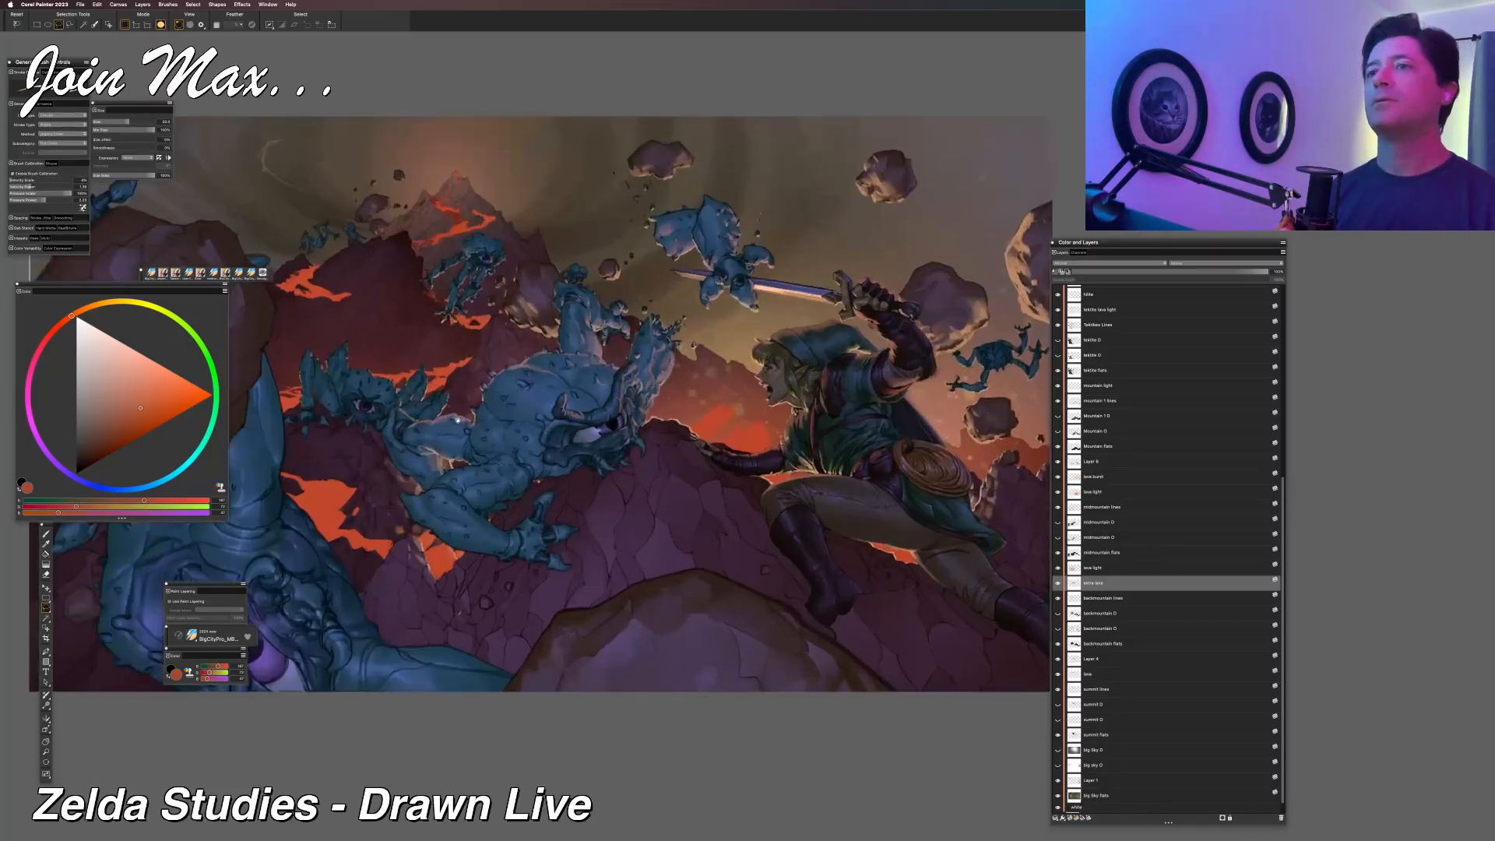
pyautogui.moveTo(457, 420); pyautogui.dragTo(501, 396)
pyautogui.press('super+s')
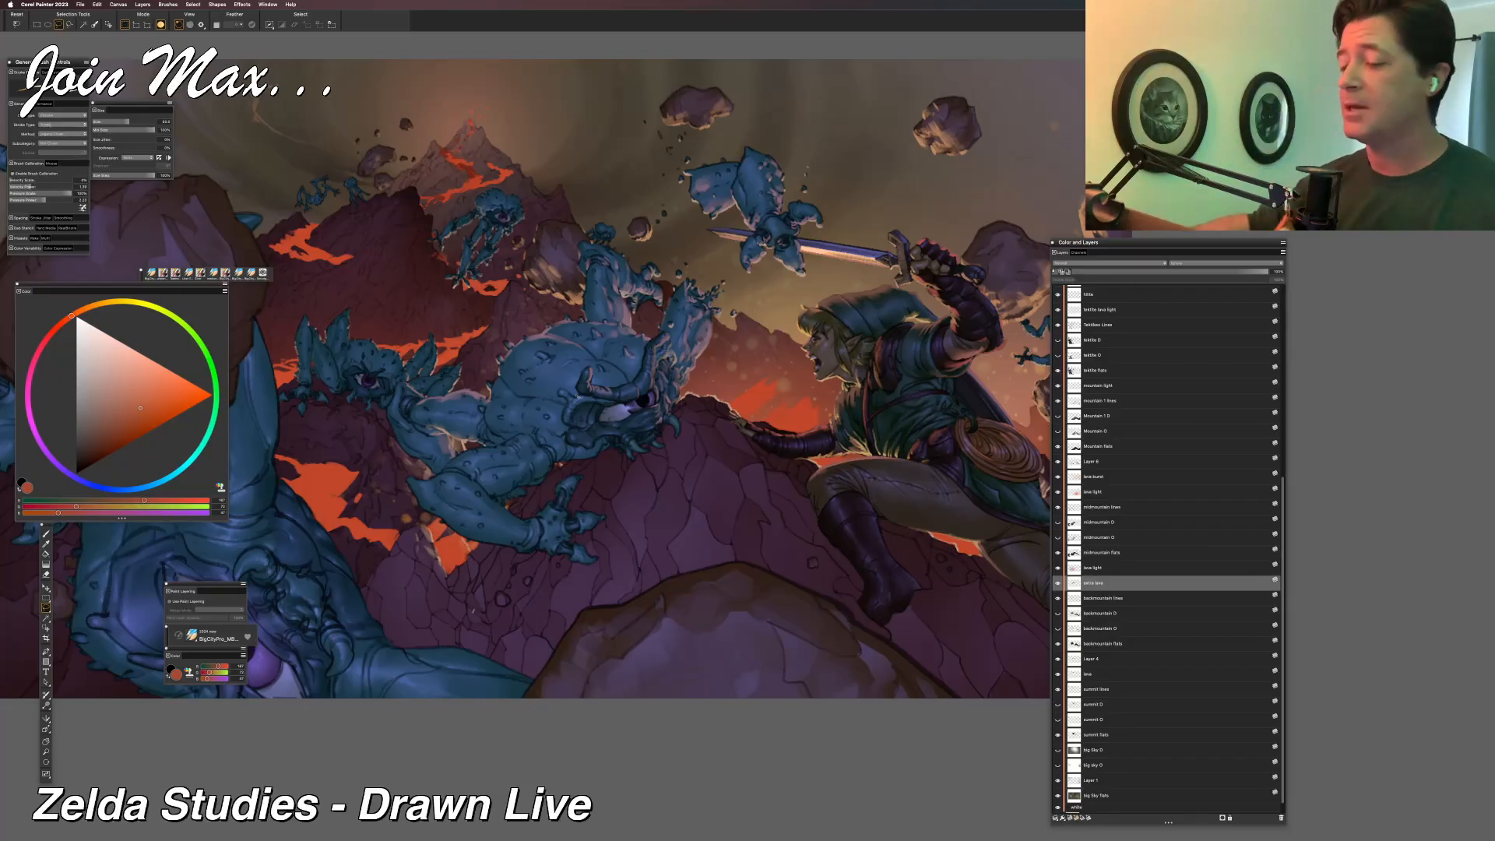
# Make the lava layer of the volcano summit active, and hide and show it to check which flows it holds.
pyautogui.press('f')
pyautogui.moveTo(471, 182); pyautogui.dragTo(529, 350)
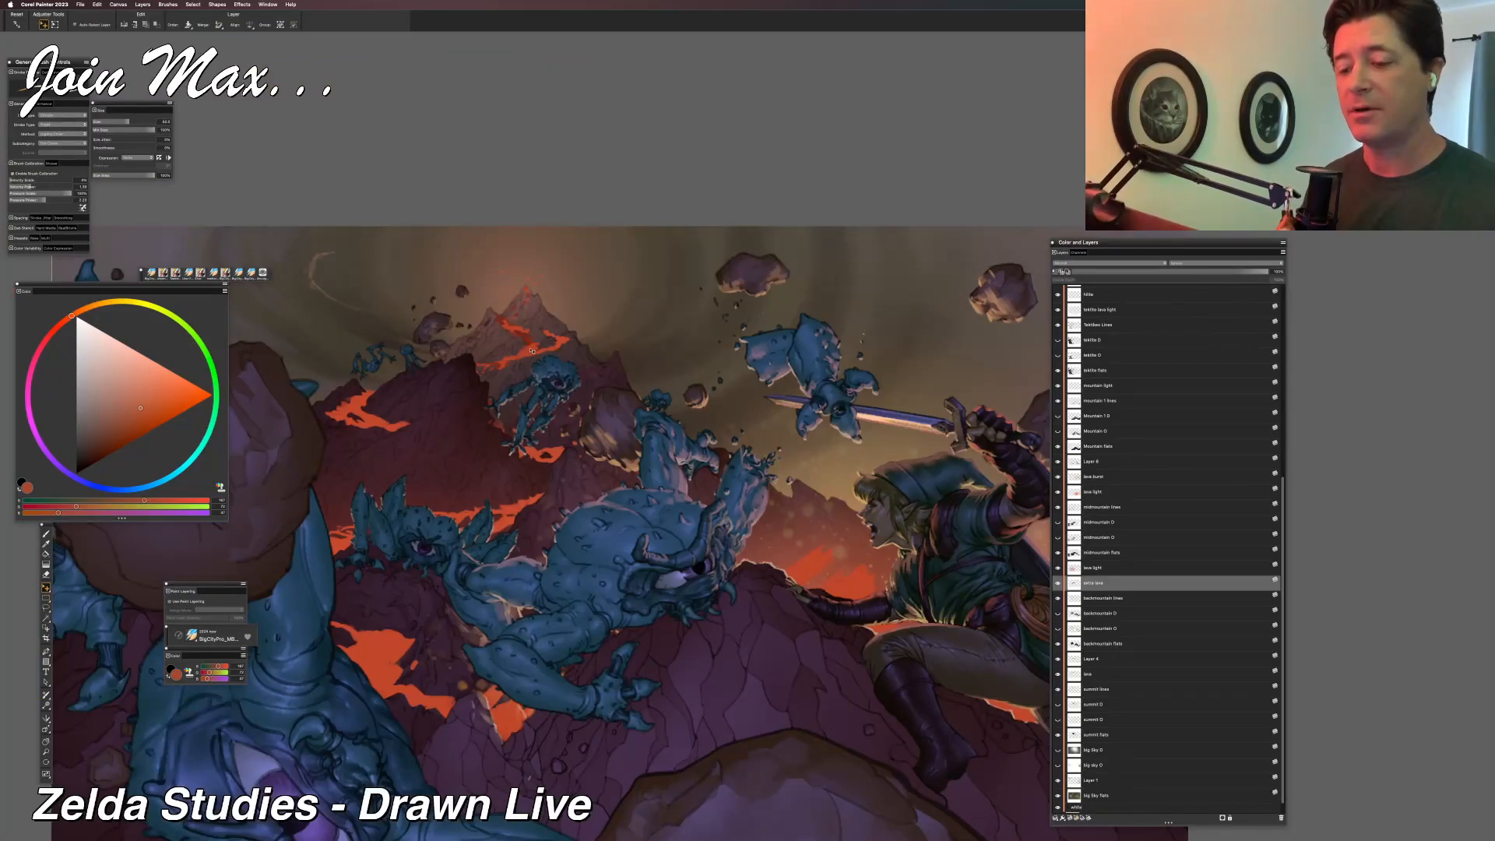
pyautogui.rightClick(531, 350)
pyautogui.click(535, 354)
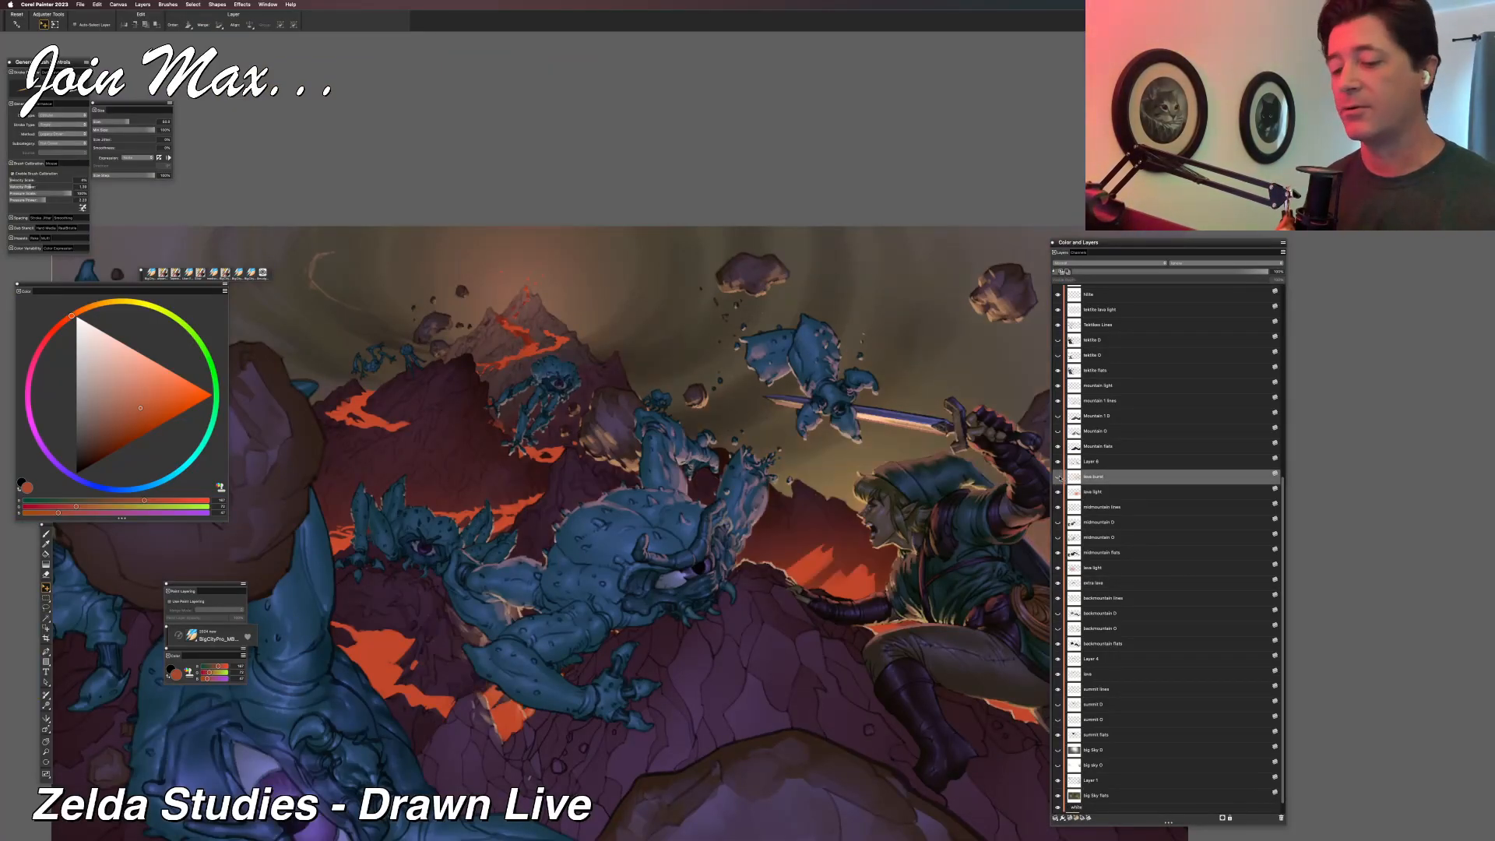
pyautogui.rightClick(515, 335)
pyautogui.click(530, 341)
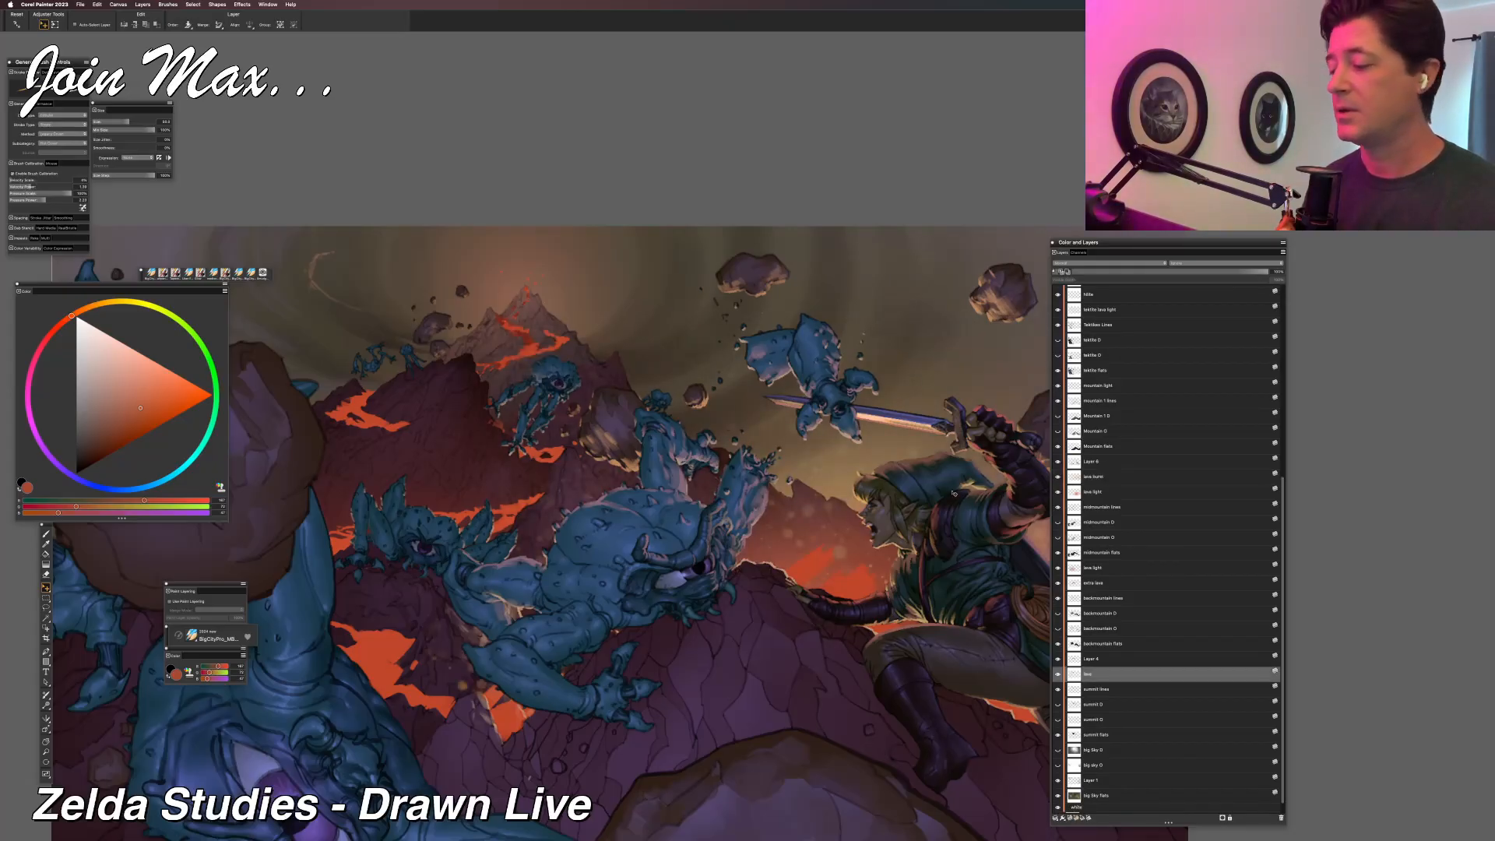
pyautogui.click(1058, 676)
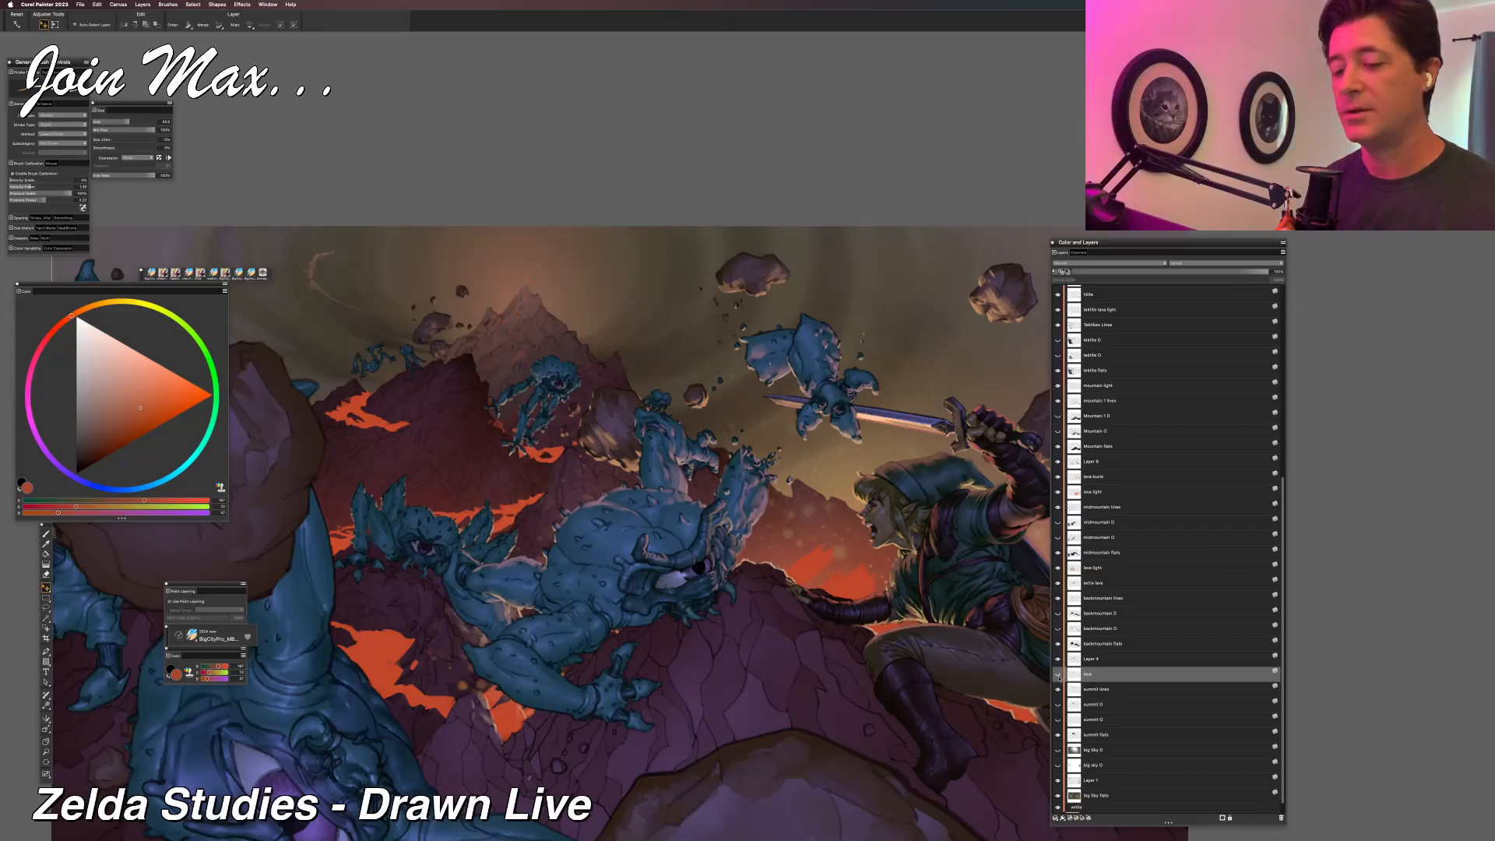
pyautogui.click(1059, 676)
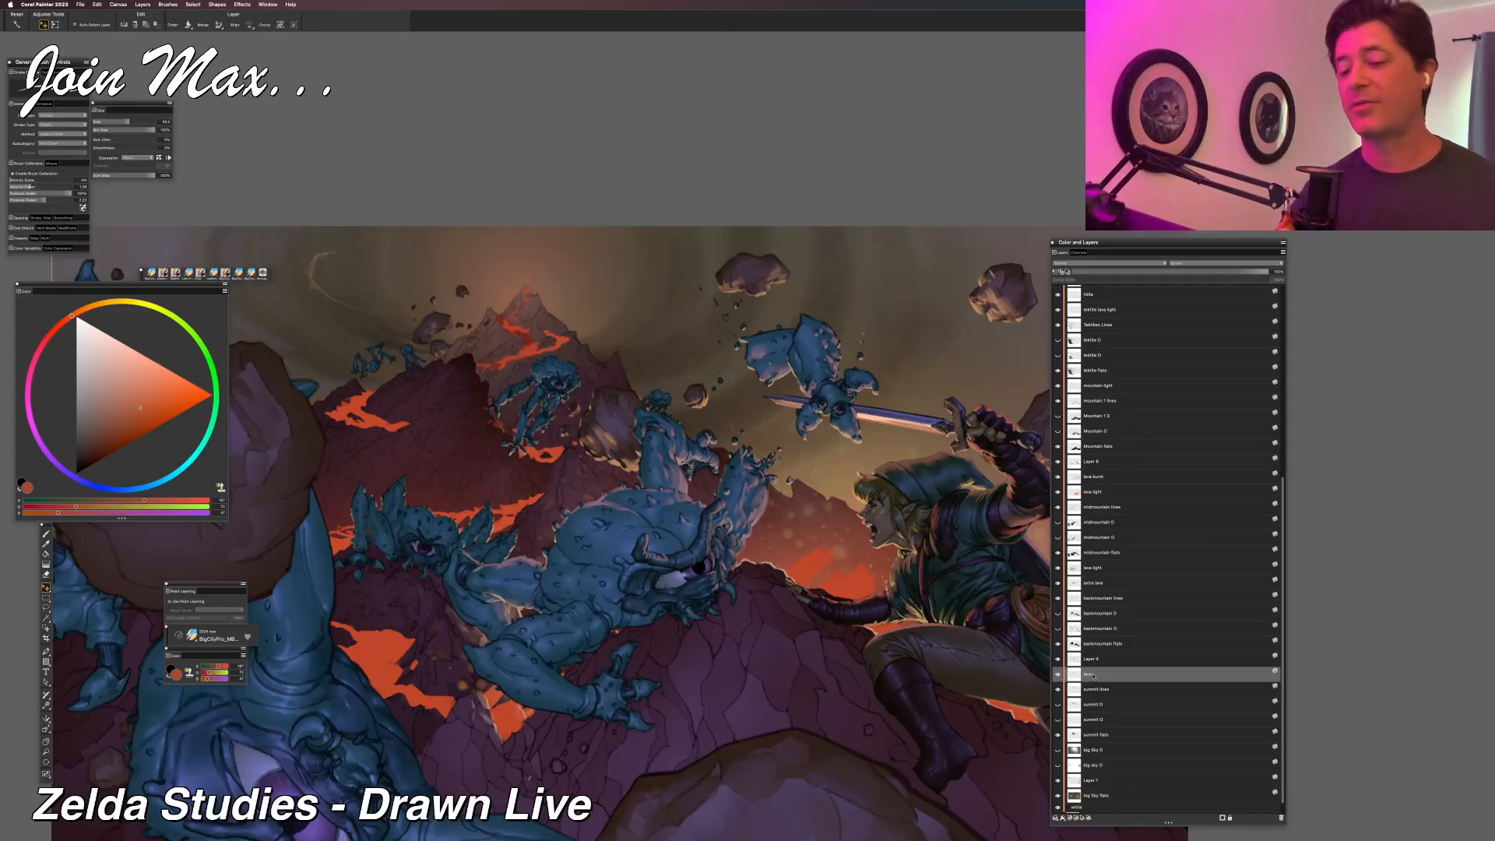
# Lasso part of the lava on the volcano summit, clear the selected area and deselect.
pyautogui.press('n')
pyautogui.moveTo(94, 30)
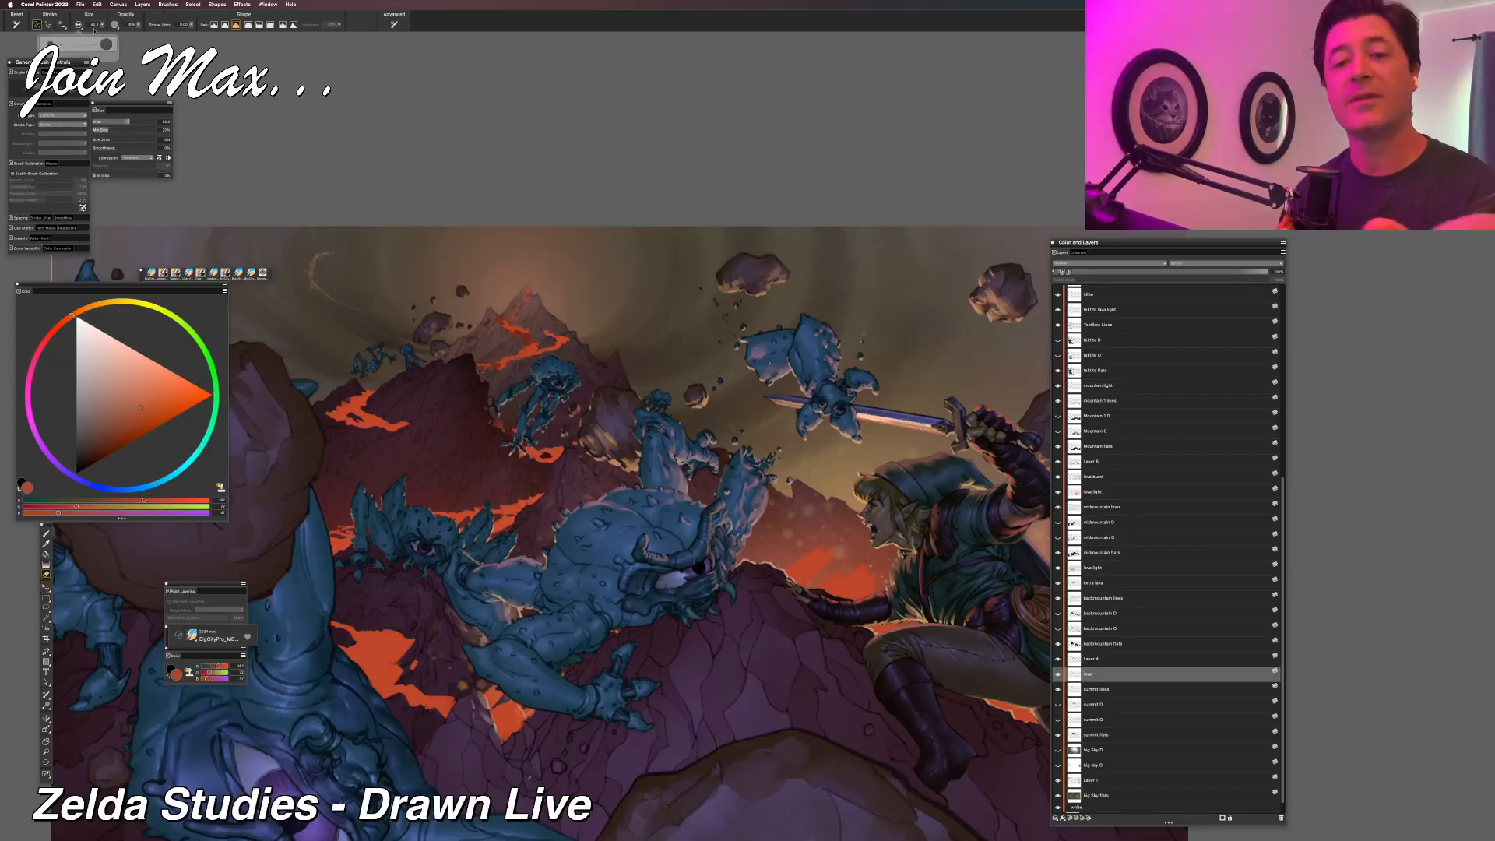
pyautogui.press('l')
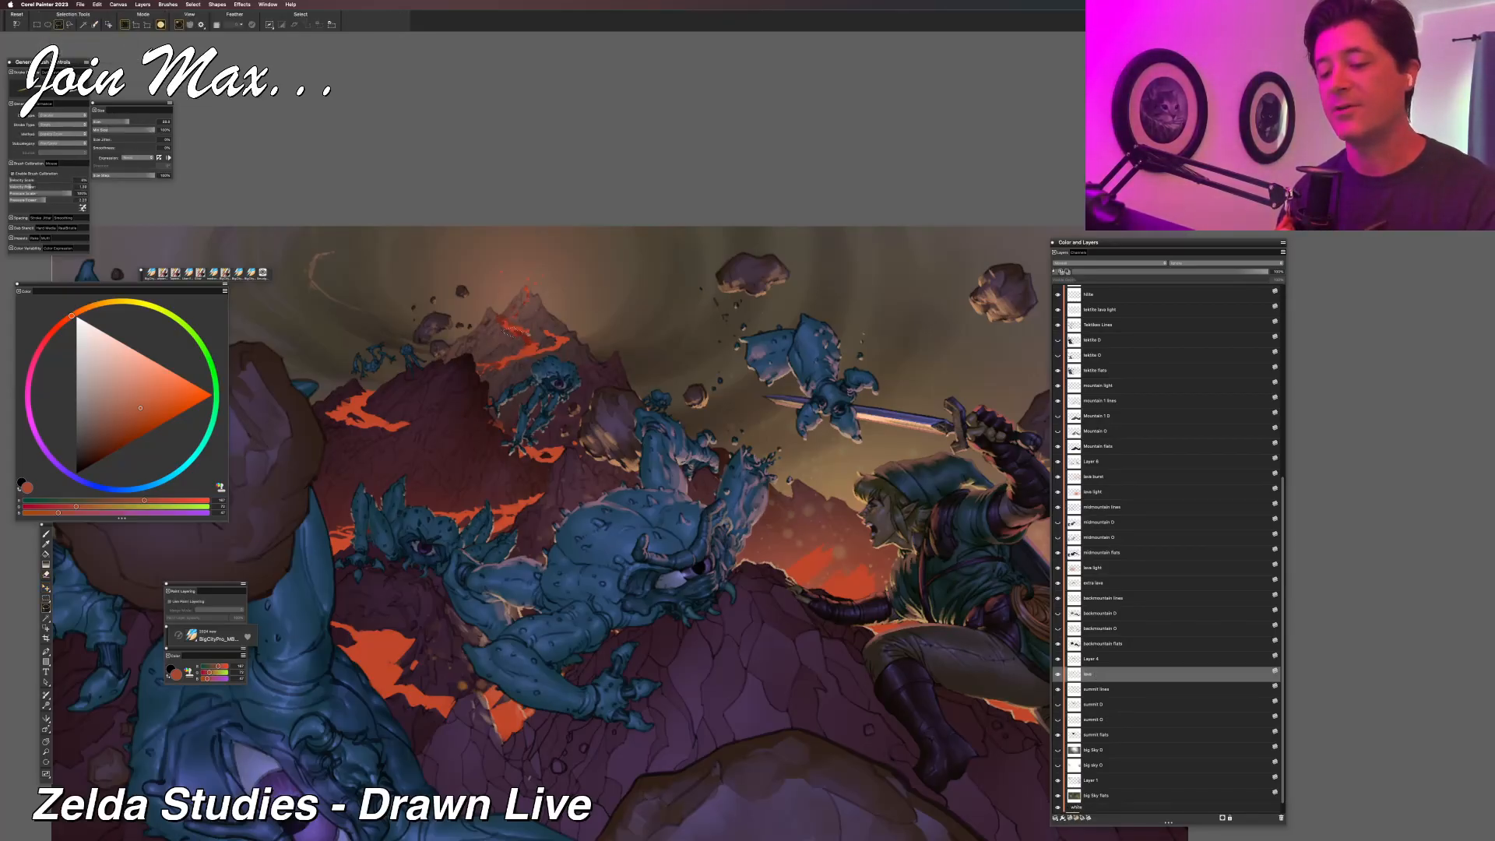
pyautogui.moveTo(534, 345); pyautogui.dragTo(501, 336)
pyautogui.press('BackSpace')
pyautogui.press('super+d')
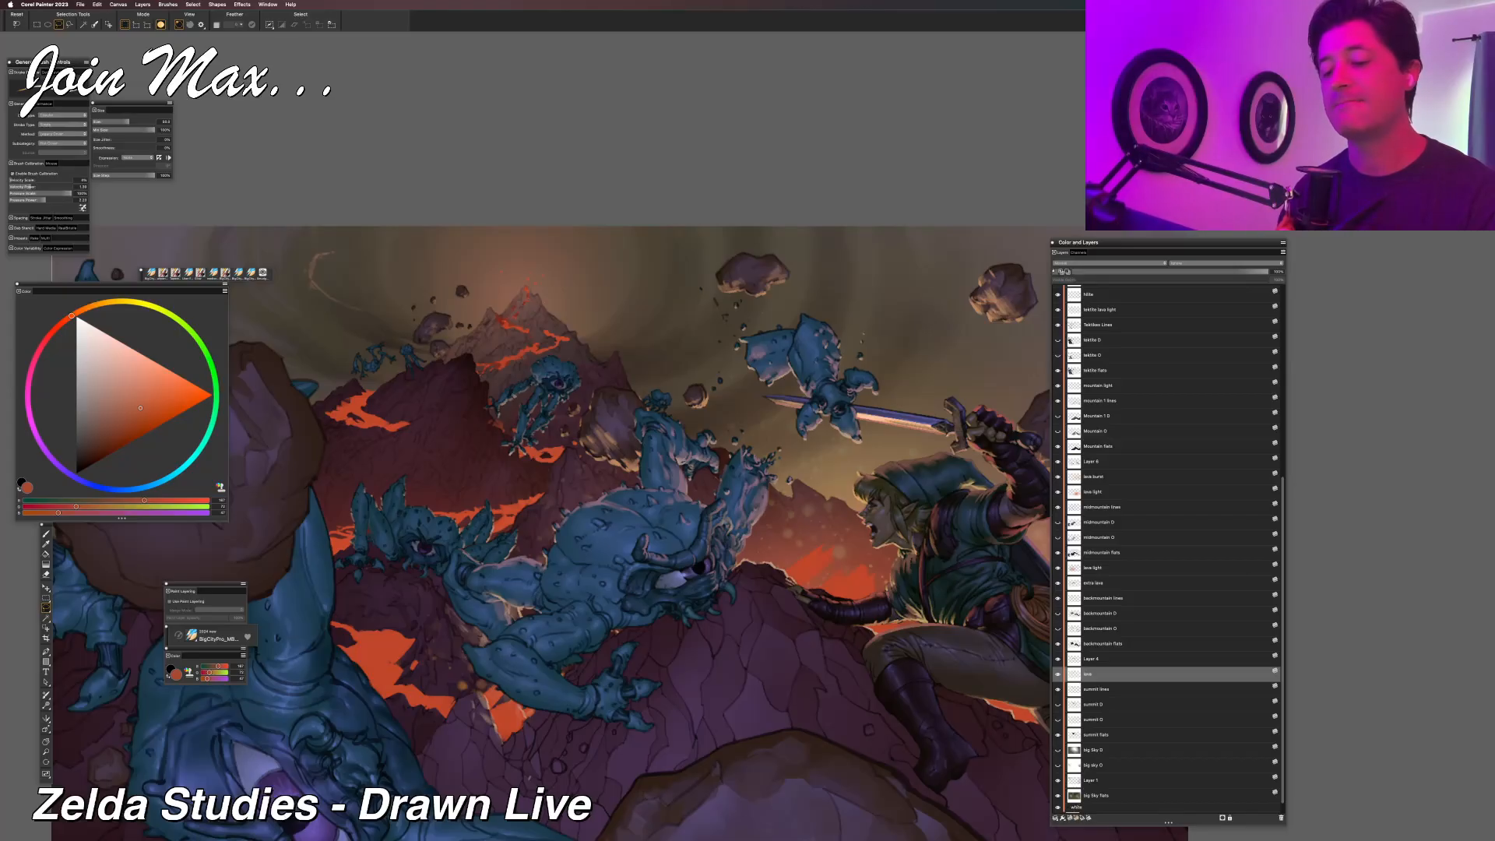
# Refine the edges of the summit lava flows with the brush and selections, and deselect.
pyautogui.press('b')
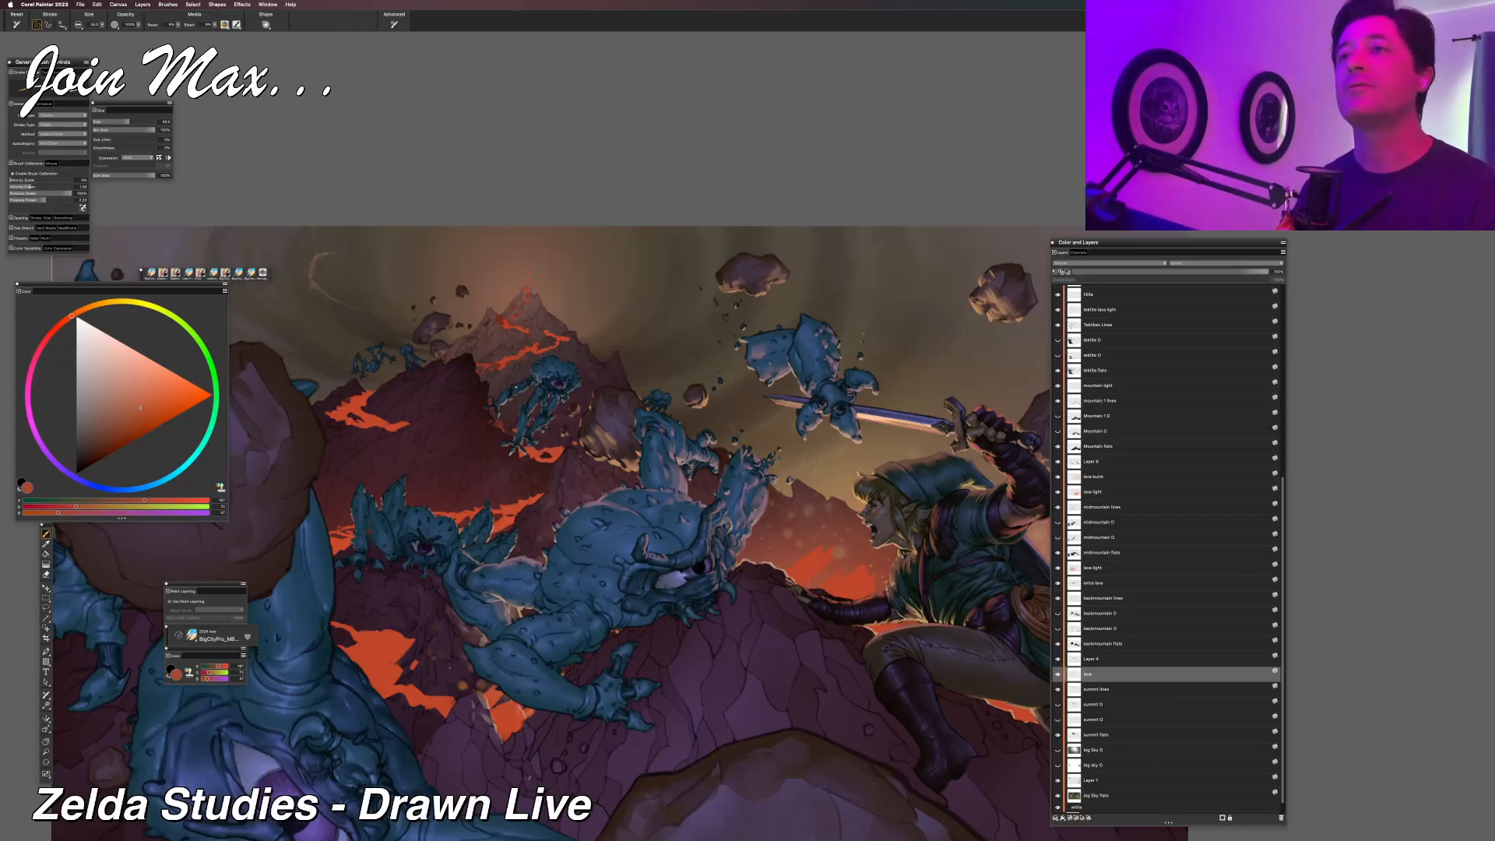
pyautogui.scroll(5, 1168, 545)
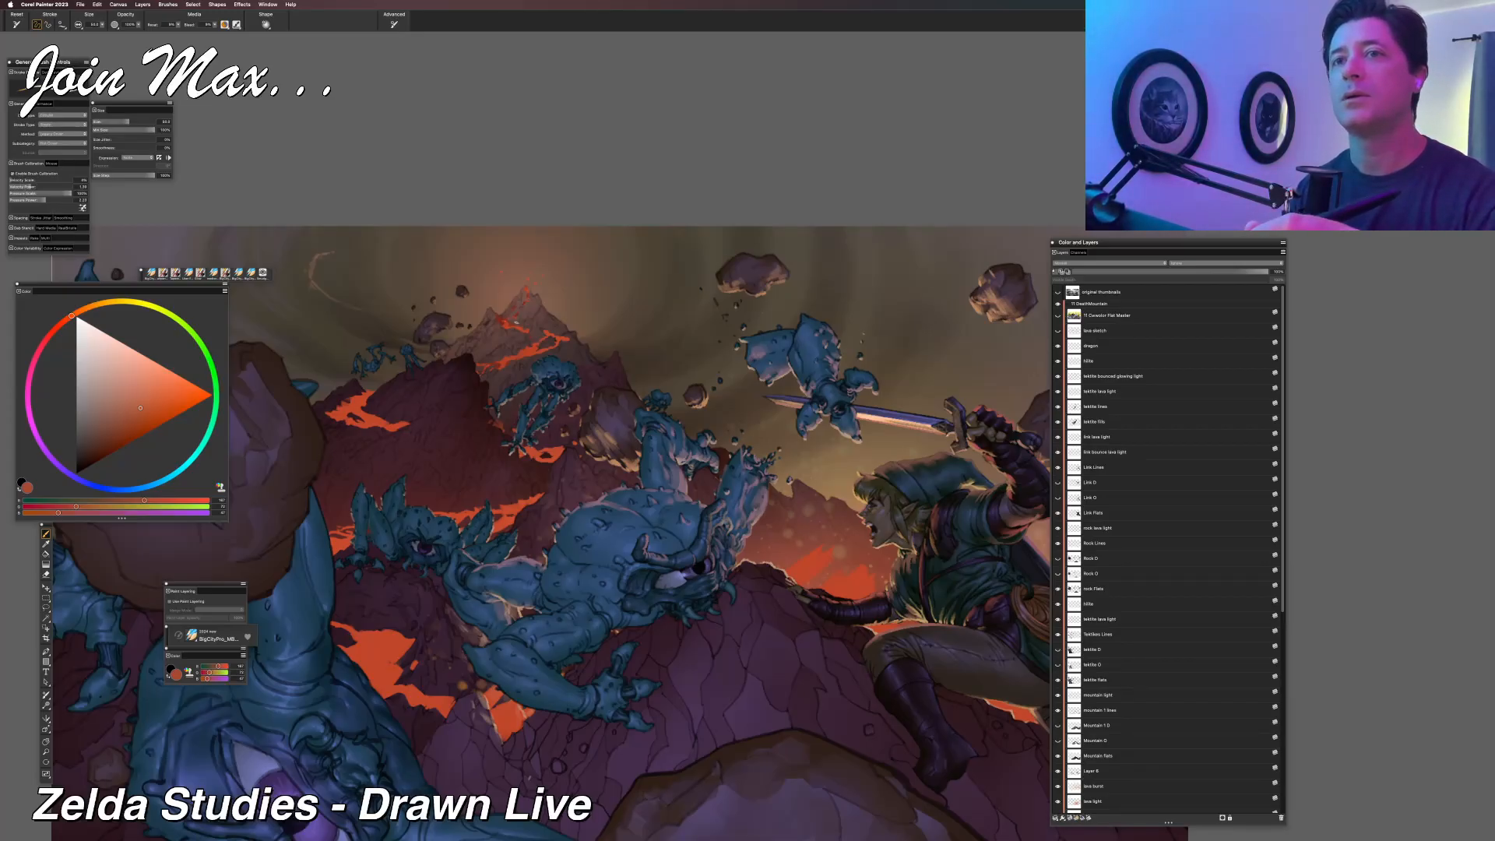
pyautogui.press('l')
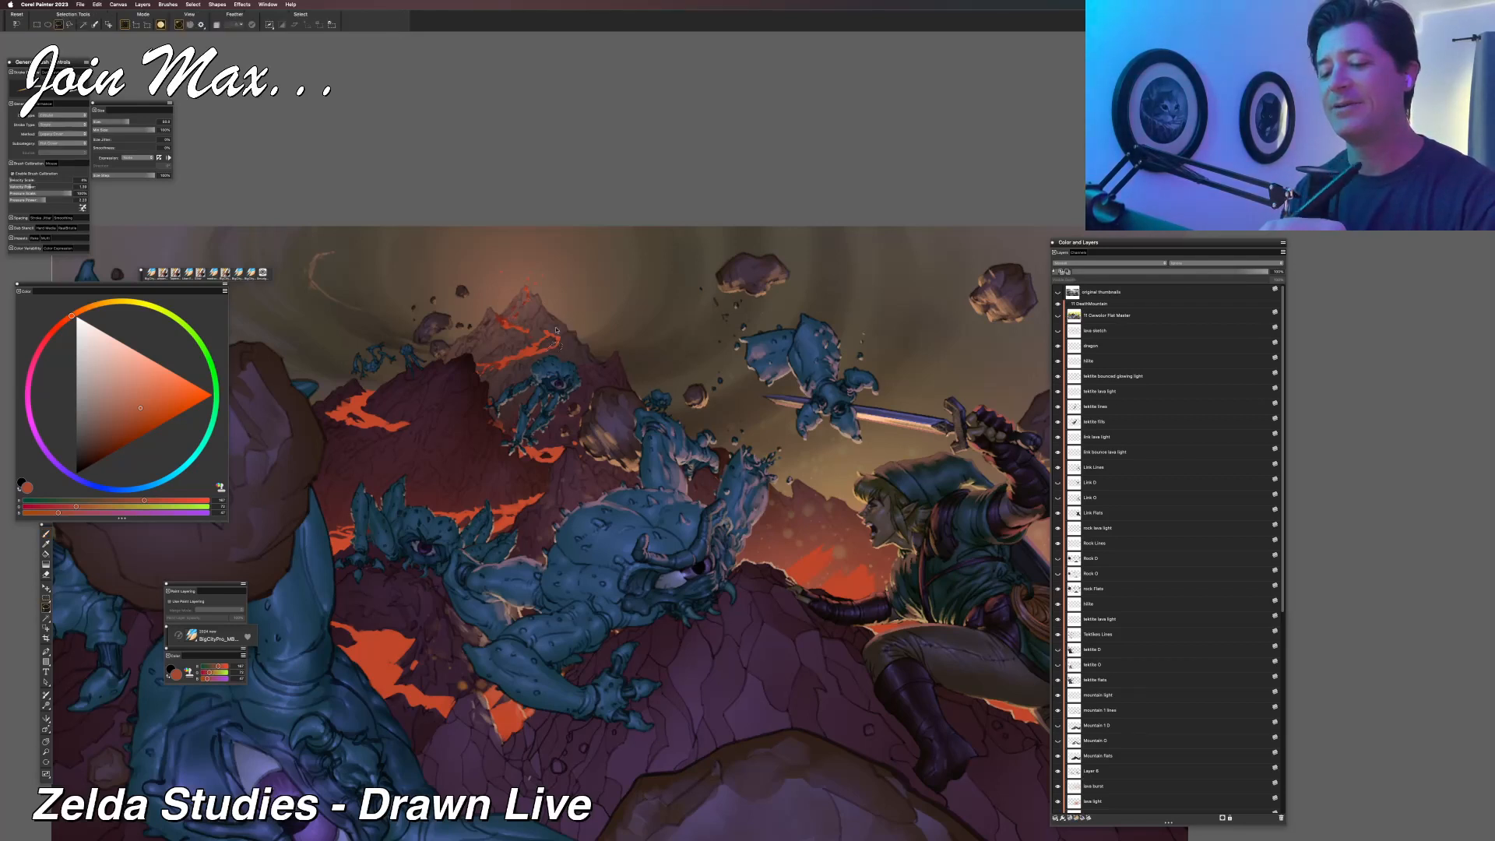
pyautogui.press('b')
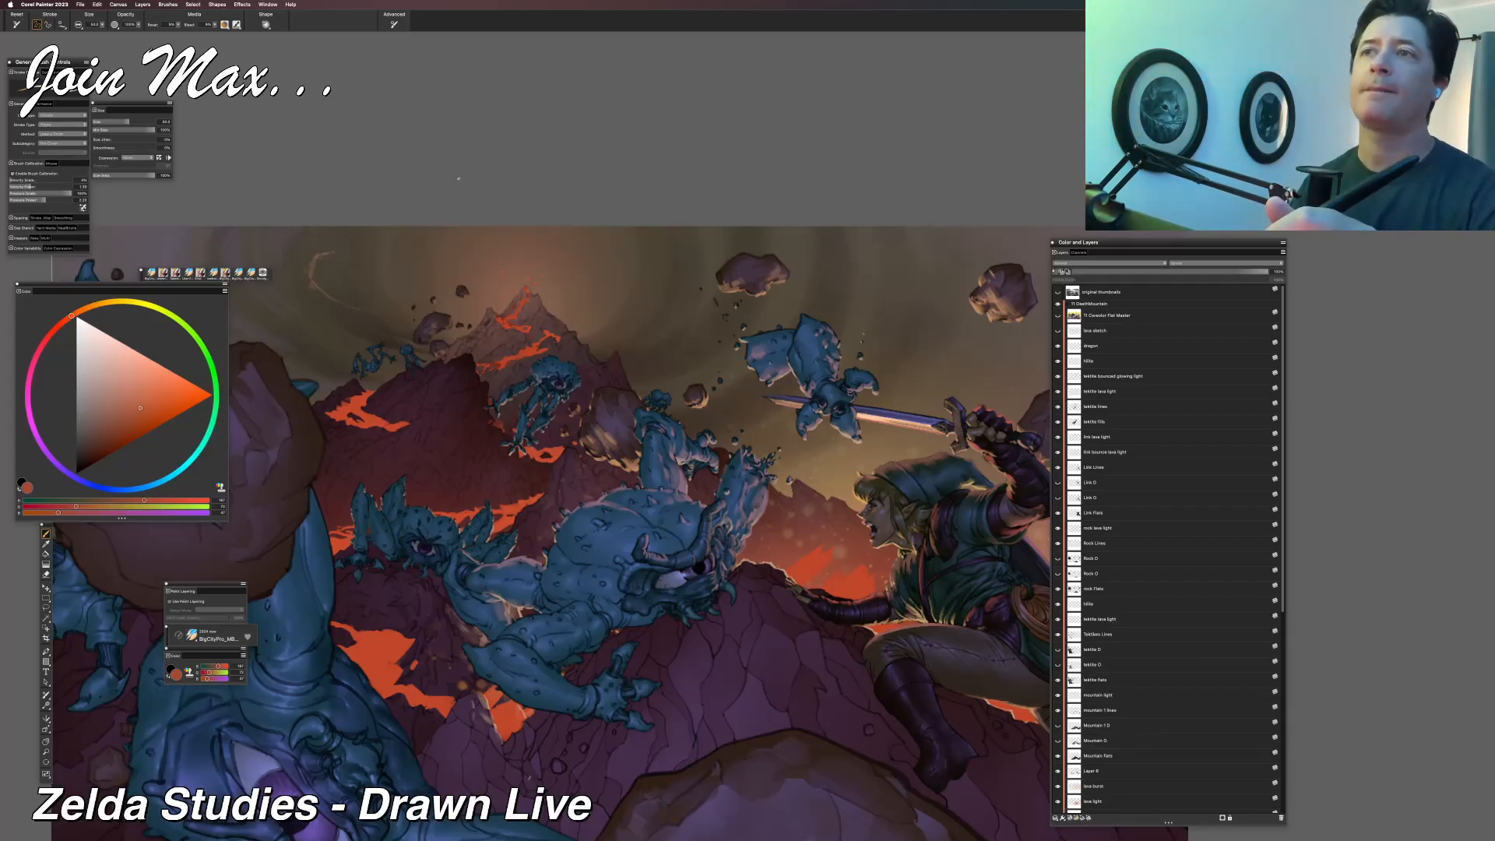
pyautogui.press('r')
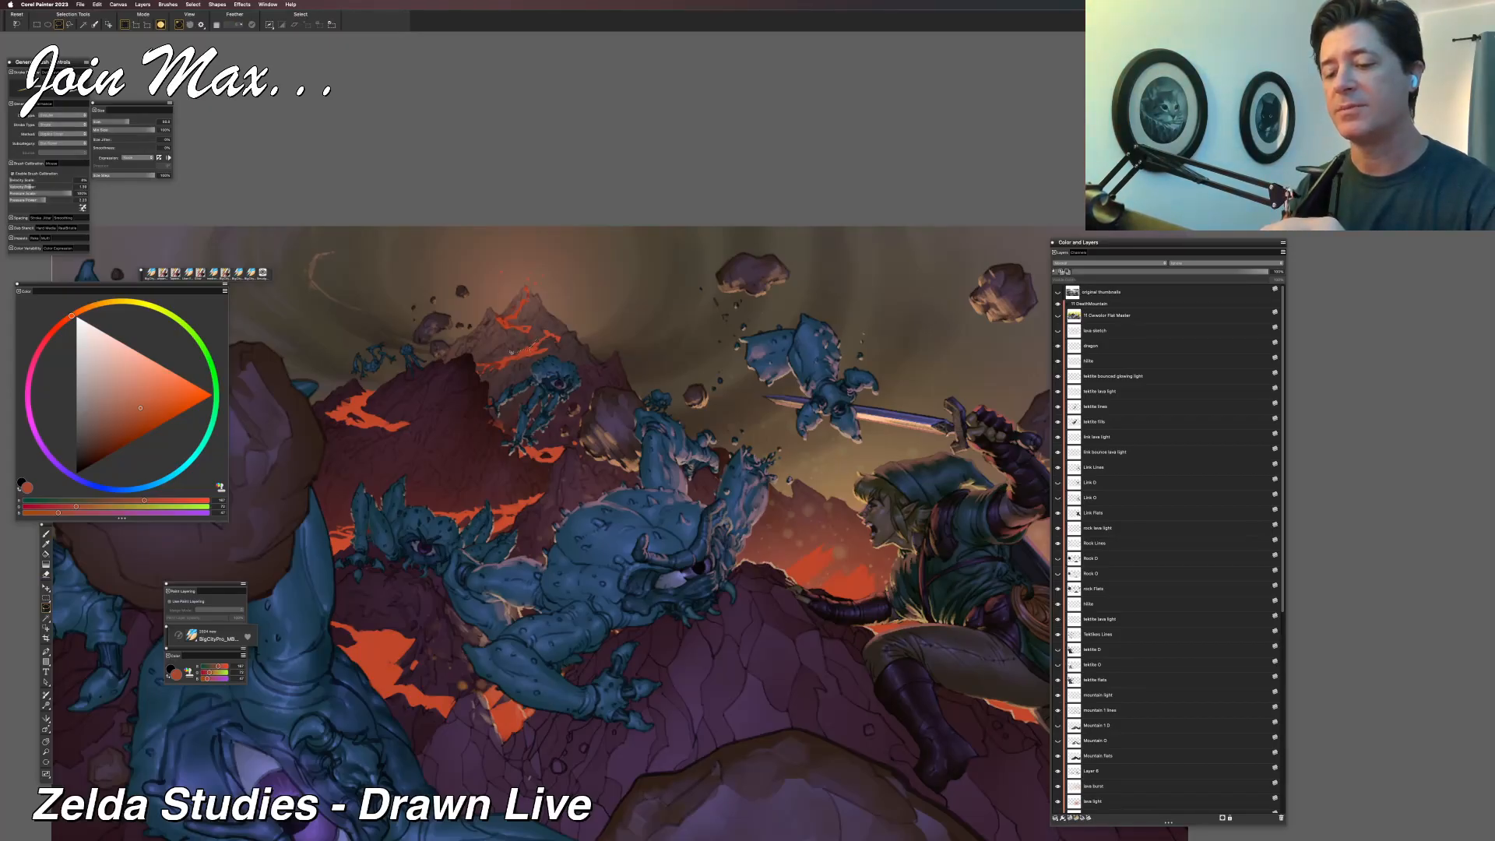
pyautogui.moveTo(499, 352); pyautogui.dragTo(534, 343)
pyautogui.press('super+d')
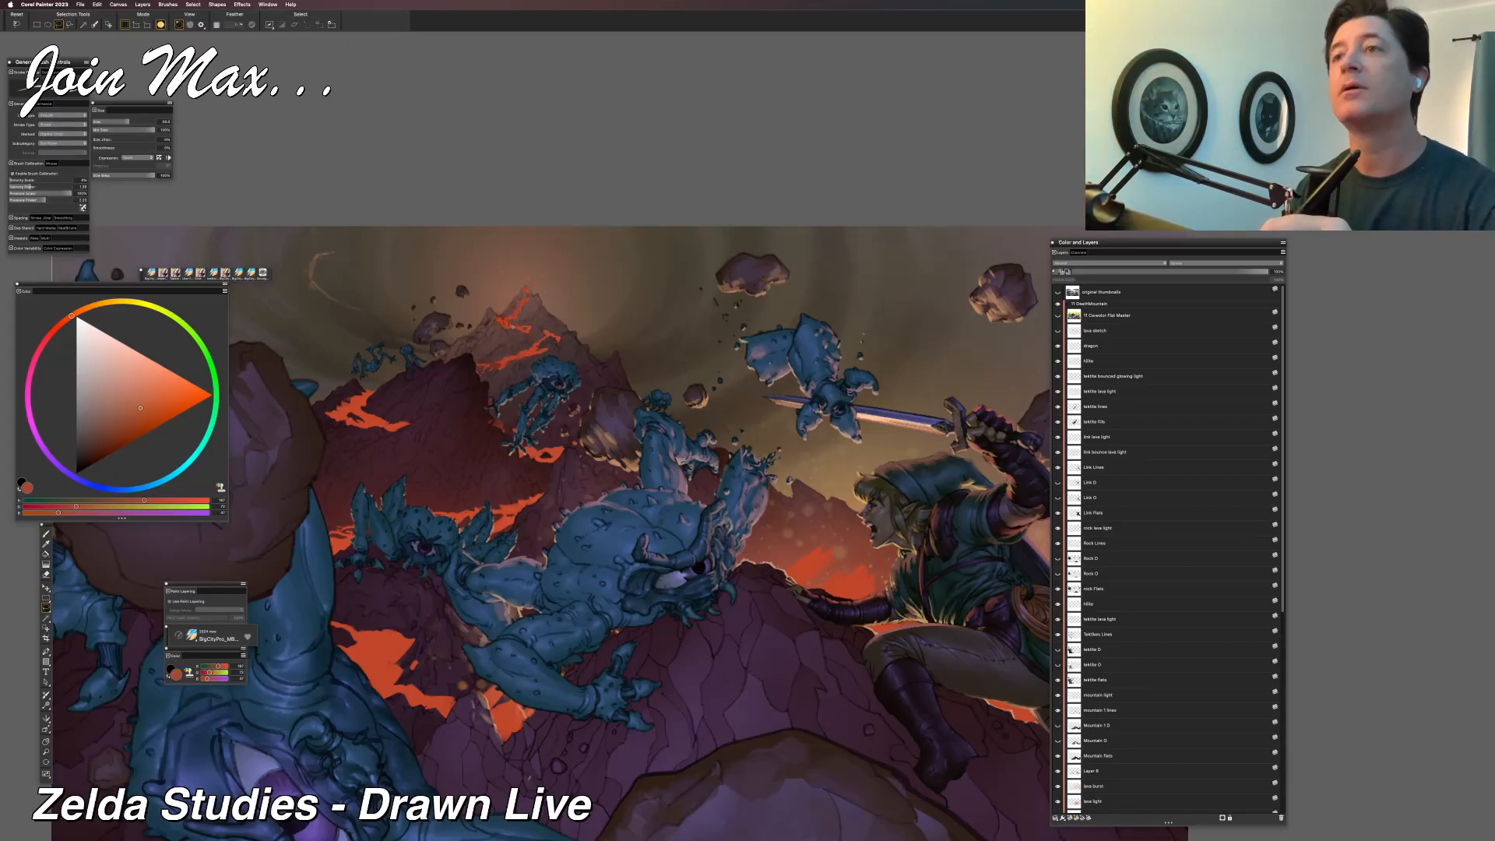
# Rework the lava streams down the volcano's peak, alternating between lasso selections and the brush.
pyautogui.moveTo(495, 335); pyautogui.dragTo(518, 311)
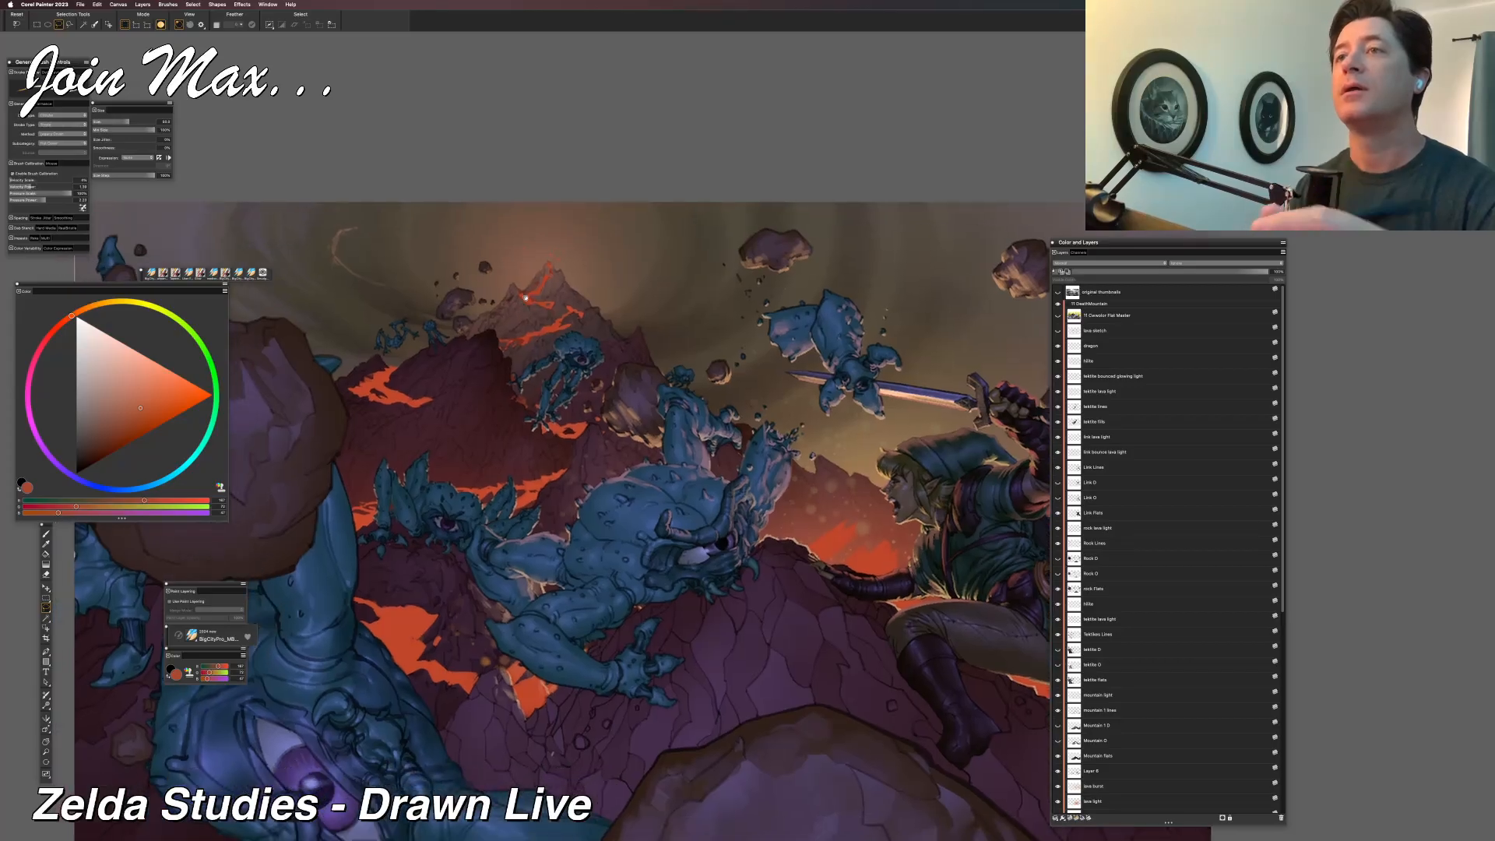
pyautogui.moveTo(481, 568); pyautogui.dragTo(389, 508)
pyautogui.moveTo(366, 597); pyautogui.dragTo(429, 572)
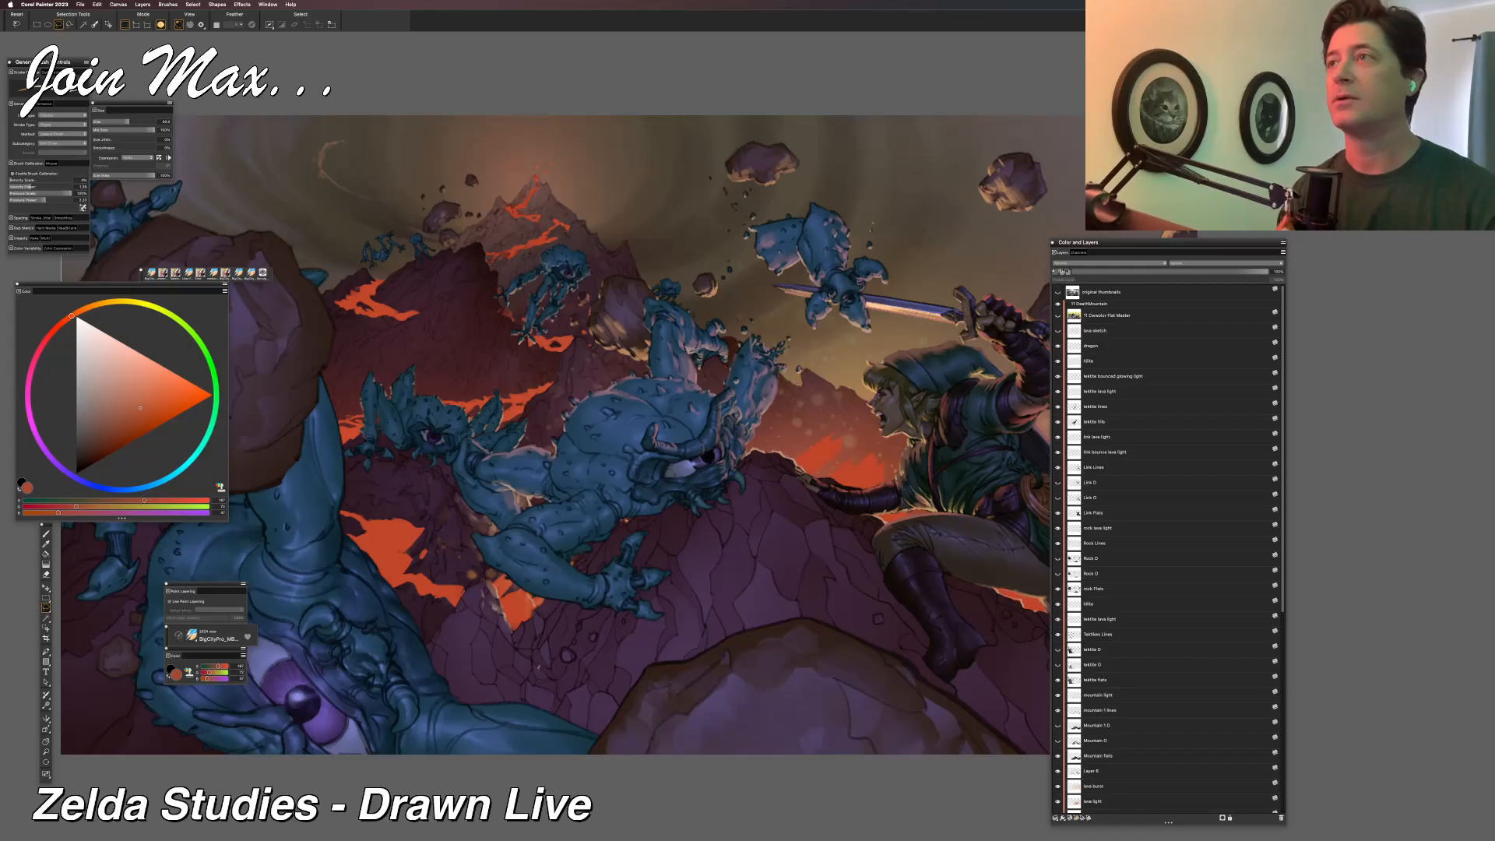
pyautogui.moveTo(485, 571); pyautogui.dragTo(580, 585)
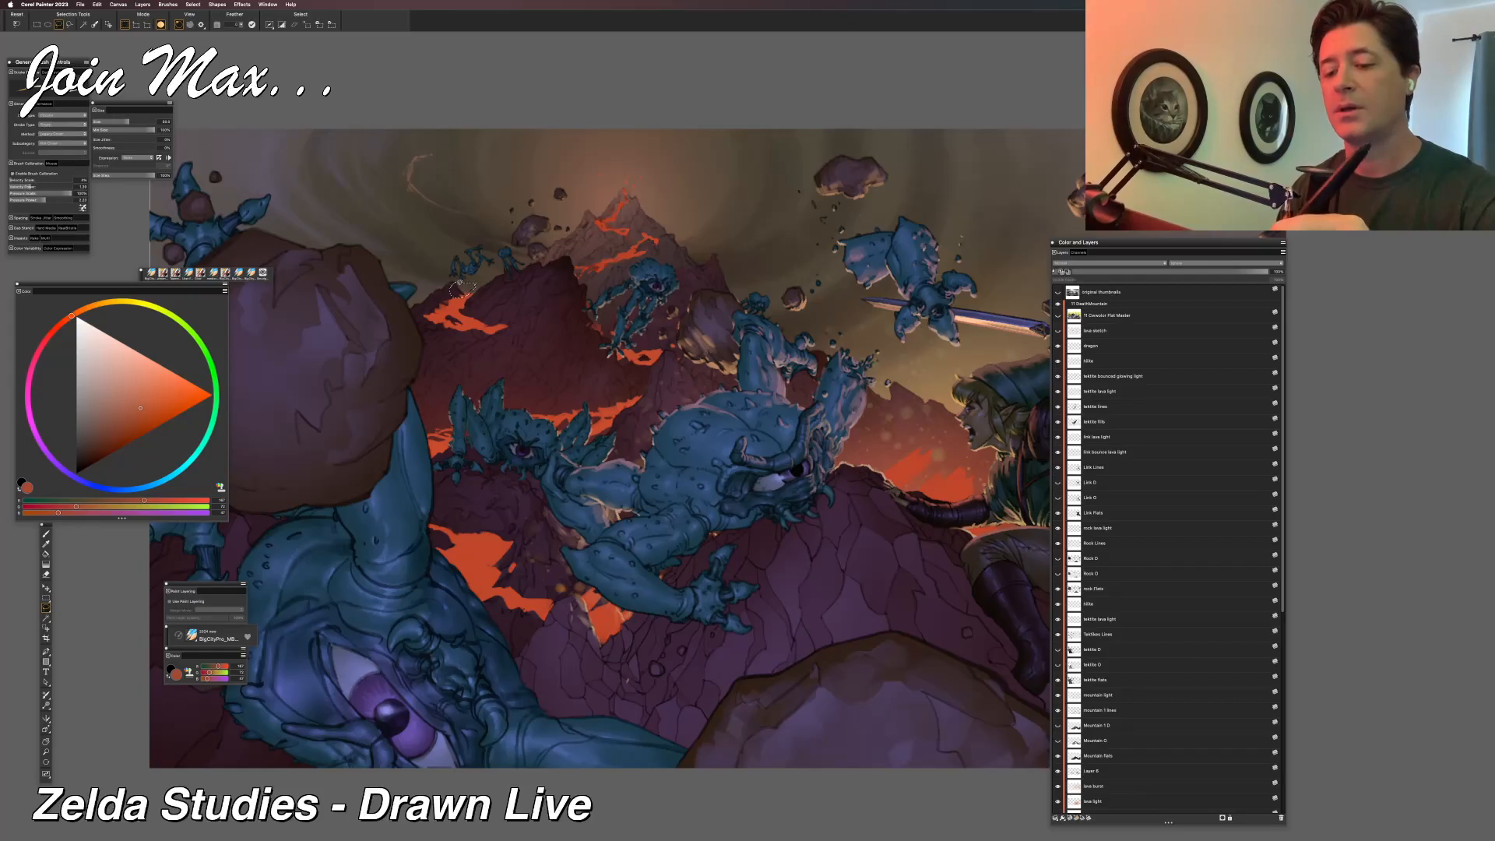
pyautogui.press('b')
pyautogui.press('l')
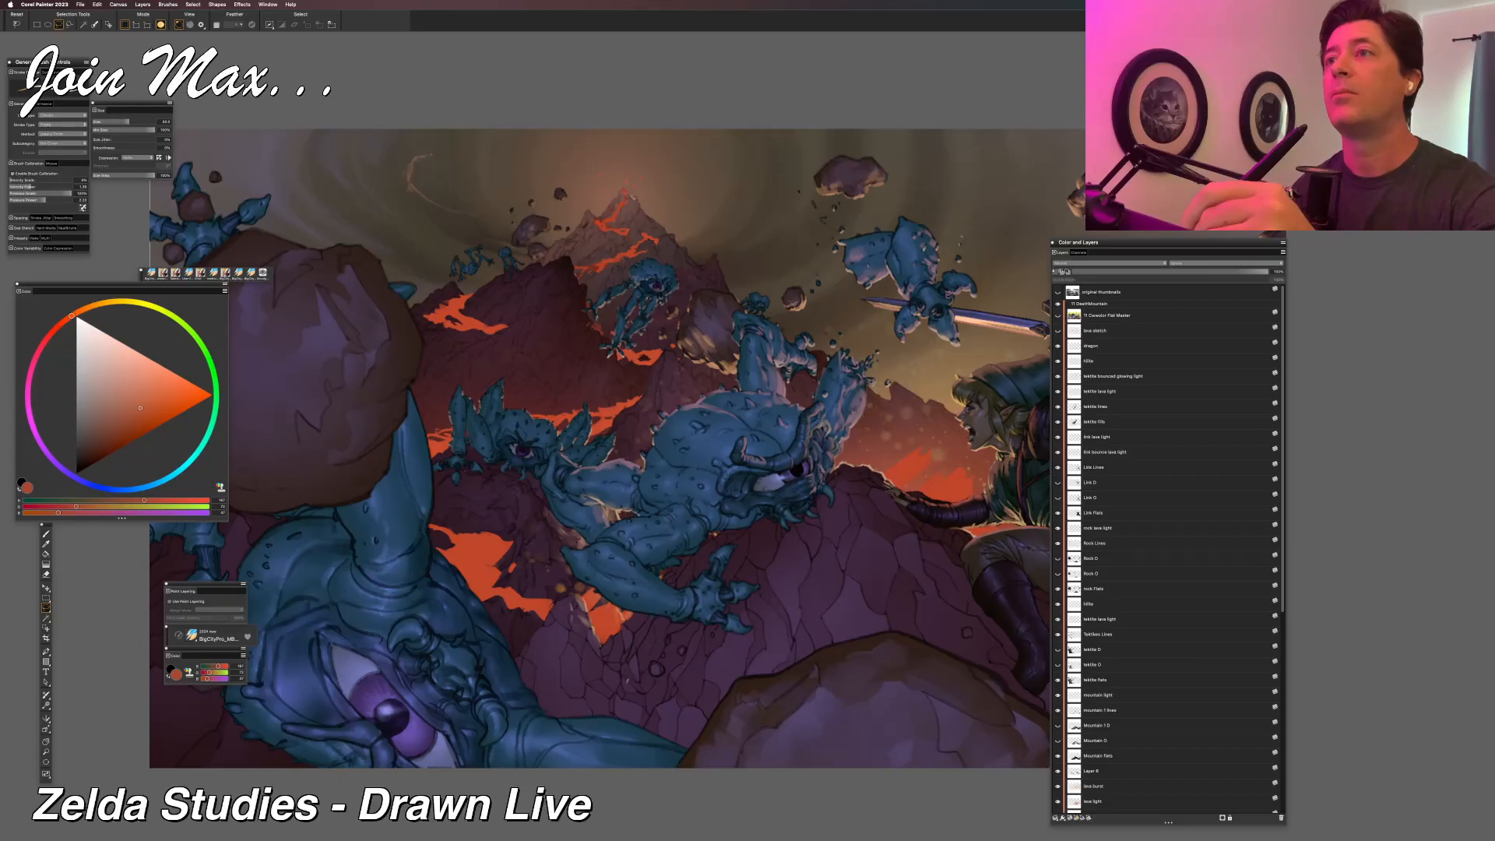
pyautogui.press('b')
pyautogui.press('l')
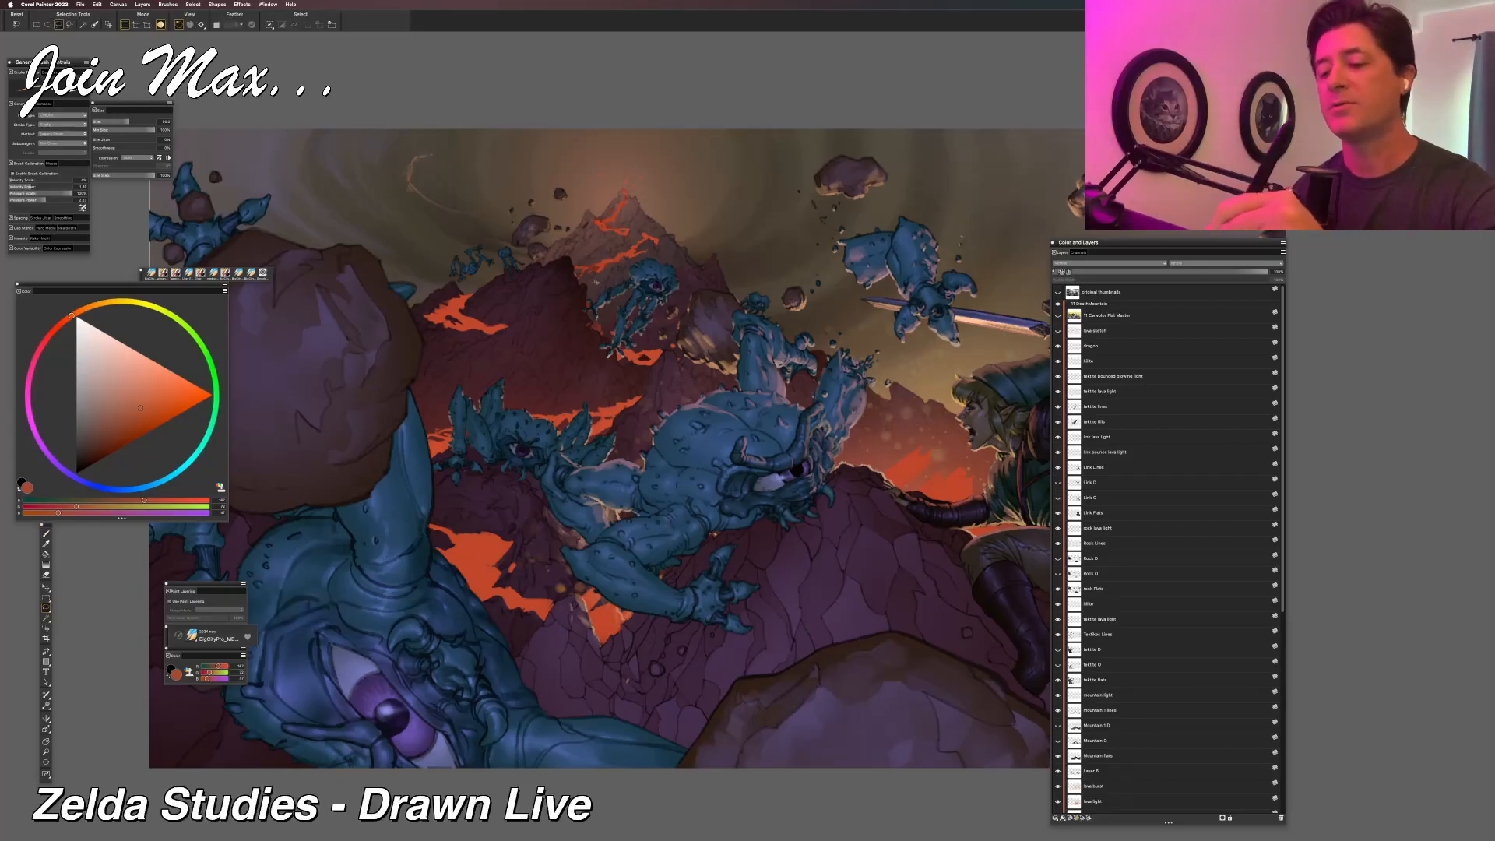
pyautogui.press('b')
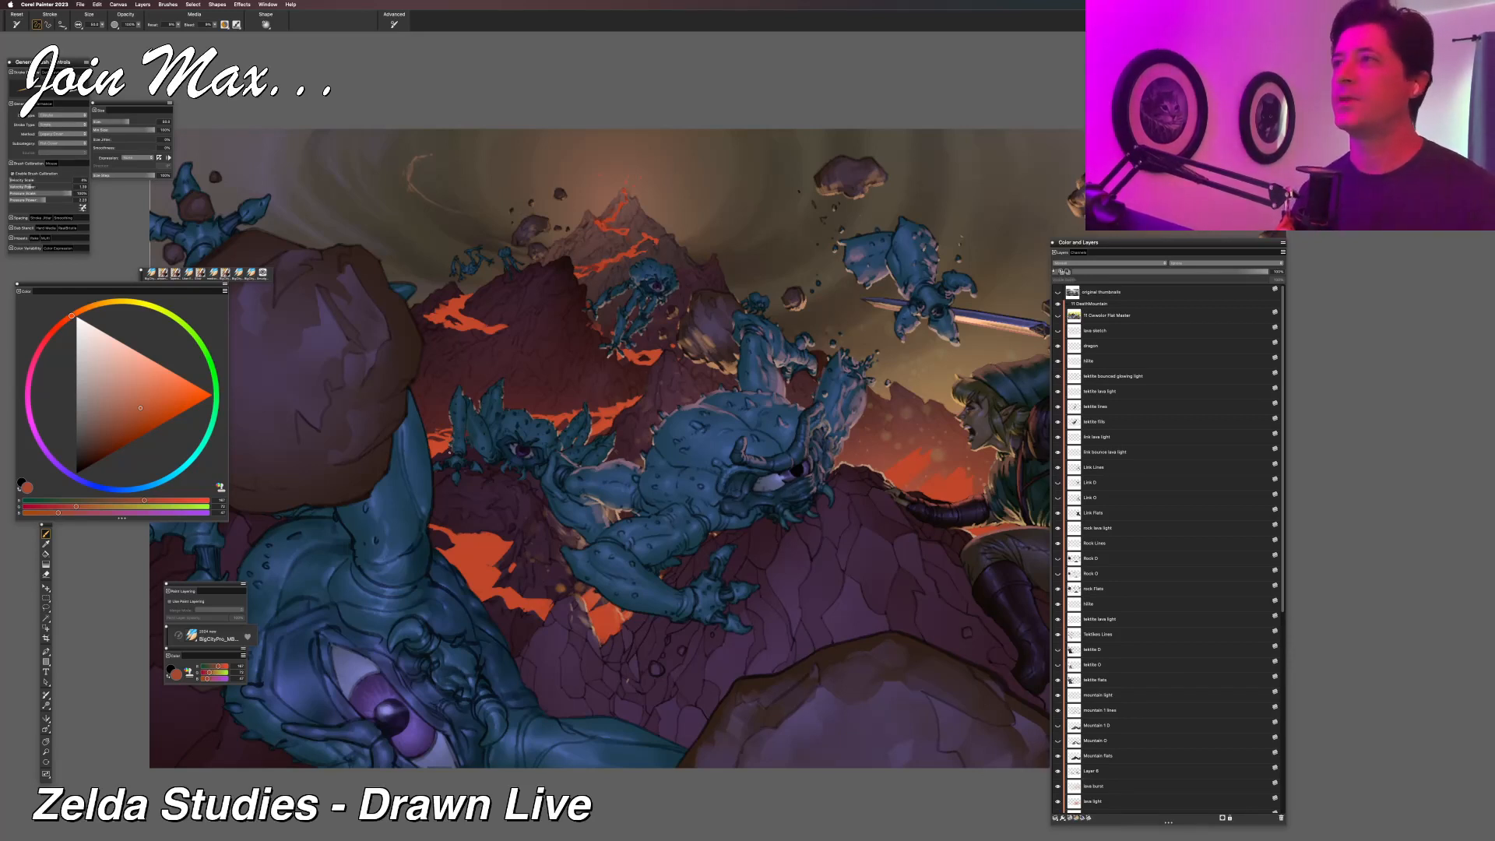
# Pick the lava light layer from the dark mountain slope, and hide and show it to judge its glow.
pyautogui.moveTo(452, 507); pyautogui.dragTo(419, 486)
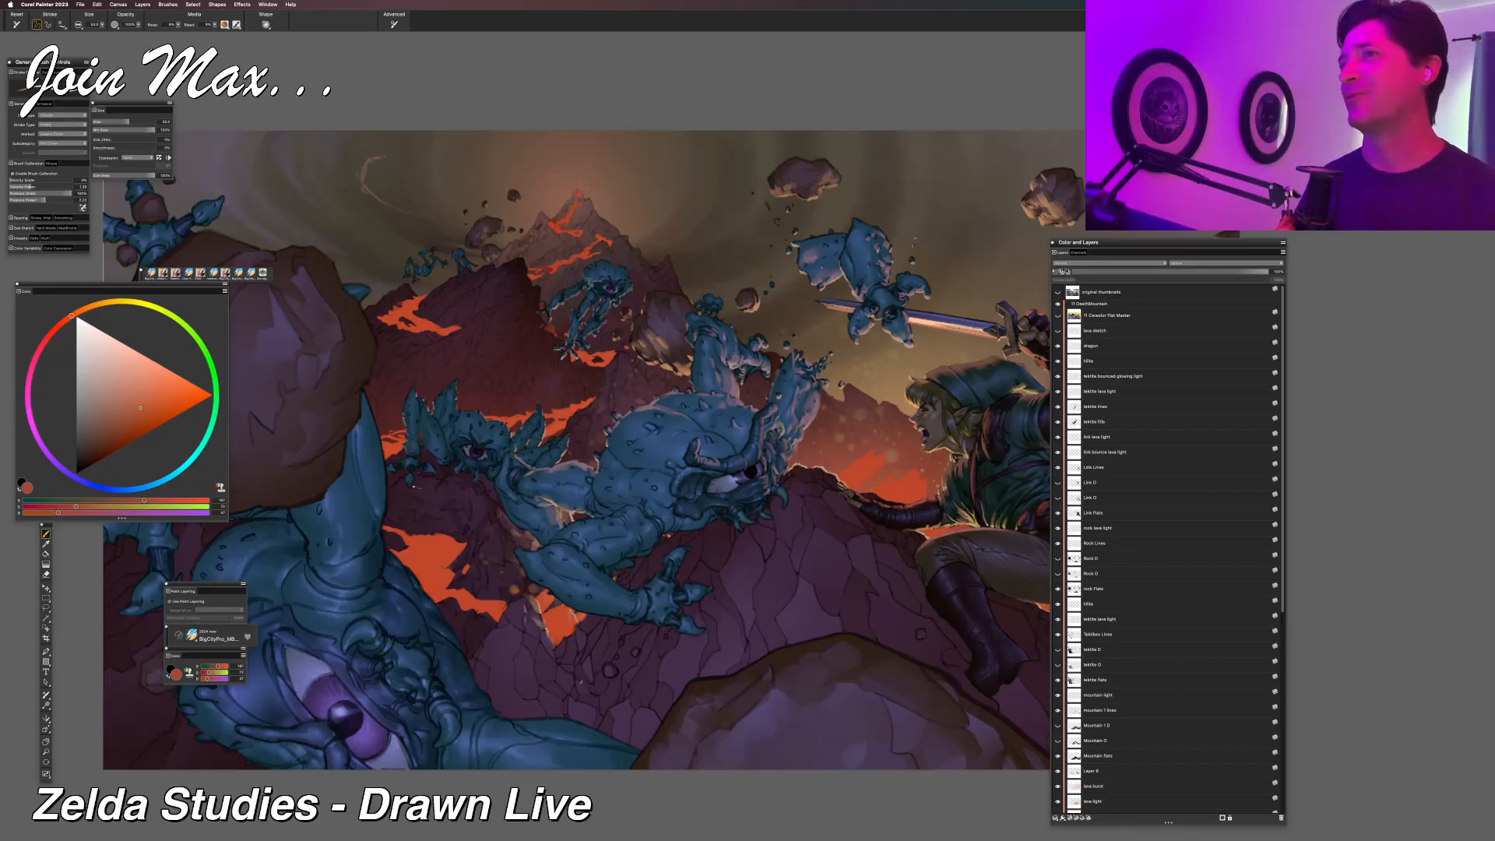
pyautogui.press('super+minus')
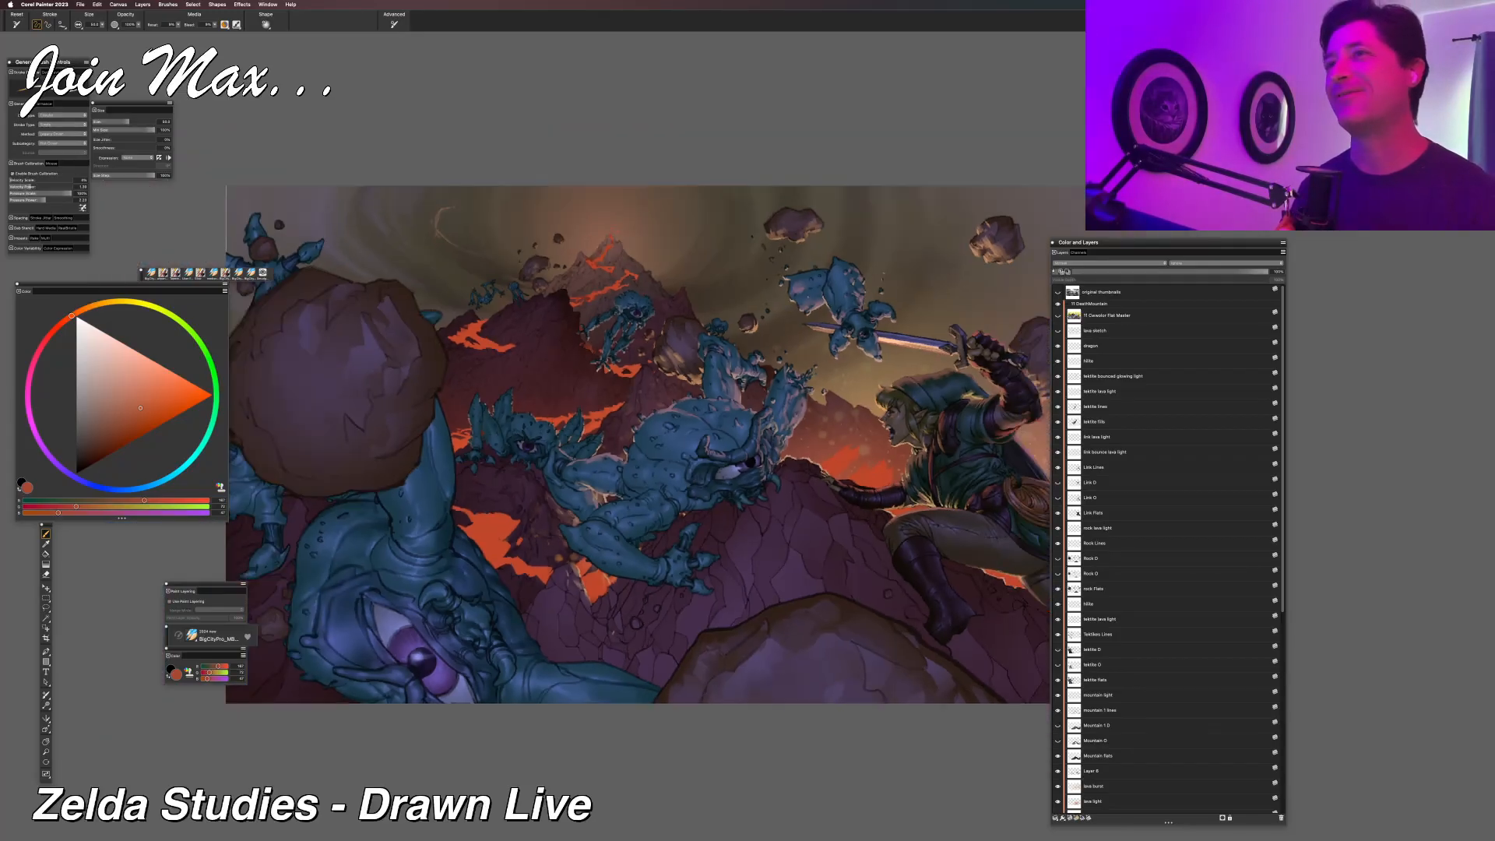
pyautogui.press('super+plus')
pyautogui.press('super+plus')
pyautogui.moveTo(597, 538); pyautogui.dragTo(618, 505)
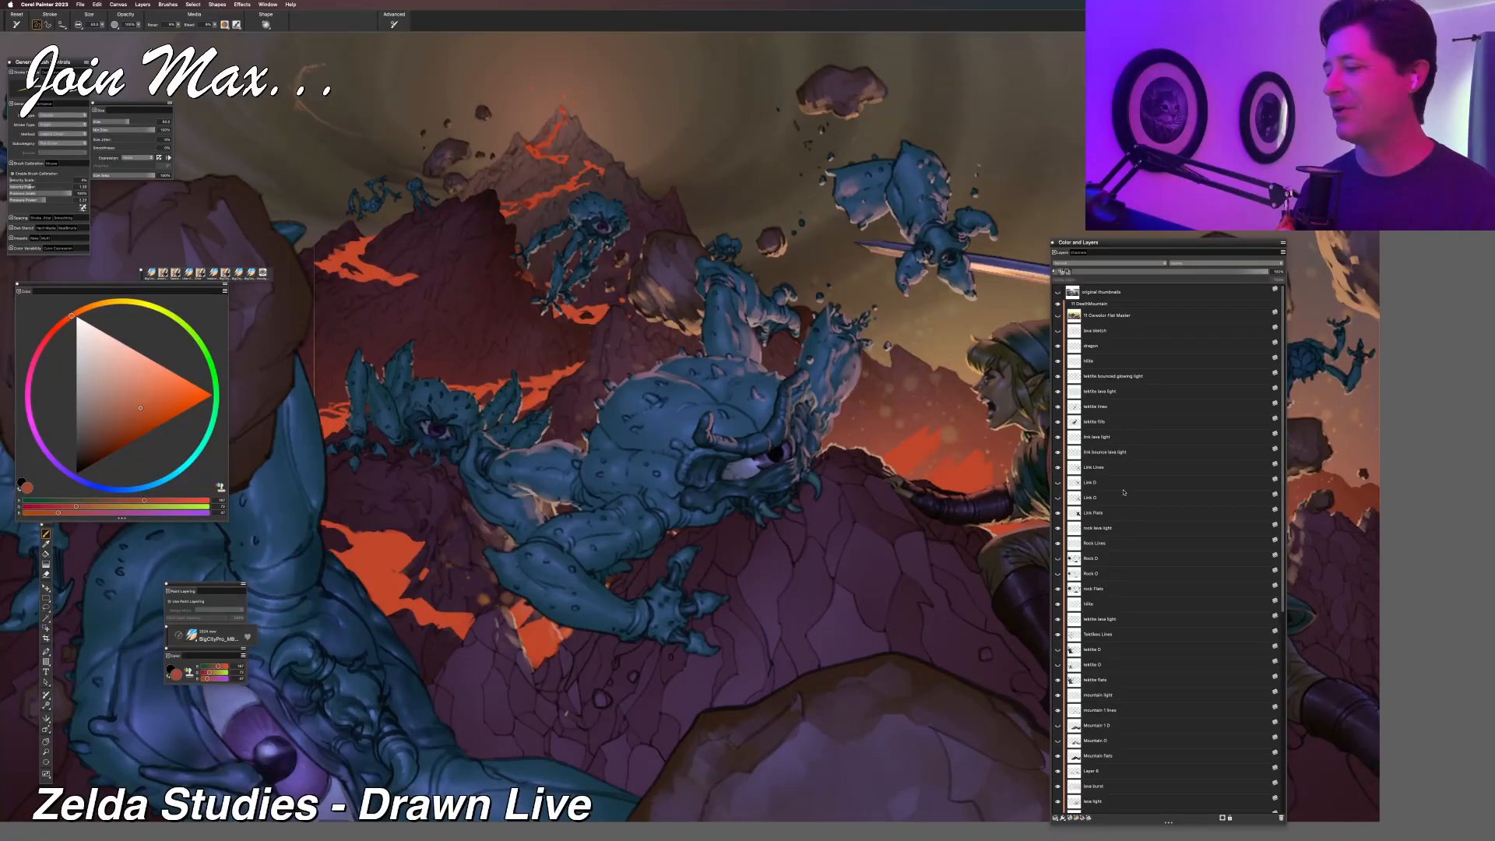
pyautogui.press('f')
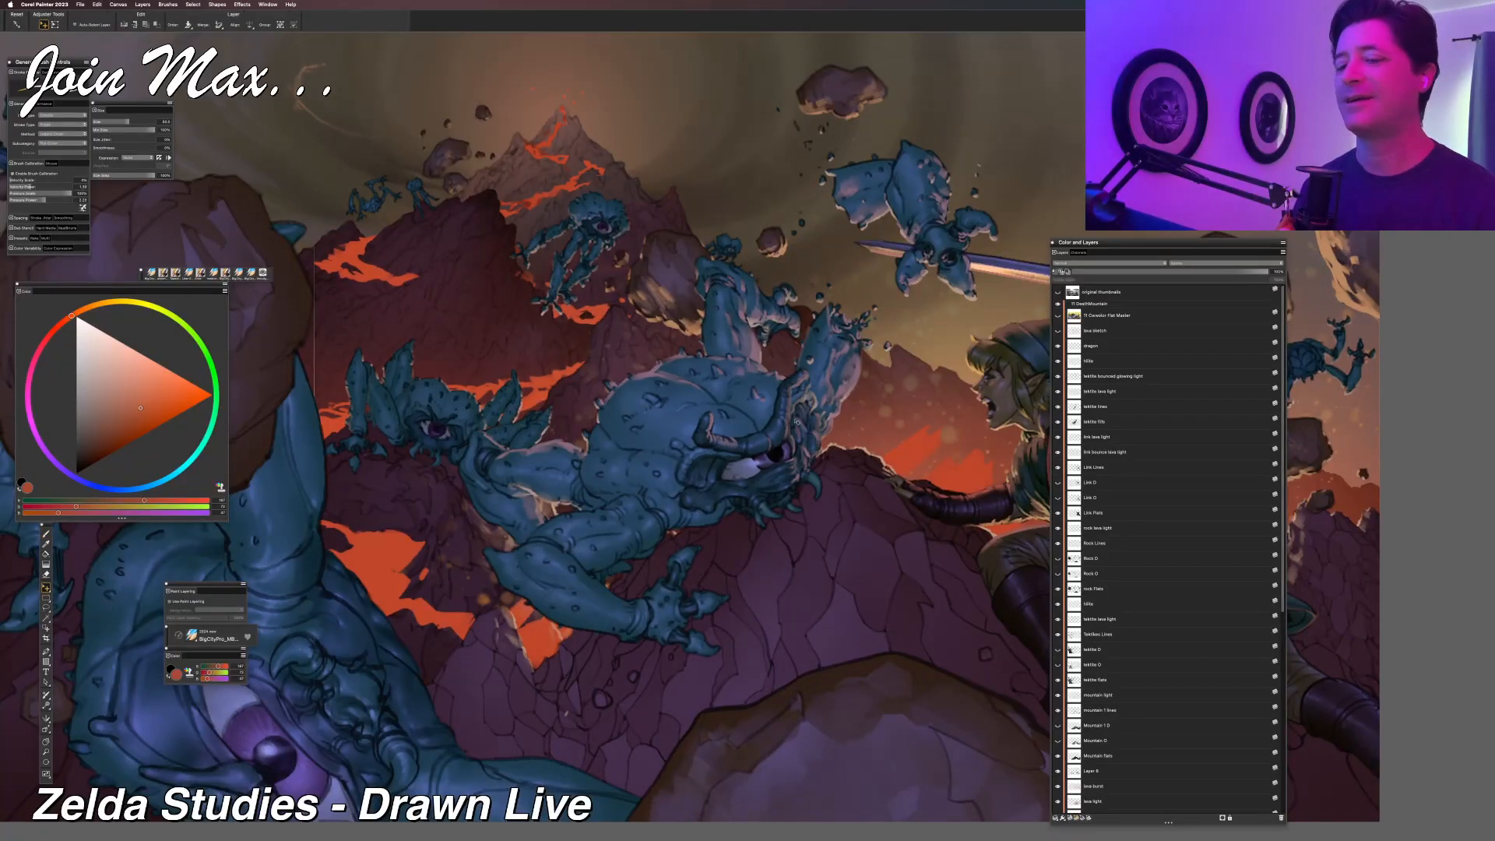
pyautogui.rightClick(356, 249)
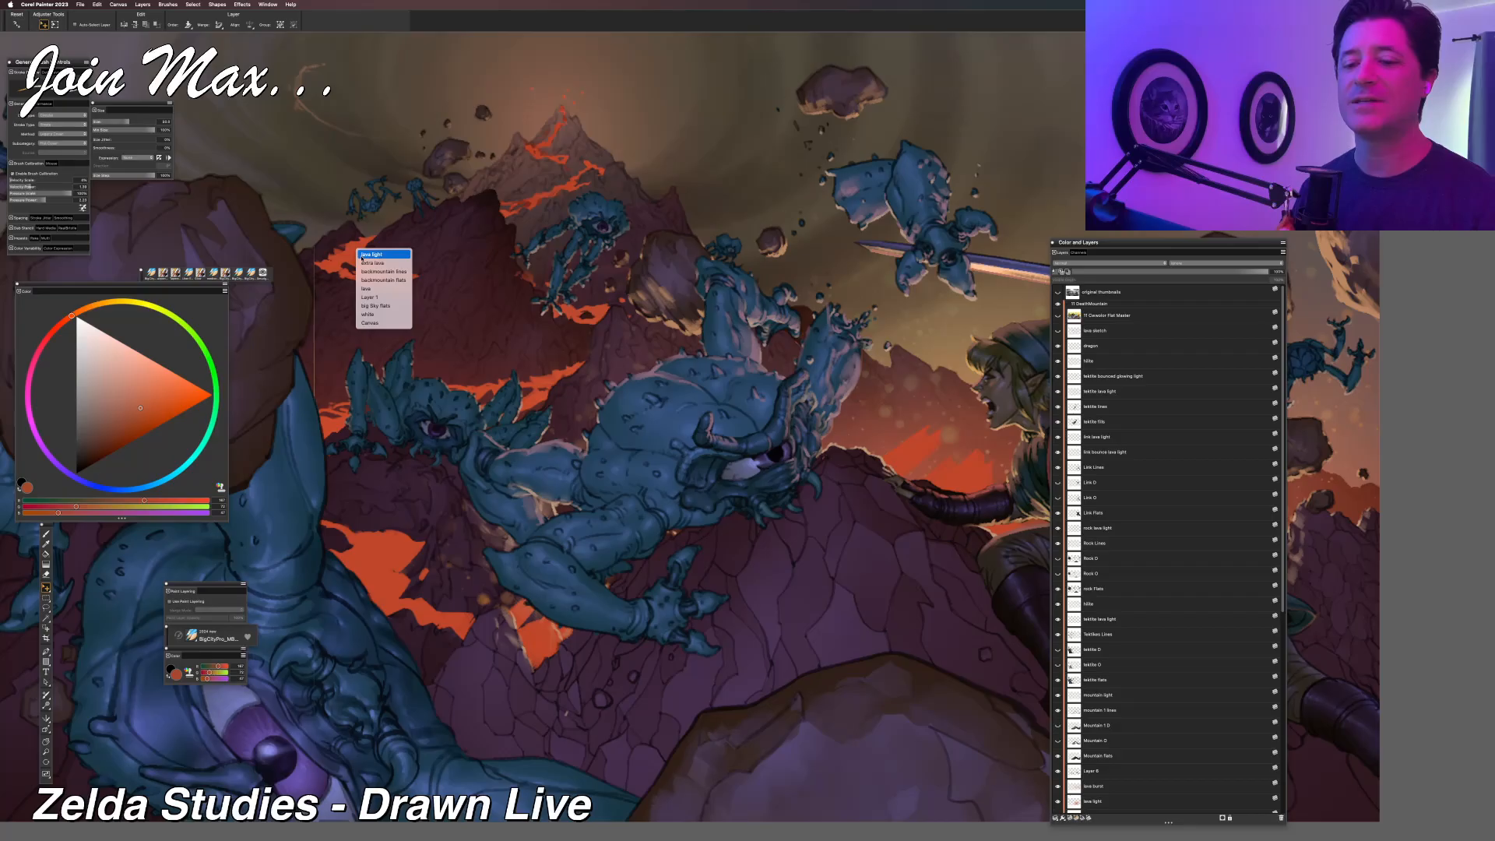
pyautogui.click(362, 257)
pyautogui.scroll(-4, 1175, 556)
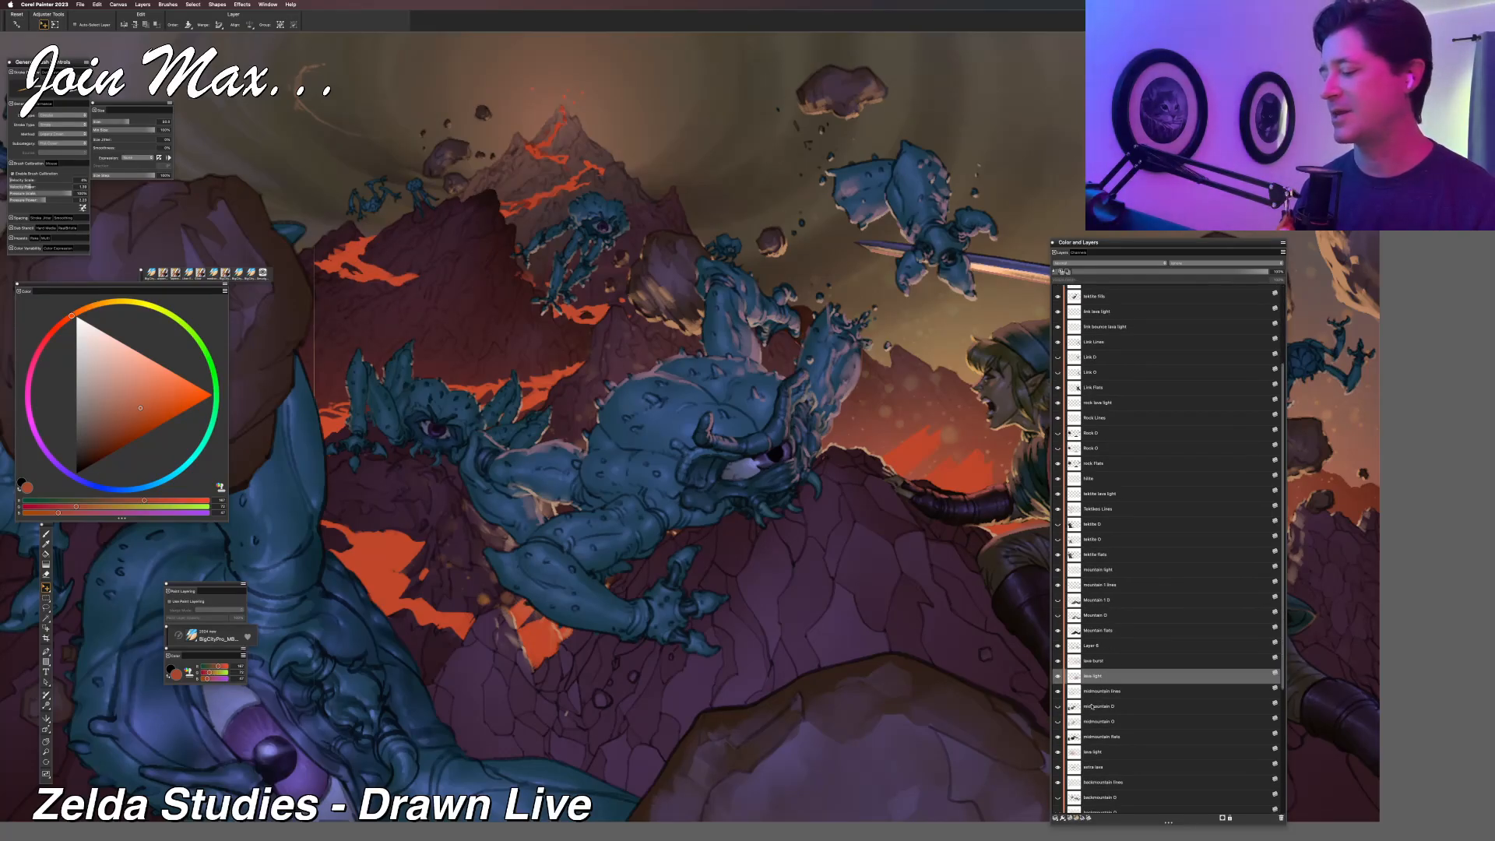
pyautogui.click(1058, 676)
pyautogui.click(1059, 676)
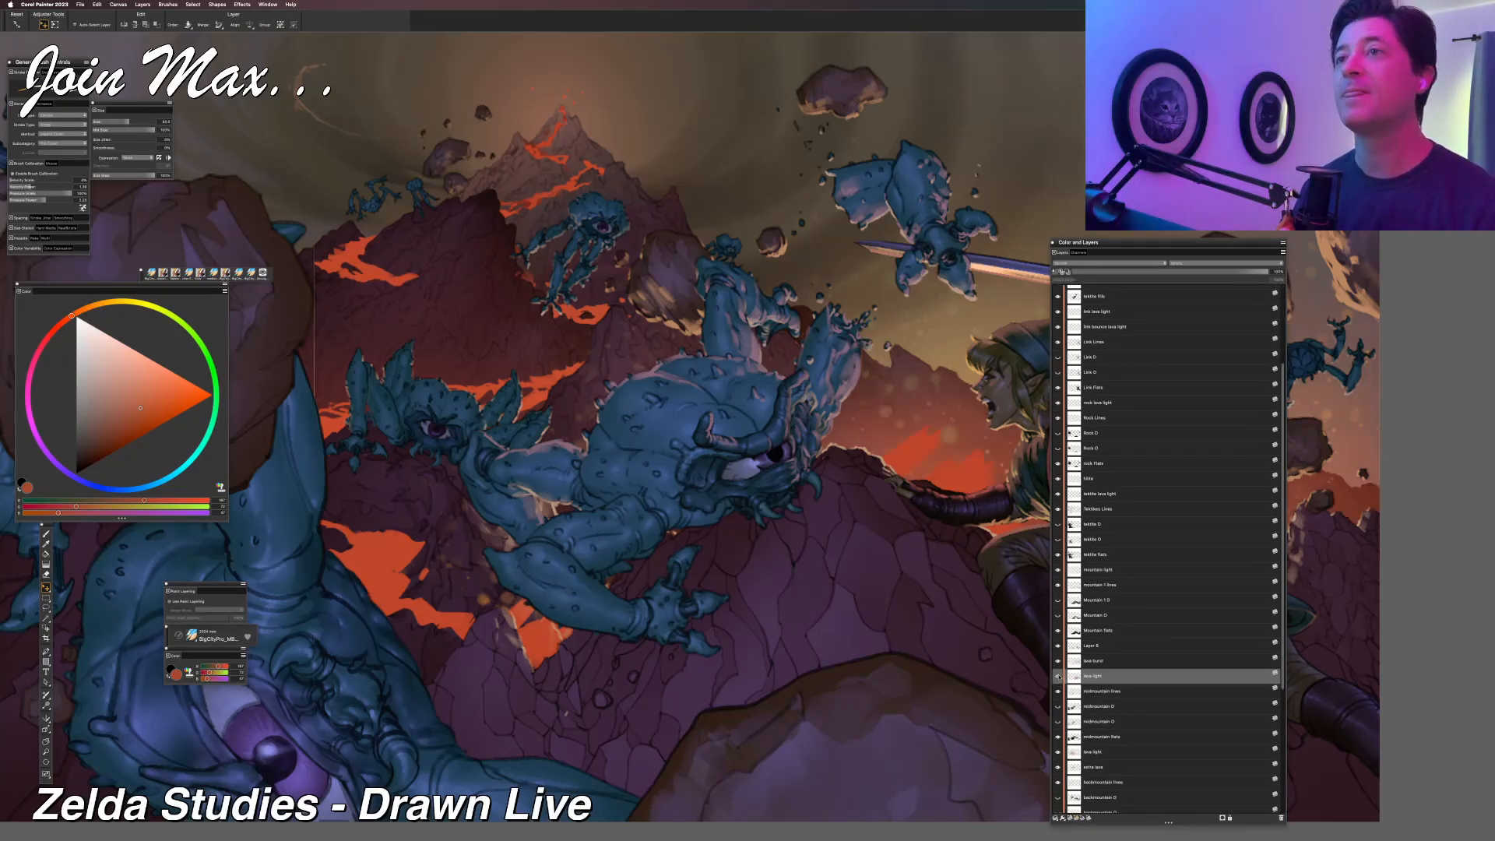
# Toggle the visibility of the layer just above lava light and of the lower lava light layer to compare their effects.
pyautogui.click(1059, 661)
pyautogui.click(1059, 661)
pyautogui.click(1059, 661)
pyautogui.click(1059, 661)
pyautogui.scroll(-3, 1138, 681)
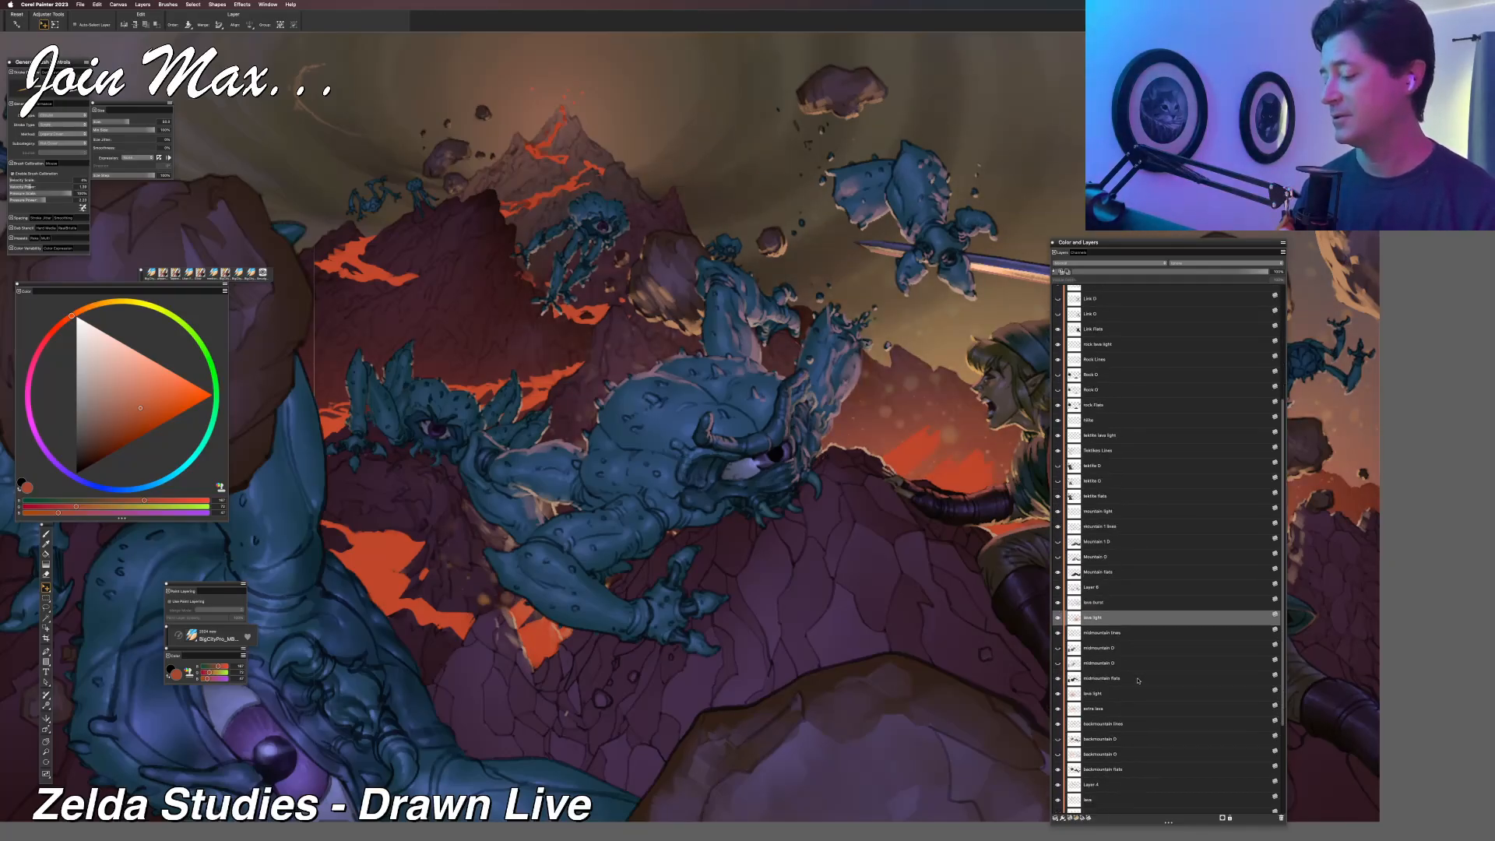
pyautogui.click(1059, 693)
pyautogui.click(1059, 693)
# Make the extra lava layer active, and hide and show it to check its flows on the mountain slopes.
pyautogui.click(1072, 710)
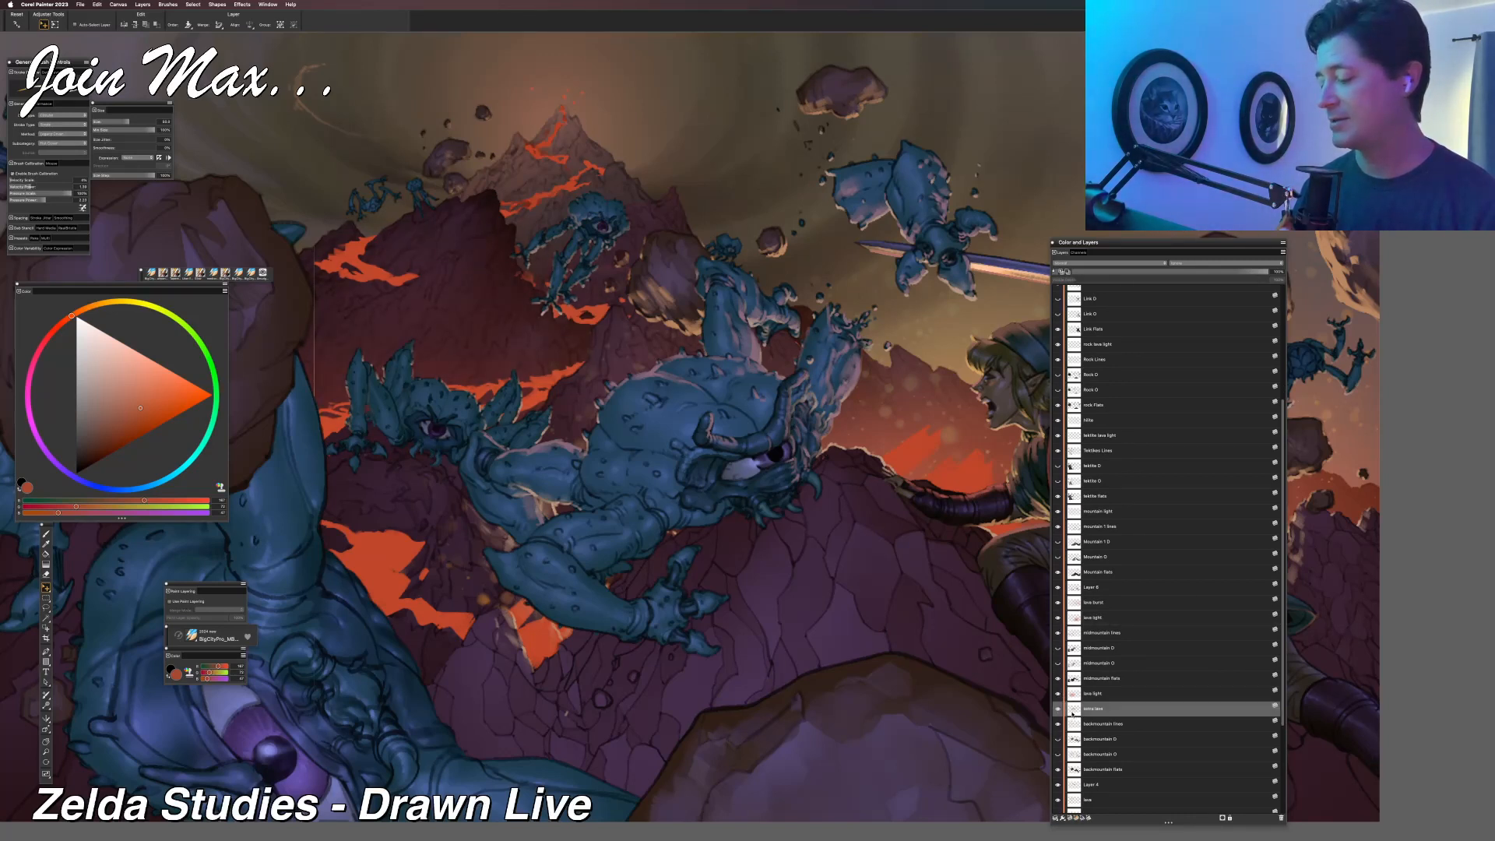
pyautogui.click(1058, 709)
pyautogui.click(1058, 710)
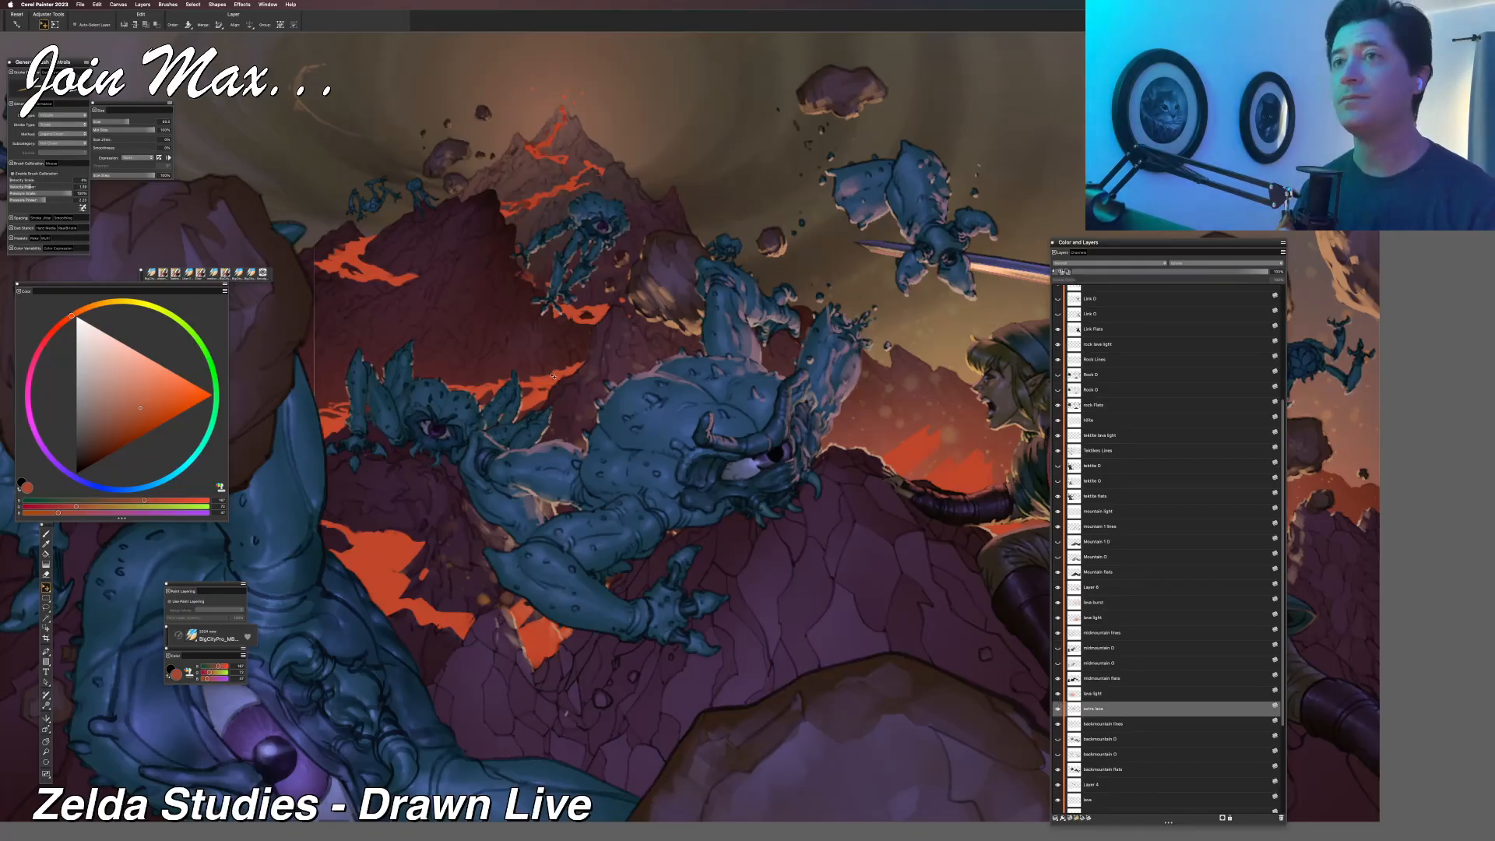
pyautogui.moveTo(539, 351); pyautogui.dragTo(623, 421)
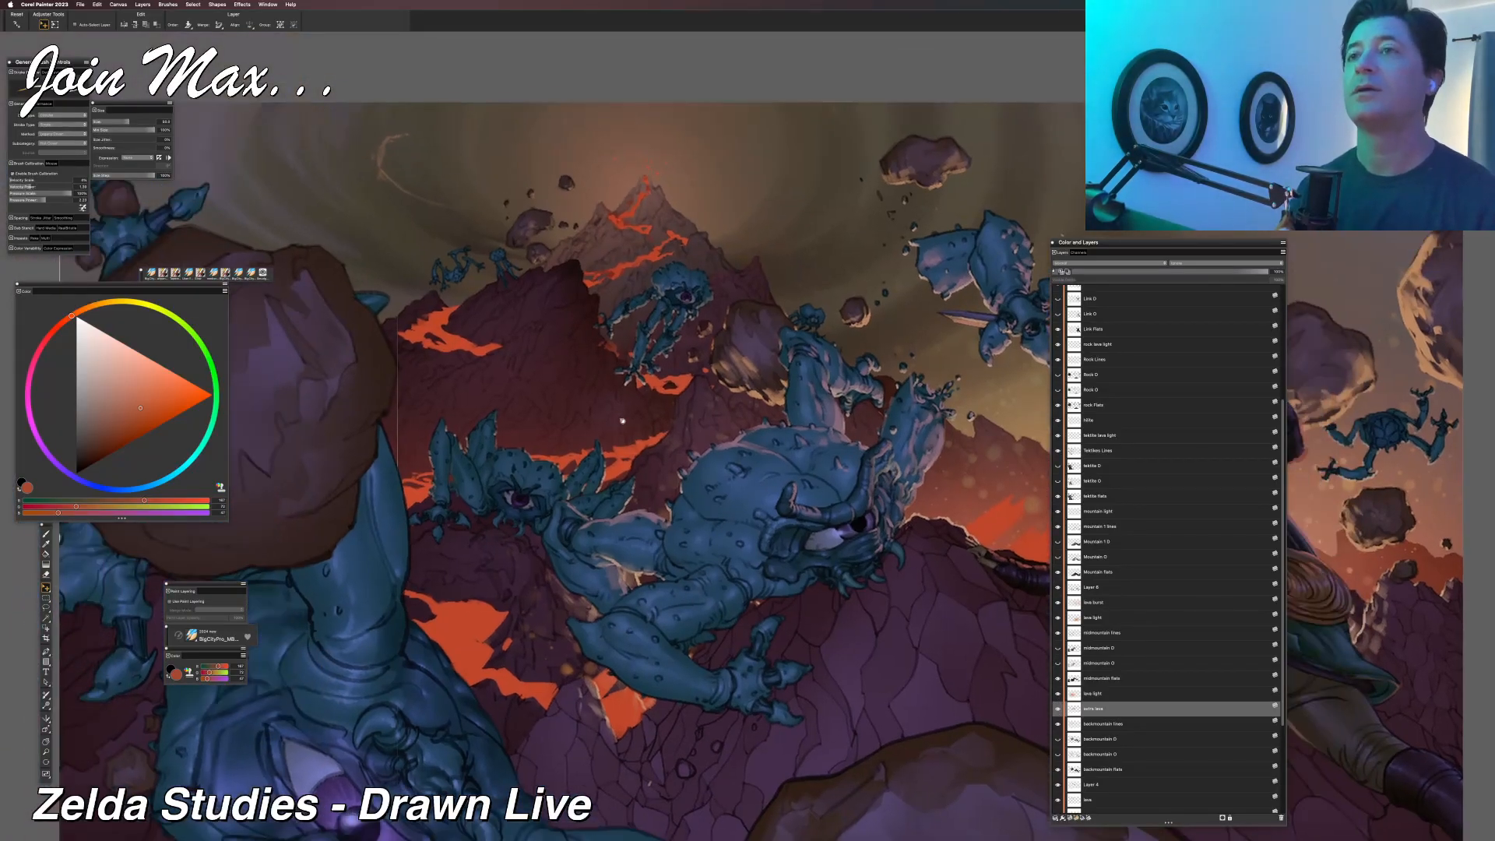
# Touch up the lava flow on the dark mountain's left slope, alternating between lasso selections and the brush.
pyautogui.press('r')
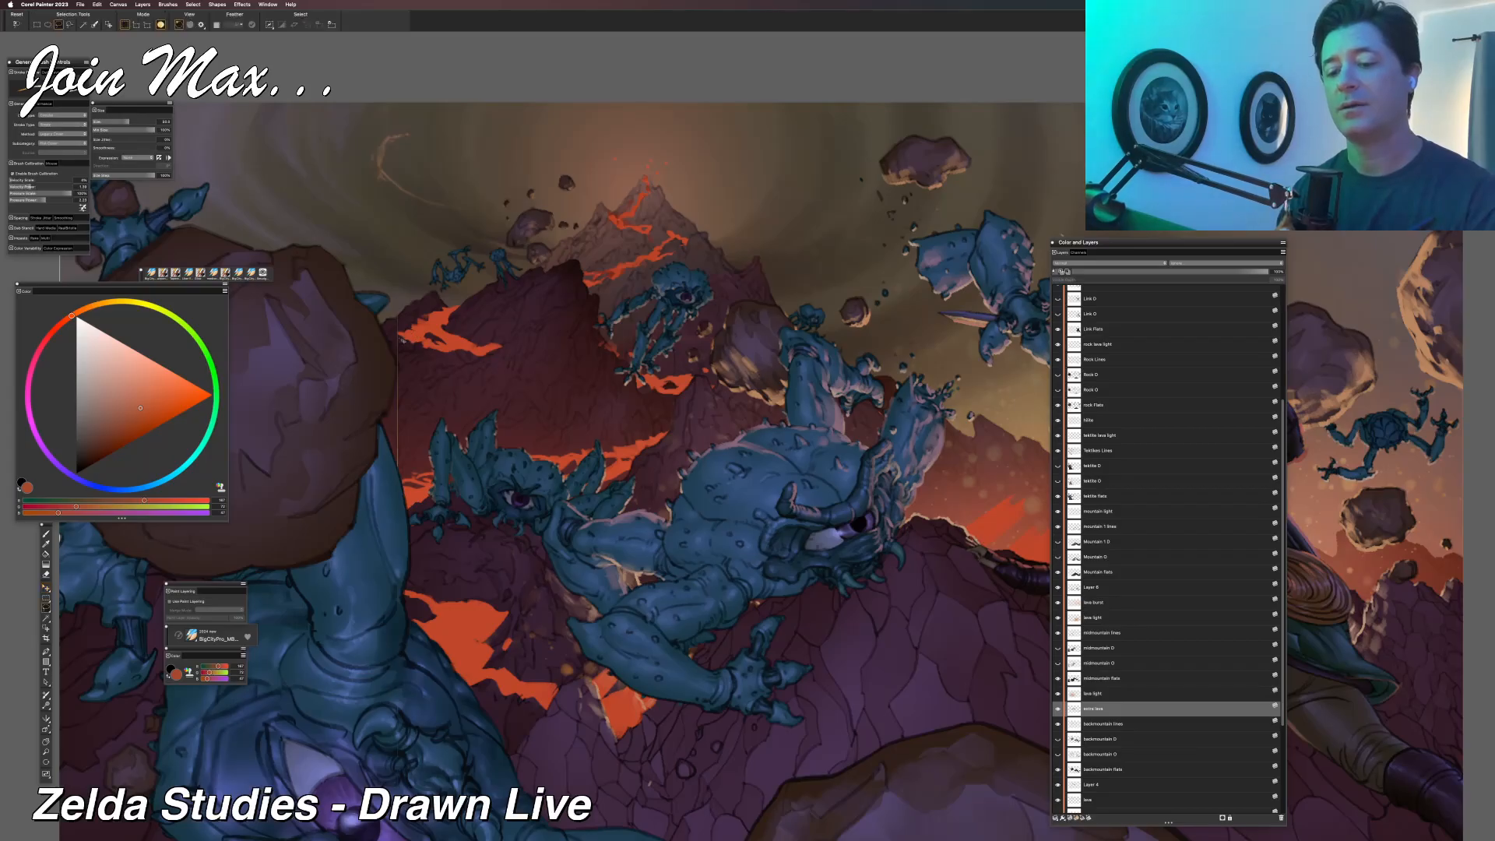
pyautogui.moveTo(422, 364); pyautogui.dragTo(399, 340)
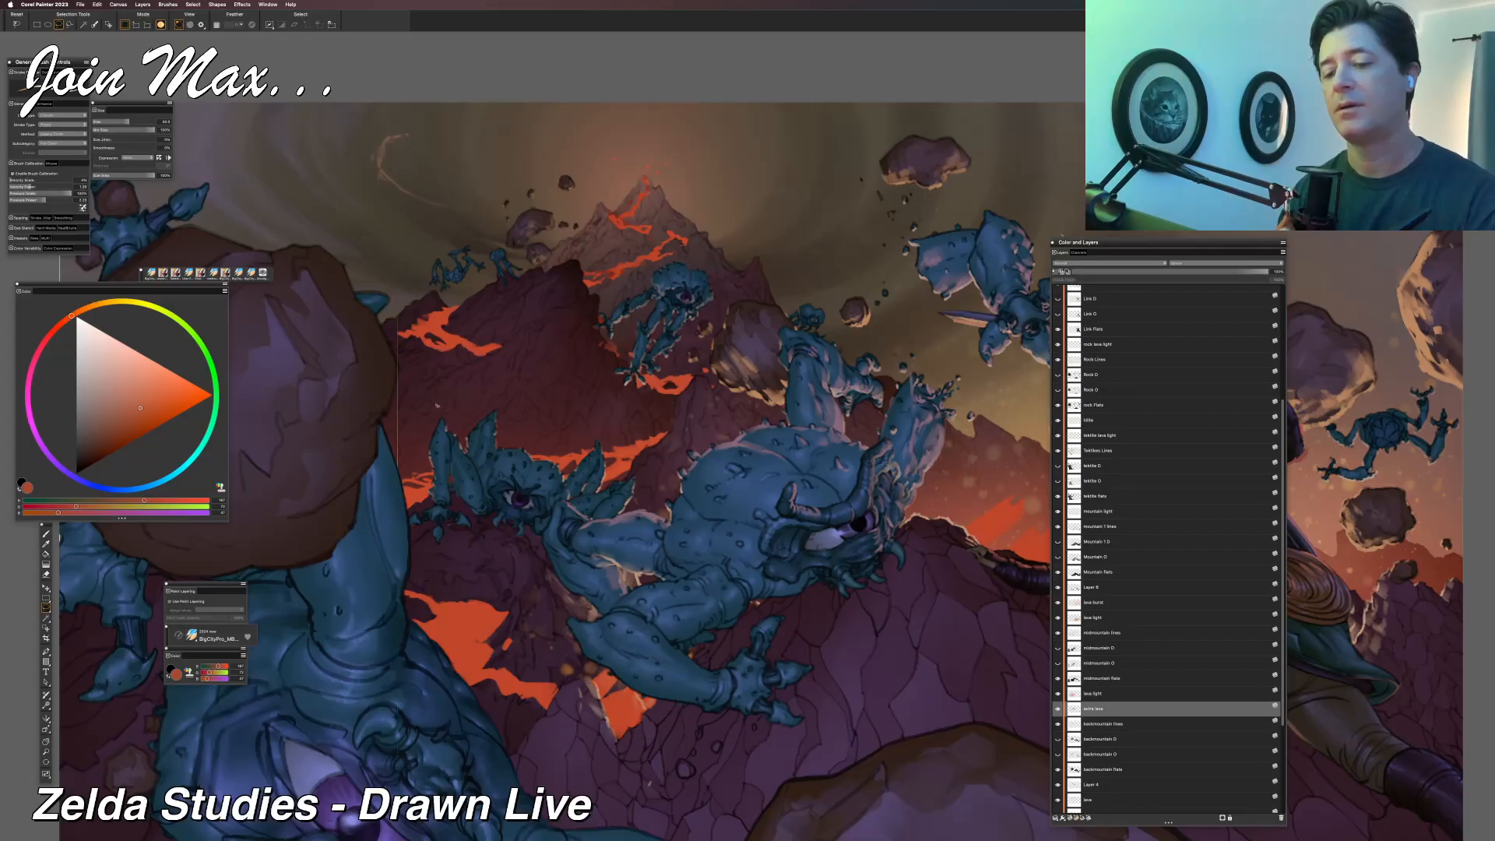
pyautogui.press('b')
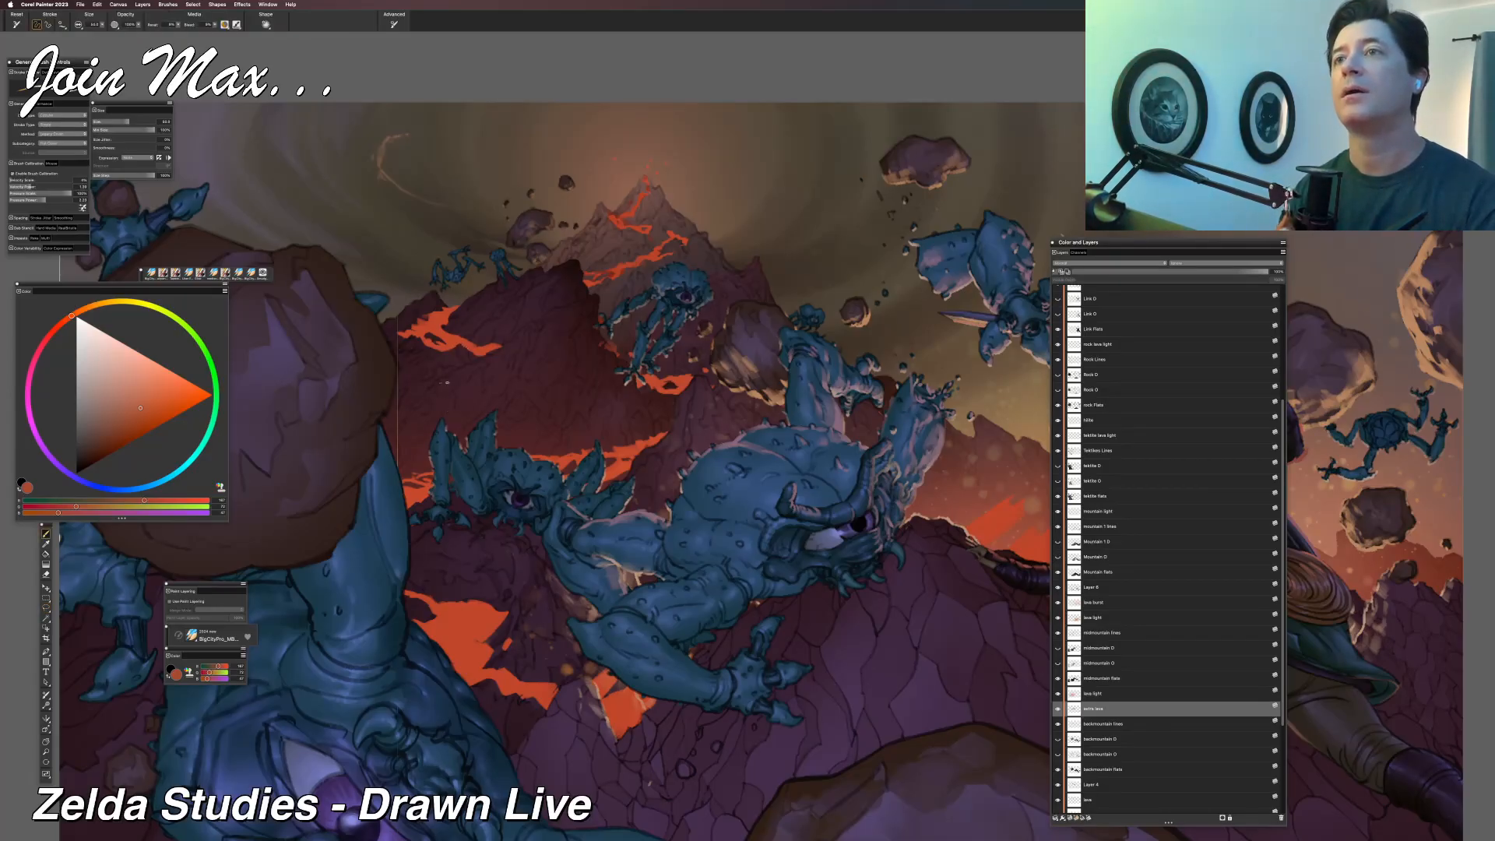
pyautogui.press('l')
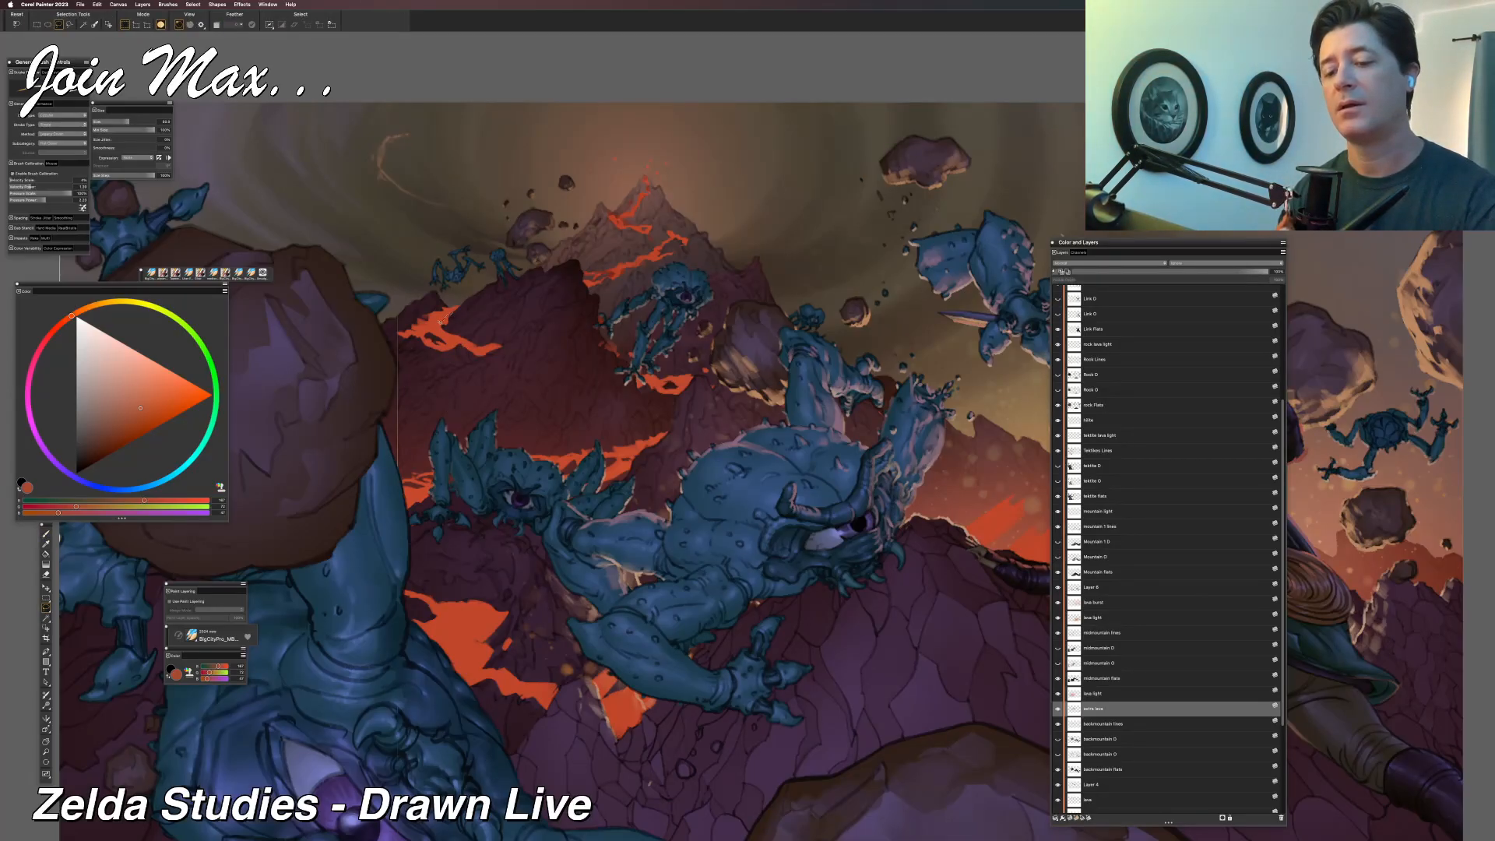
pyautogui.press('b')
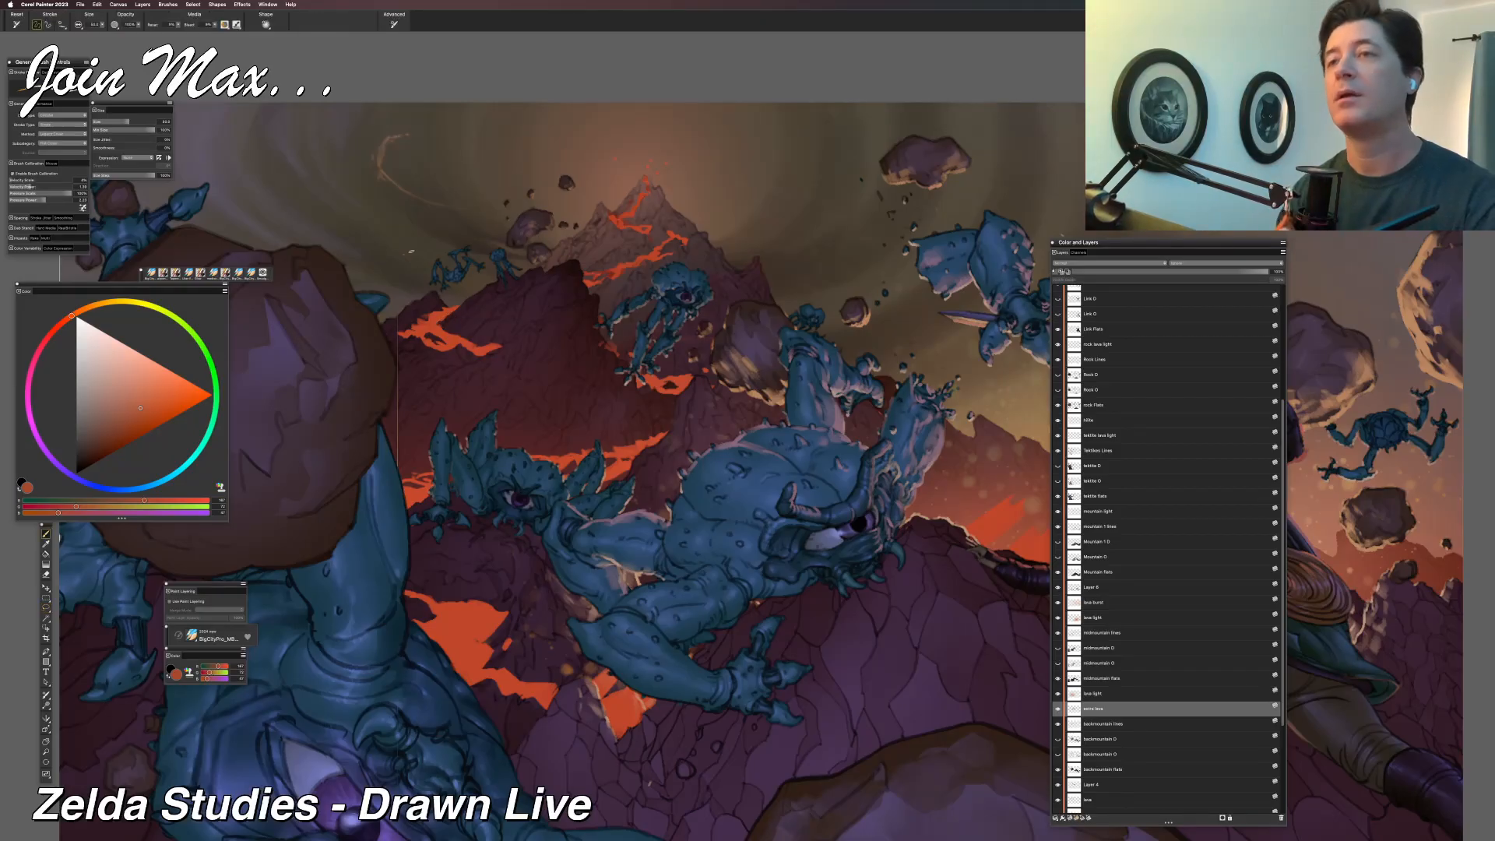
pyautogui.press('l')
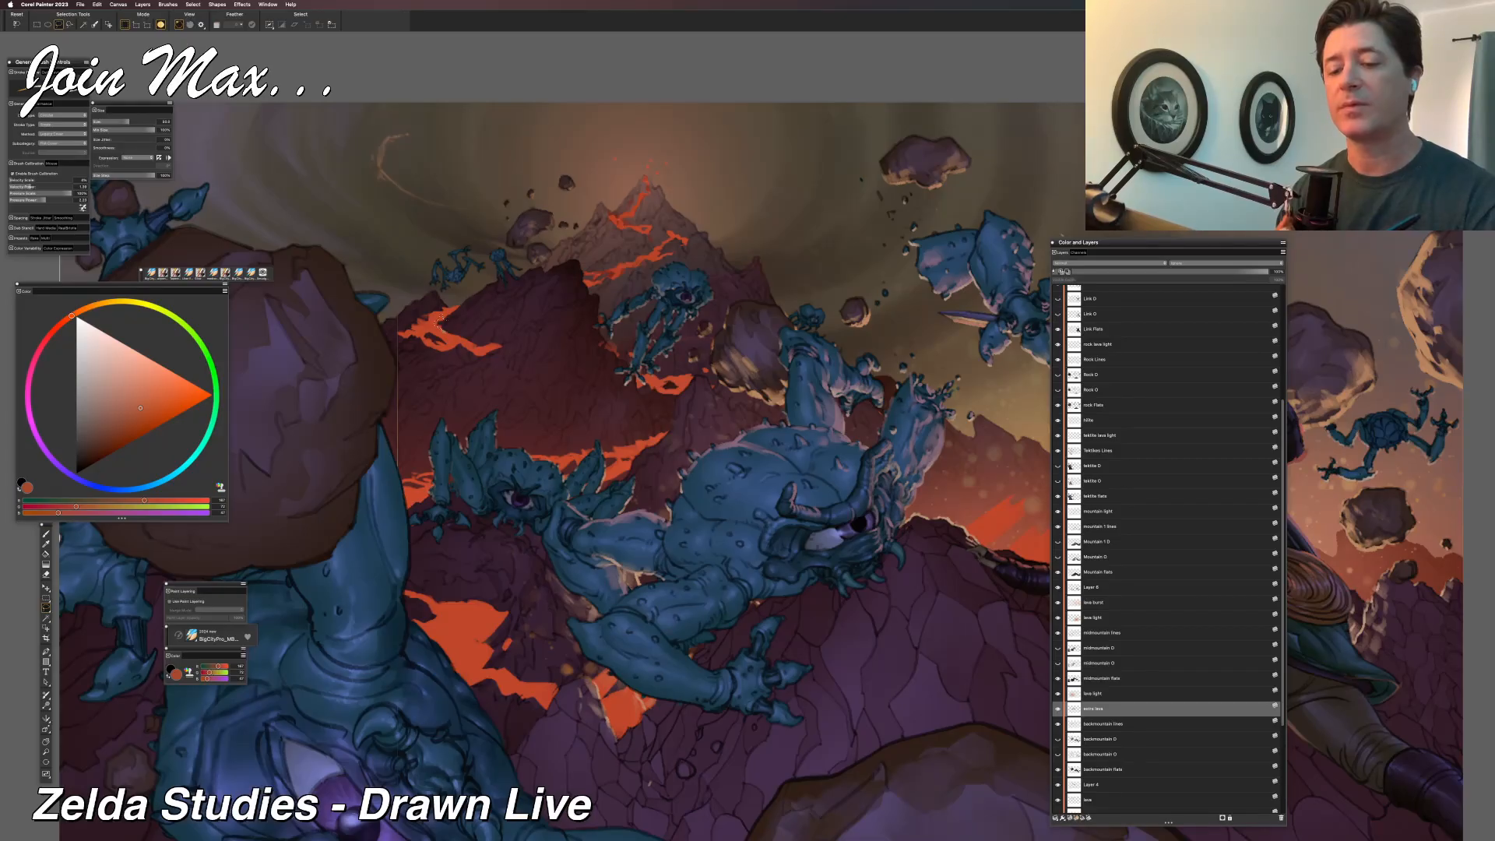
pyautogui.press('b')
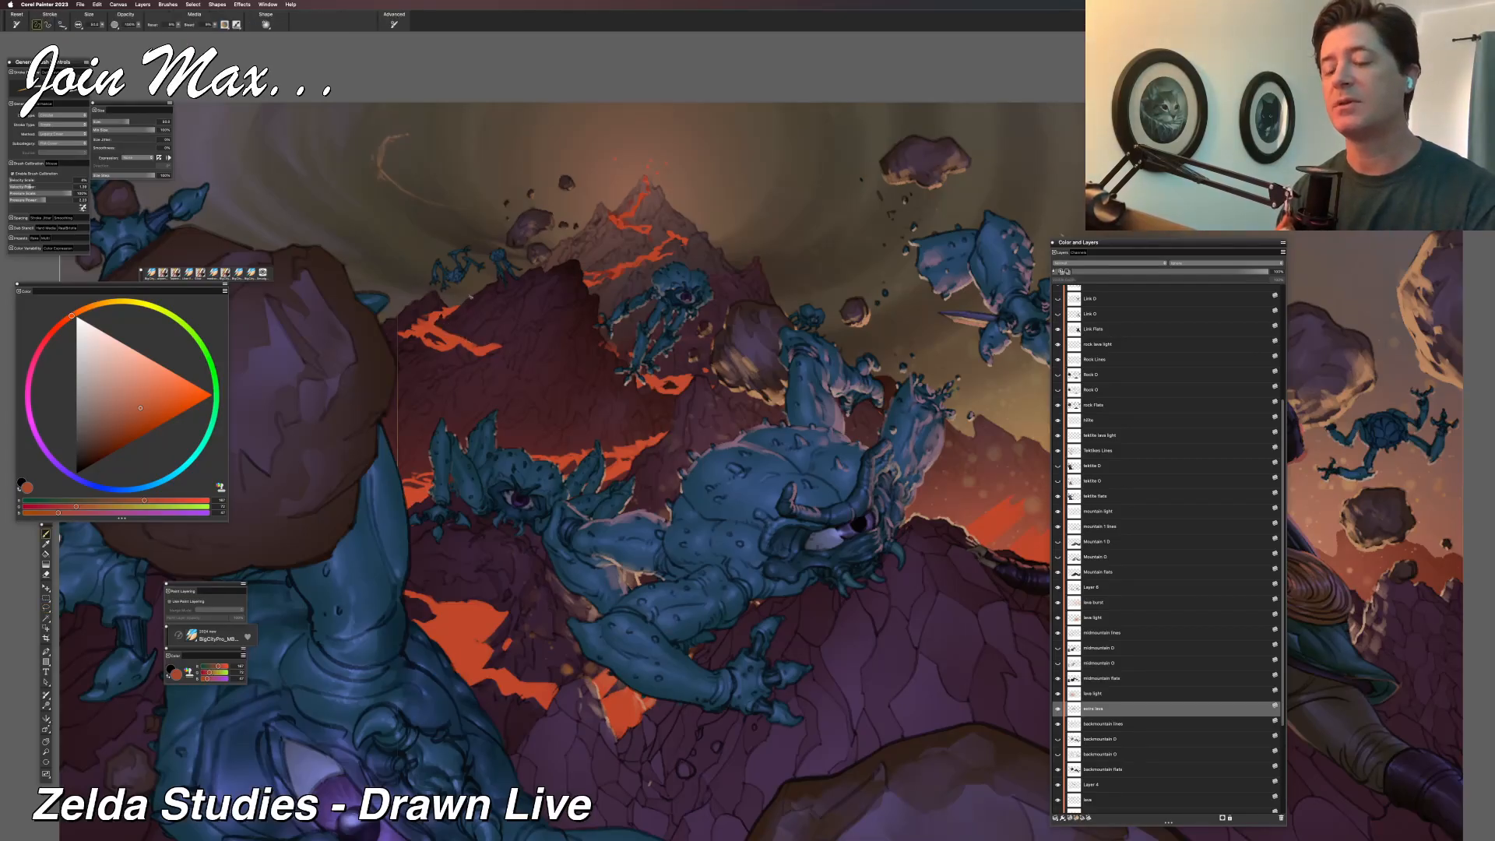
pyautogui.press('l')
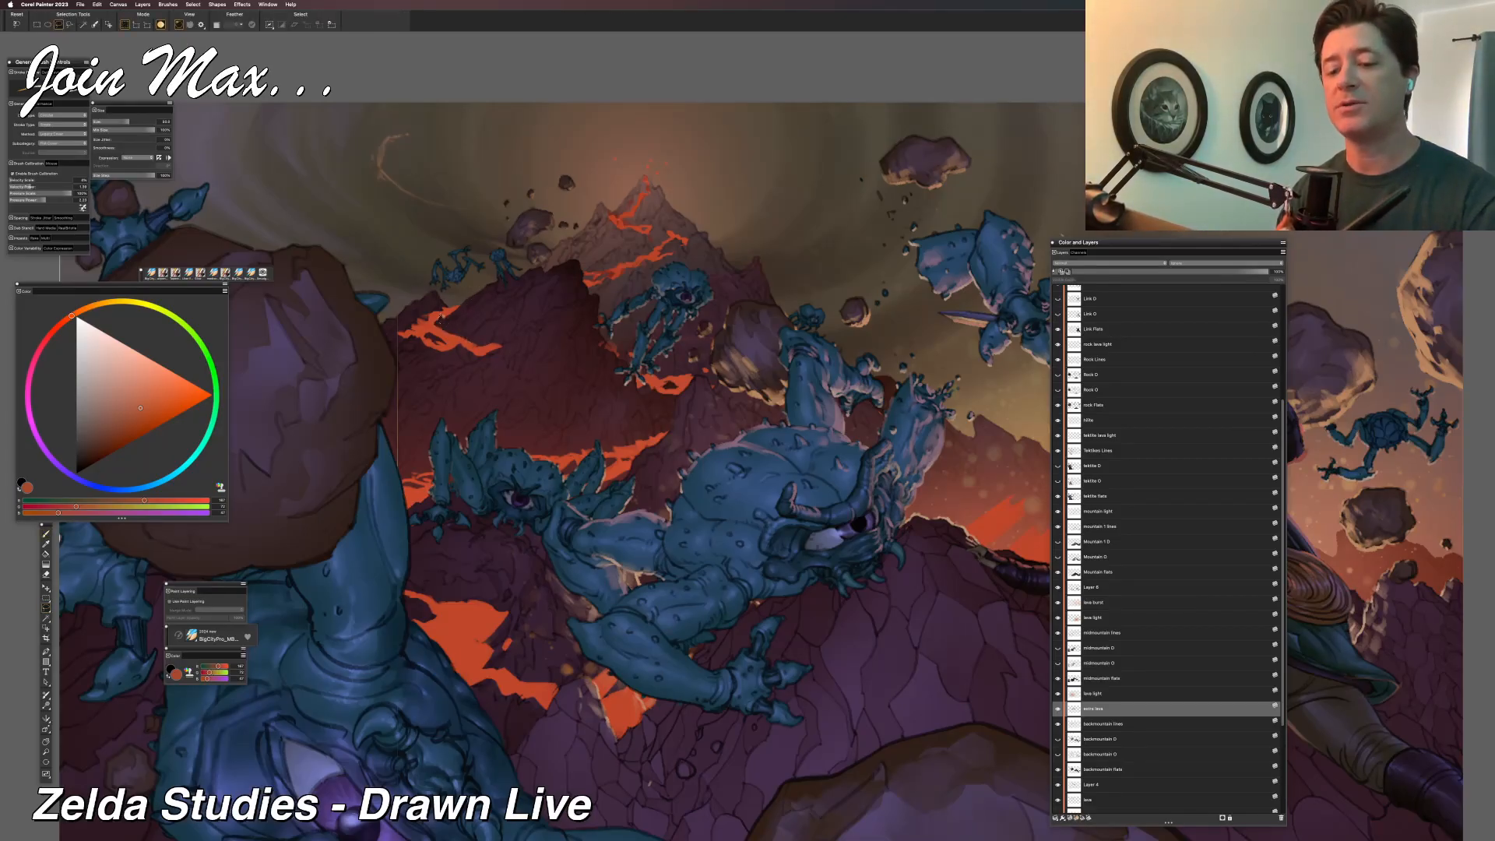
pyautogui.press('b')
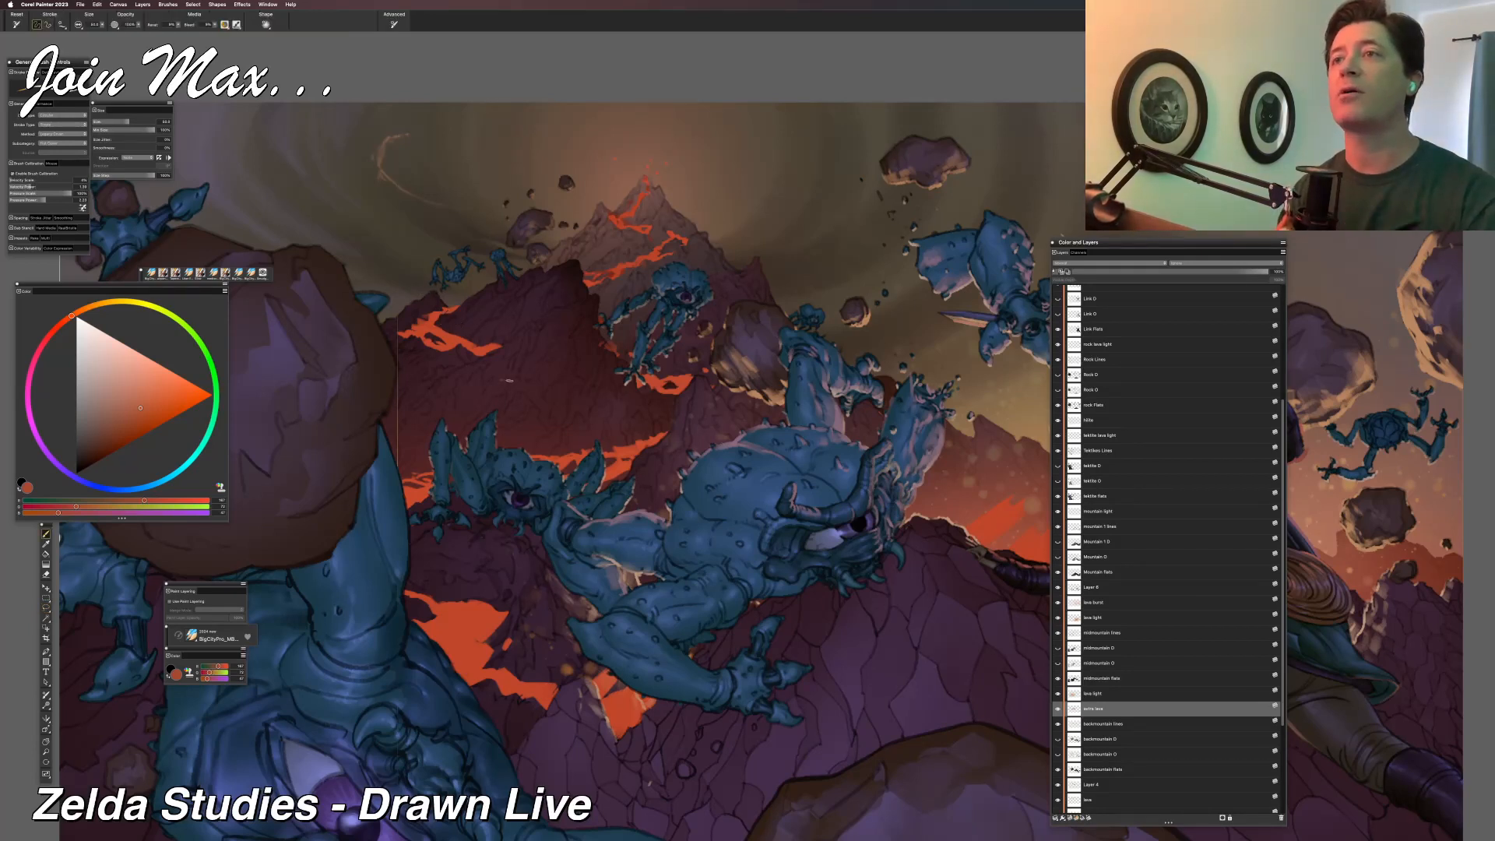
pyautogui.press('l')
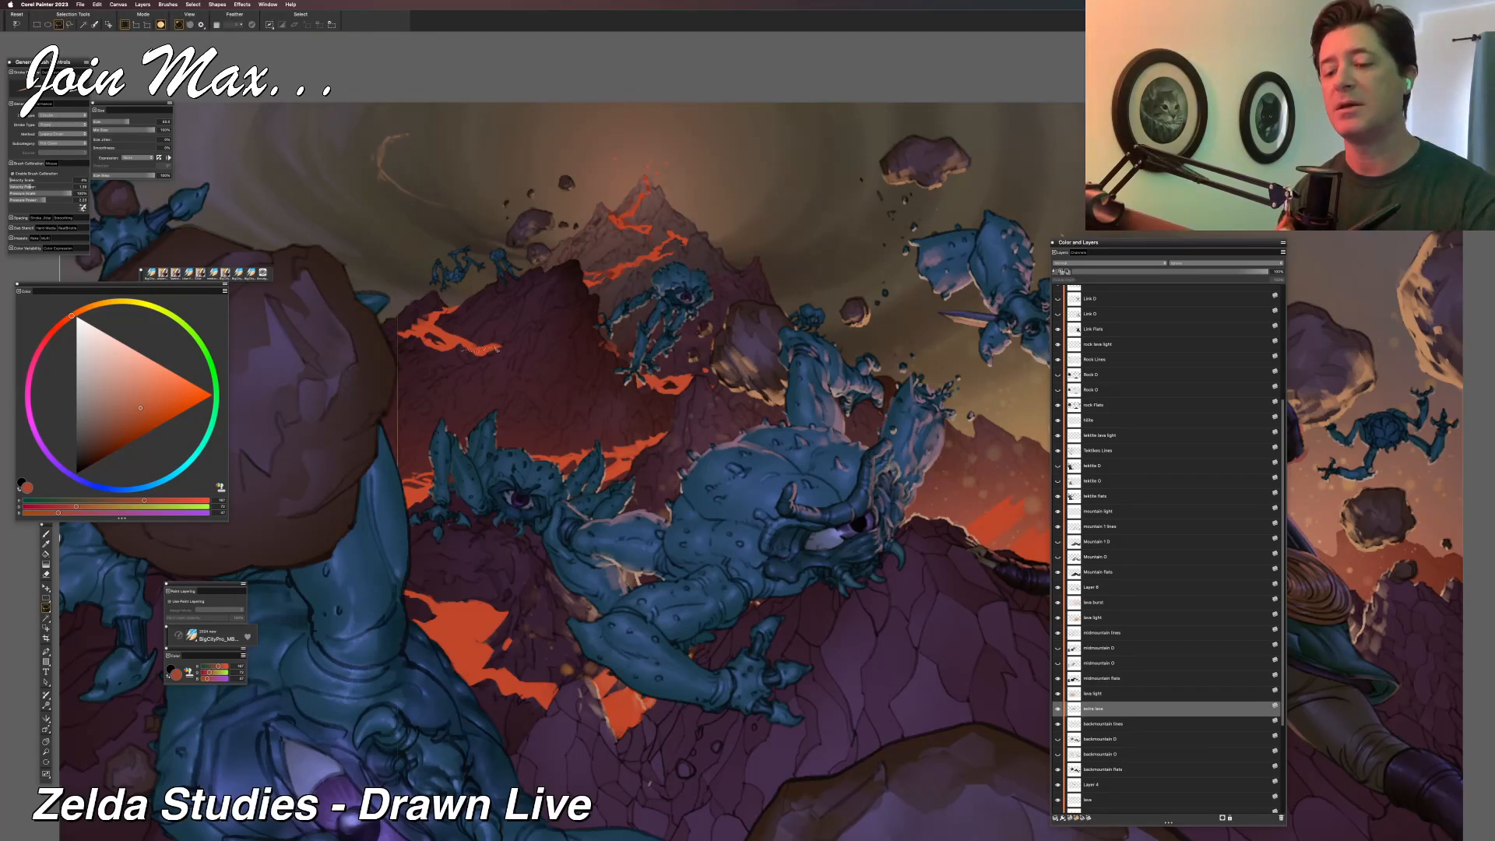
pyautogui.press('b')
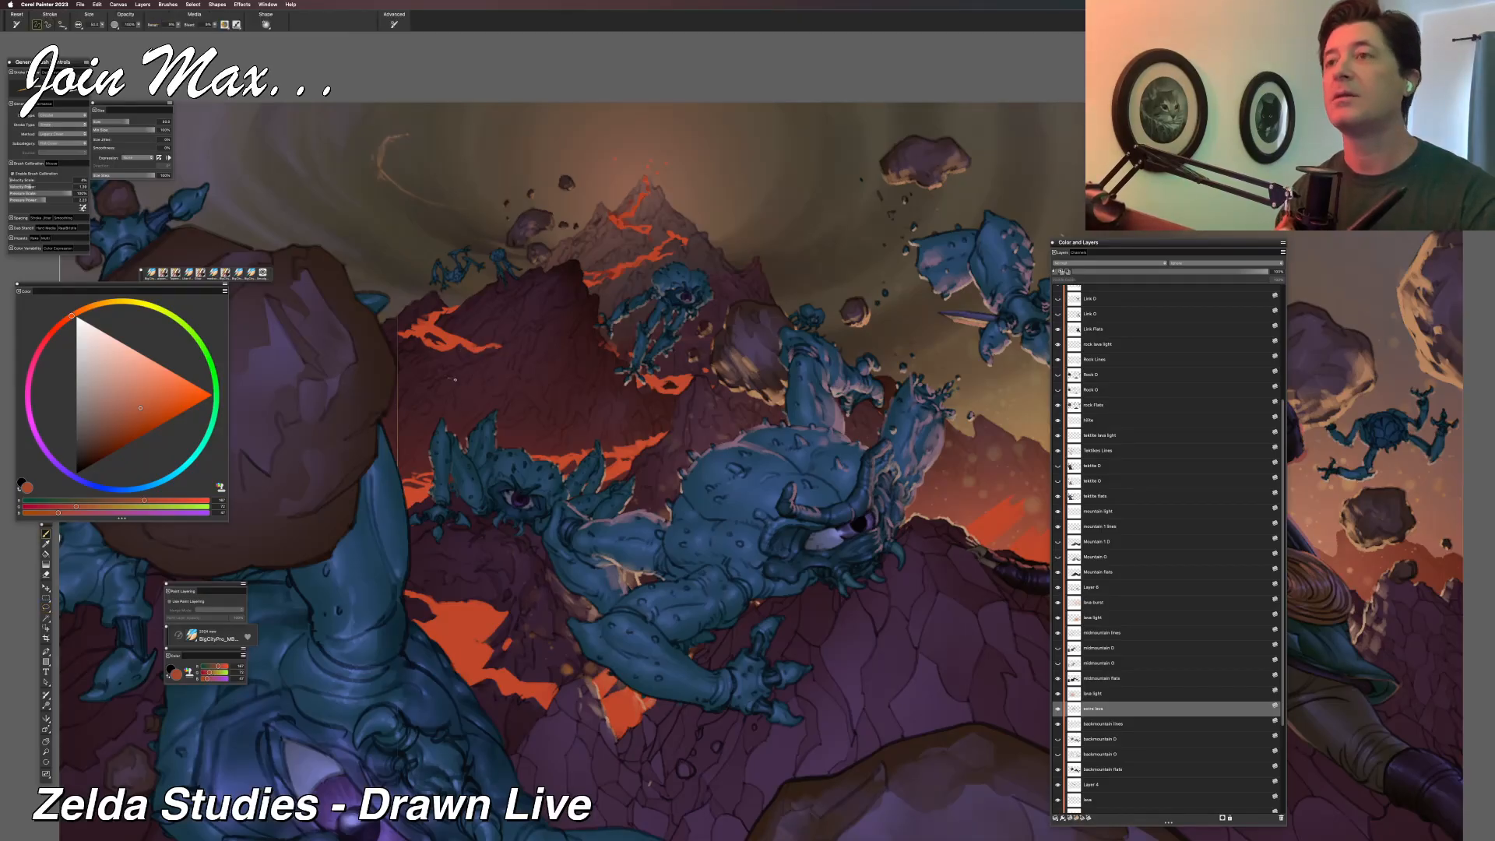
pyautogui.press('l')
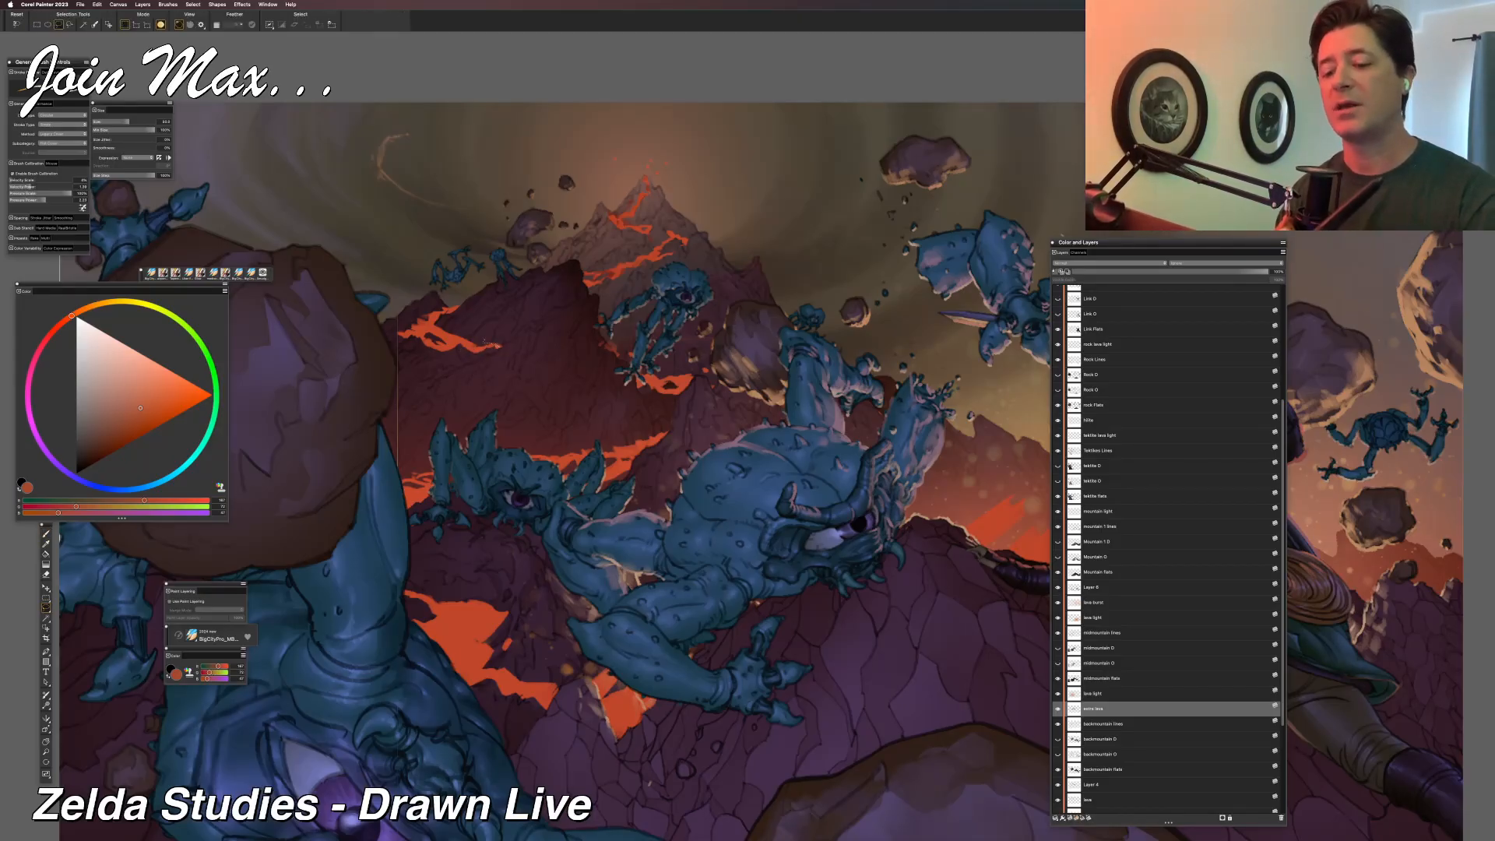
# Try brushing a soft orange glow around the dark mountain's lava flows, including behind the small one-eyed monster, and soften it with the eraser.
pyautogui.press('b')
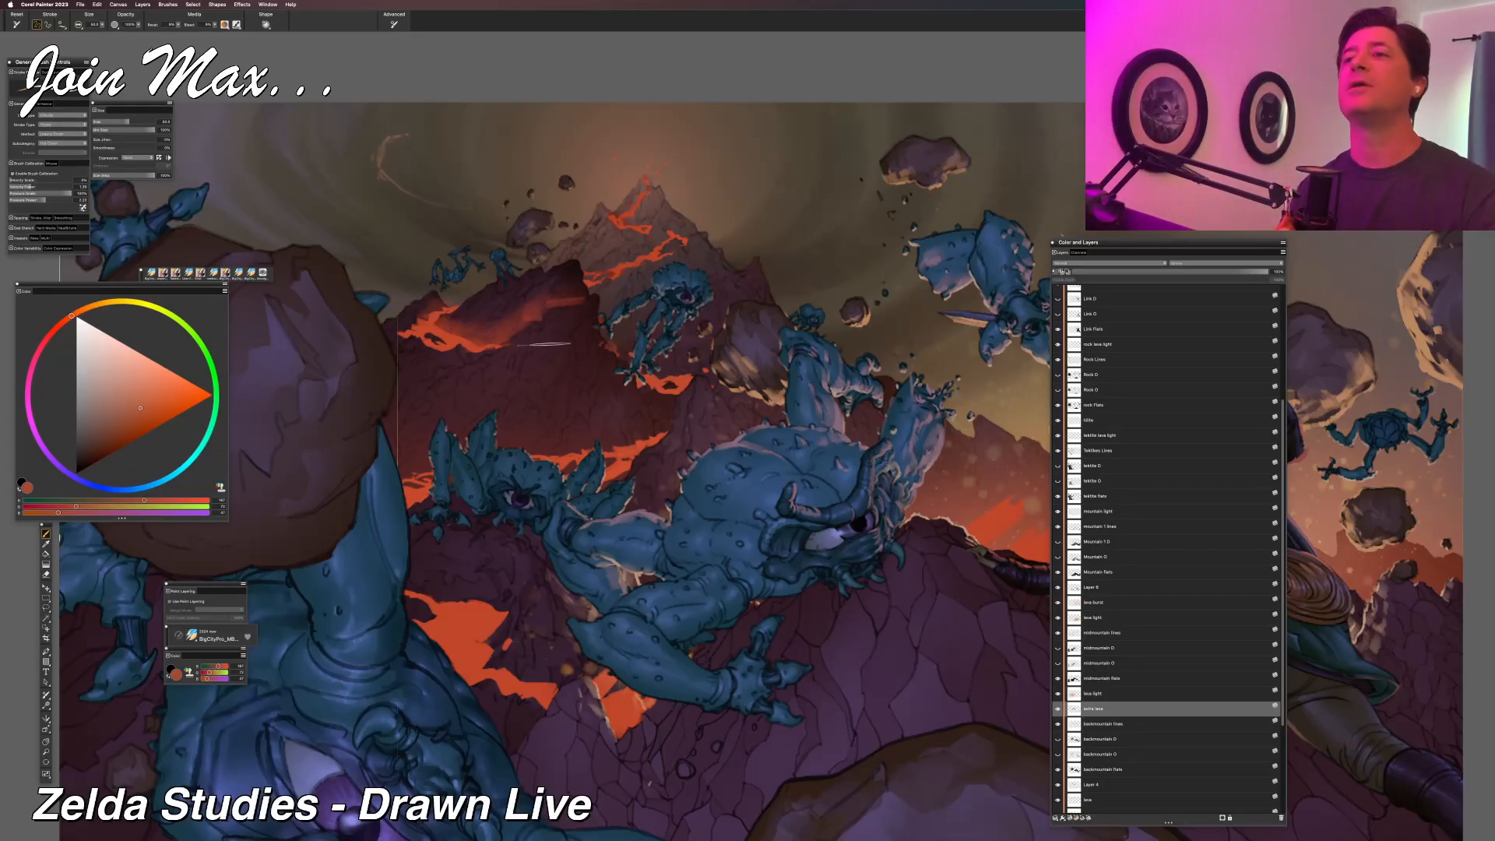
pyautogui.moveTo(601, 338); pyautogui.dragTo(653, 359)
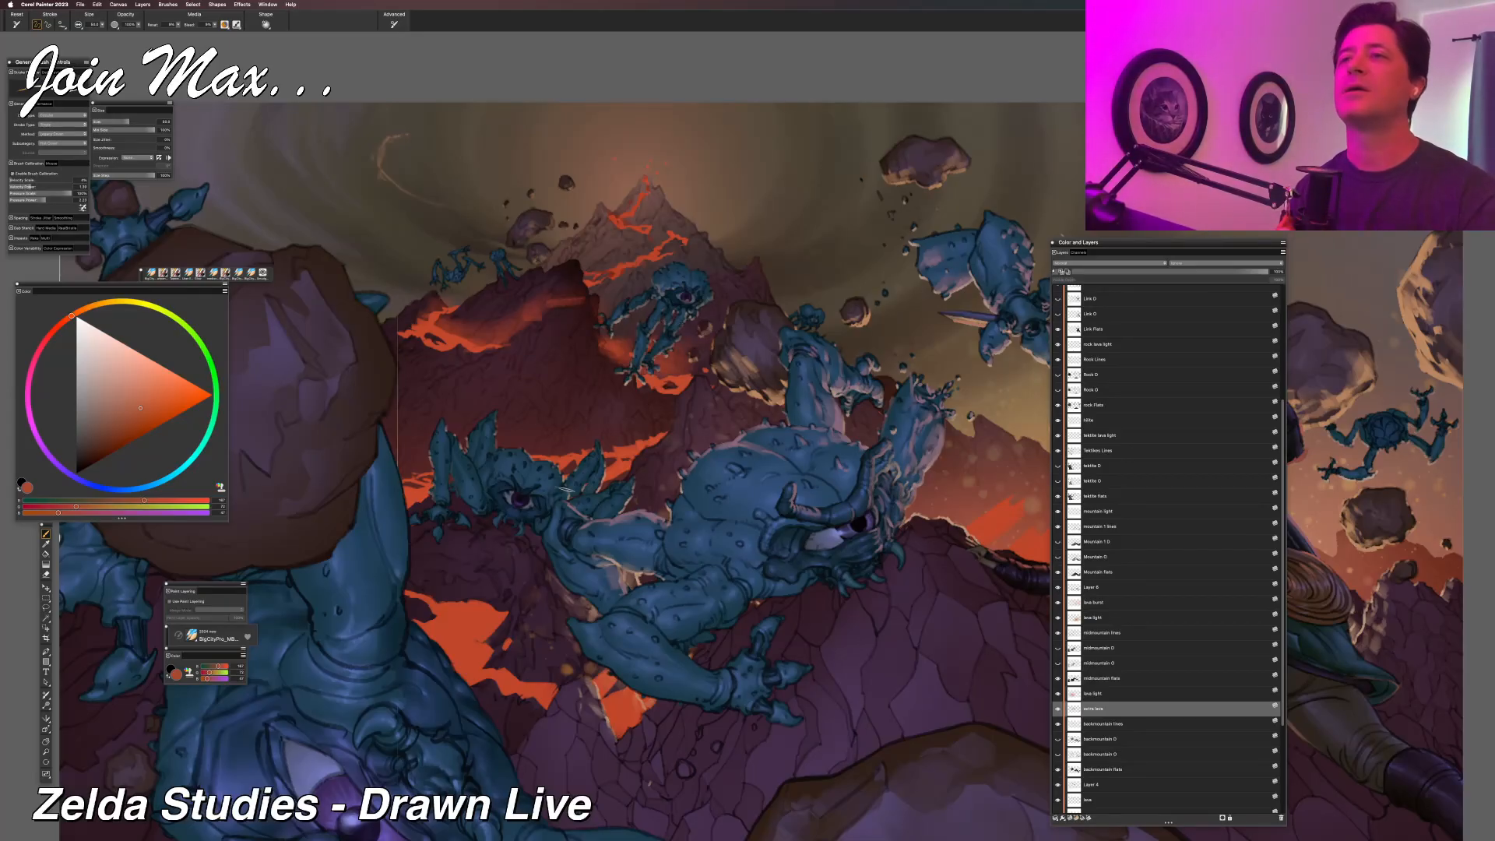
pyautogui.press('n')
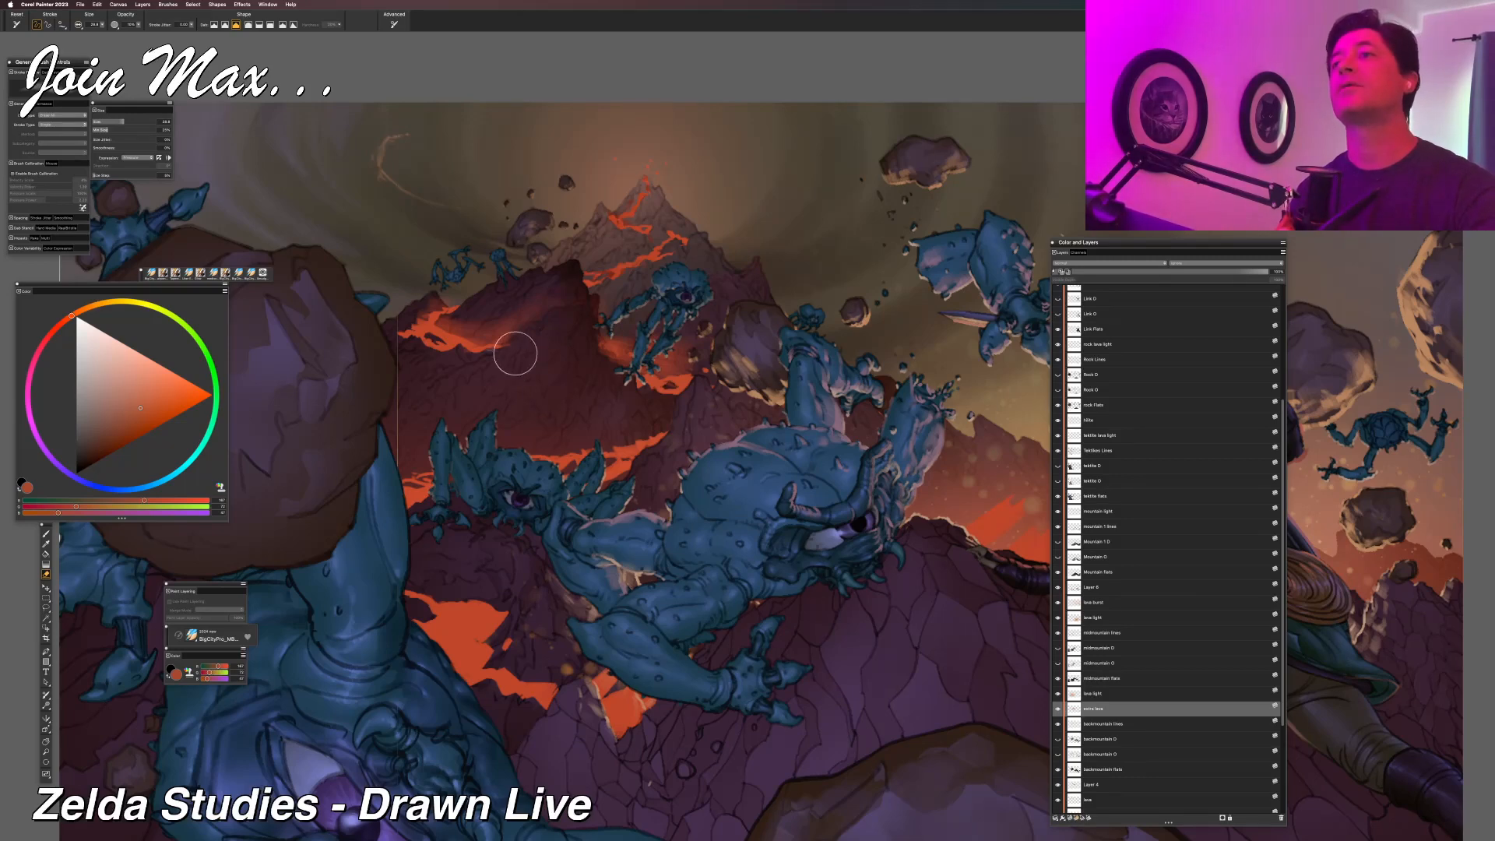
pyautogui.press('super+plus')
pyautogui.press('super+plus')
pyautogui.press('super+plus')
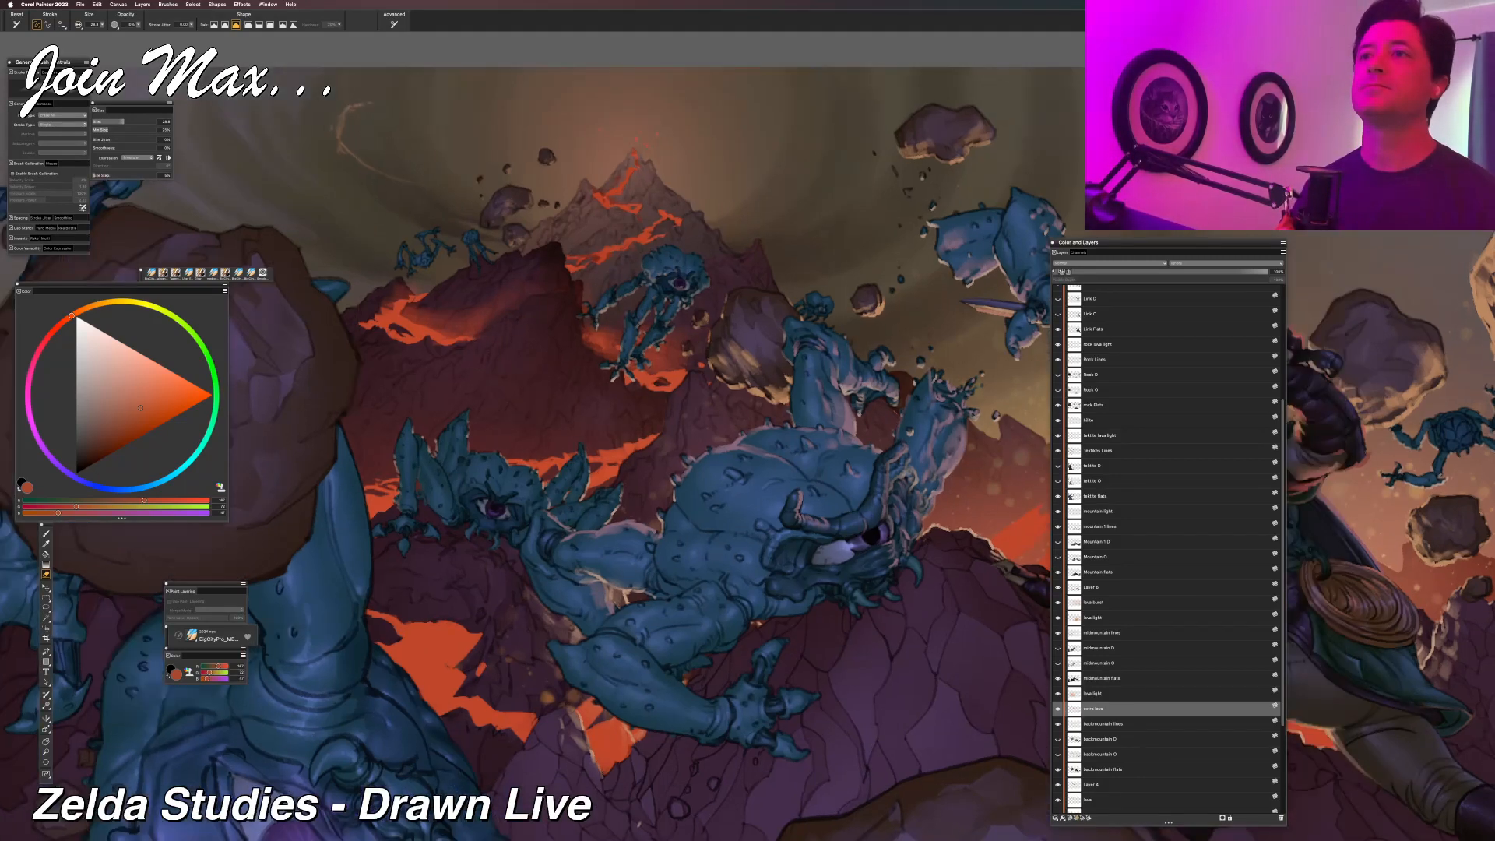
pyautogui.press('super+minus')
pyautogui.moveTo(544, 374); pyautogui.dragTo(764, 506)
pyautogui.press('super+plus')
pyautogui.press('super+plus')
pyautogui.press('super+plus')
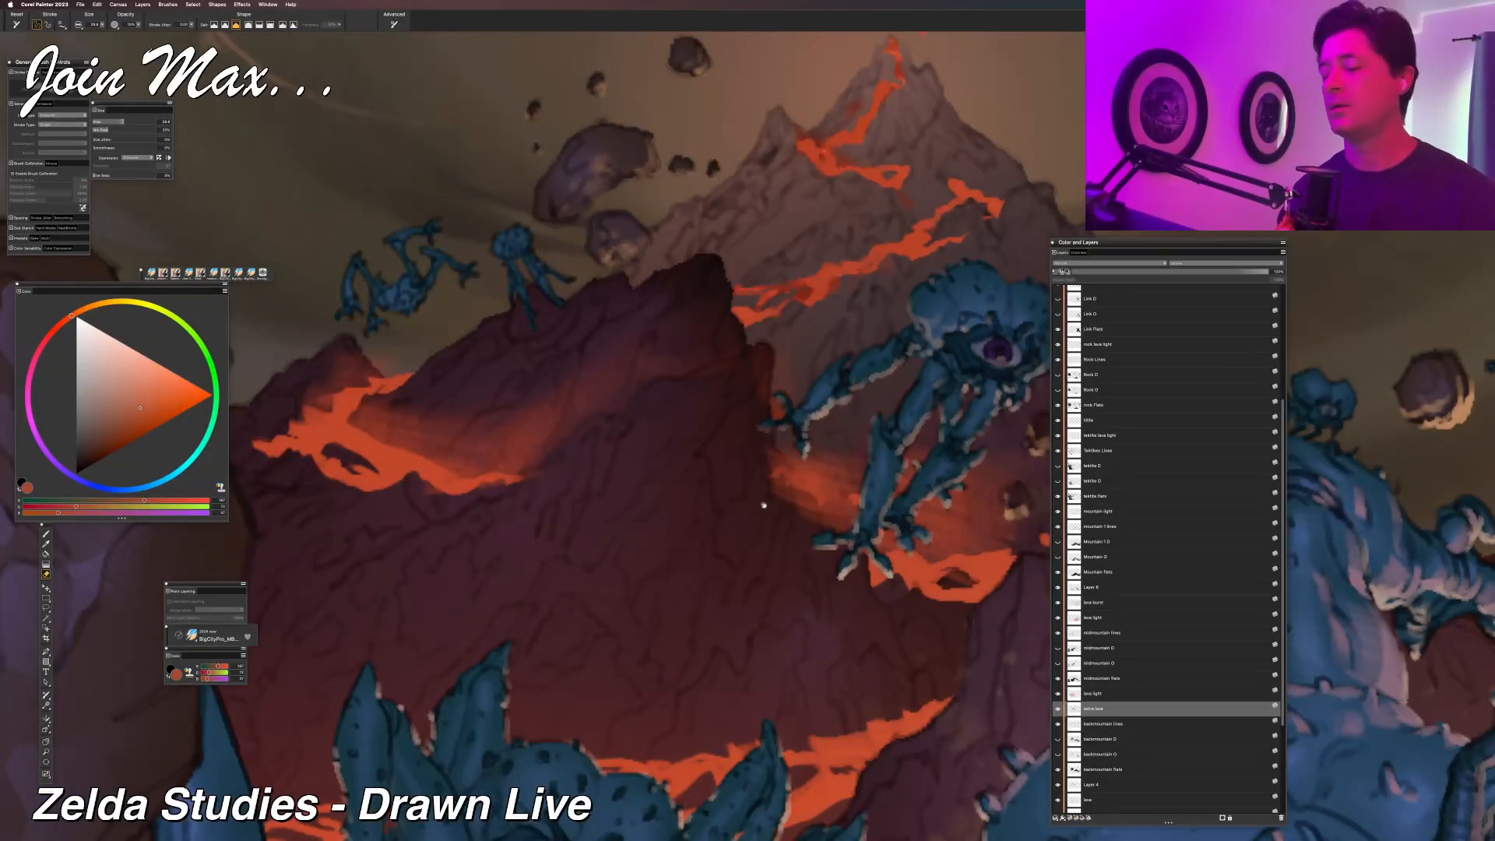
# Undo the soft glow strokes around the lava flows on the dark mountain.
pyautogui.press('super+z')
pyautogui.press('super+z')
pyautogui.press('super+z')
pyautogui.press('super+z')
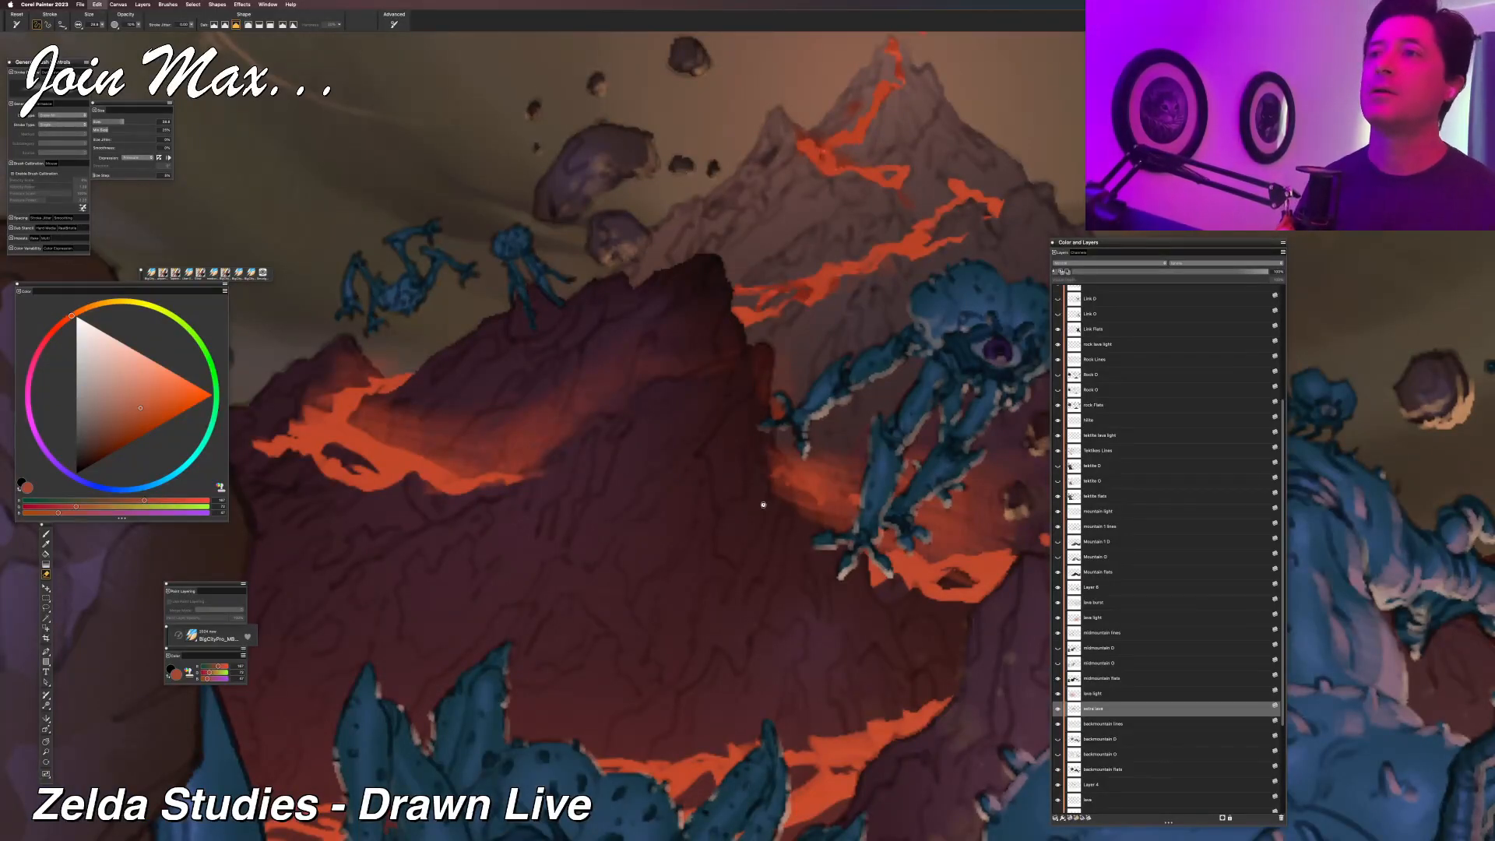
pyautogui.press('super+z')
pyautogui.press('super+z')
pyautogui.press('super+z')
pyautogui.press('super+z')
pyautogui.press('super+z')
pyautogui.press('super+z')
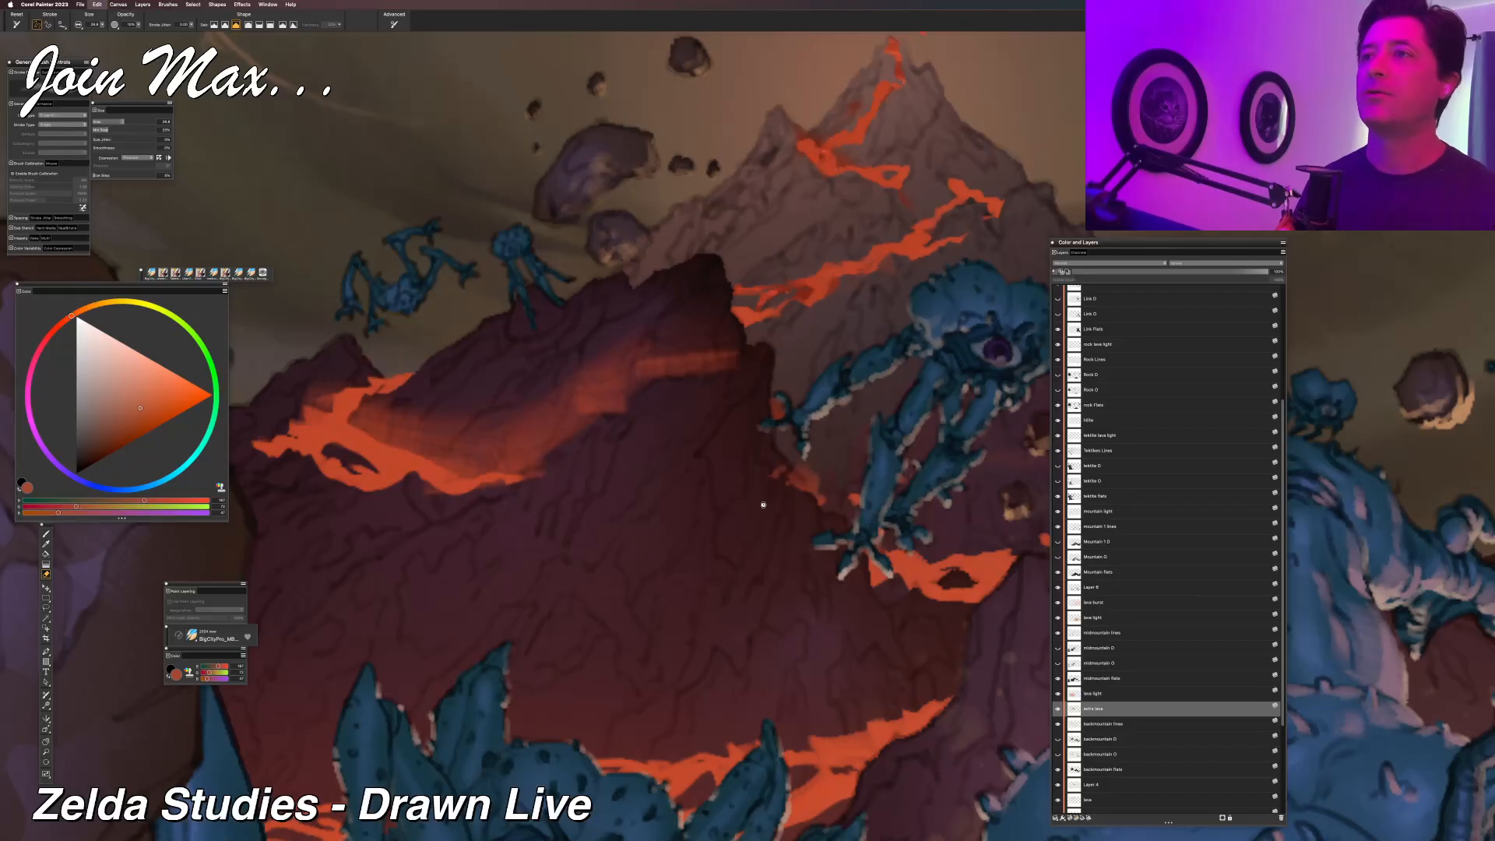
pyautogui.press('super+z')
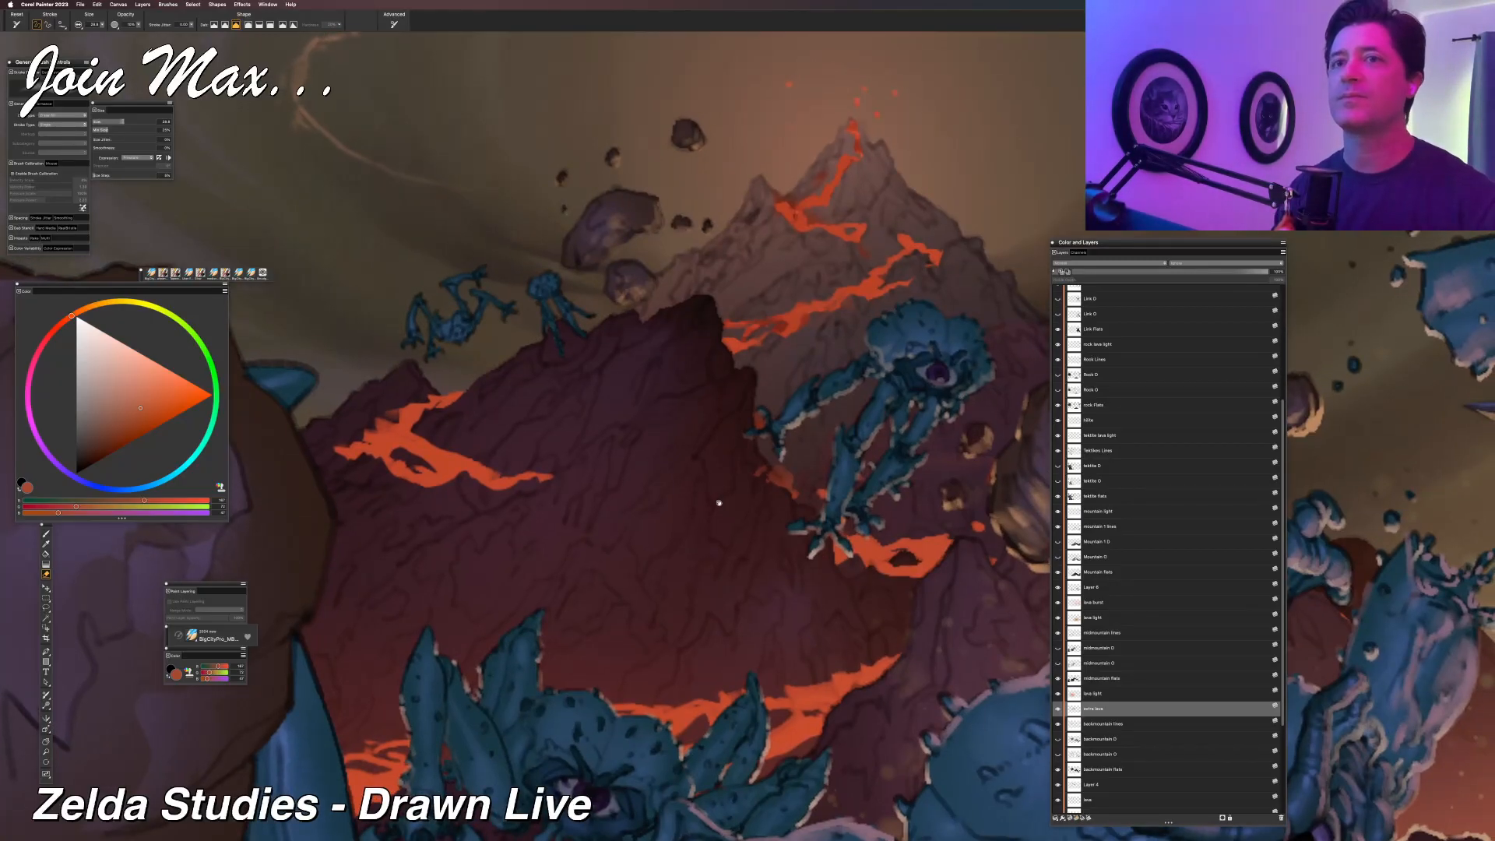
# Refine the upper branch of the dark mountain's left lava flow with lasso and brush, and compare the extra lava layer hidden and shown.
pyautogui.press('l')
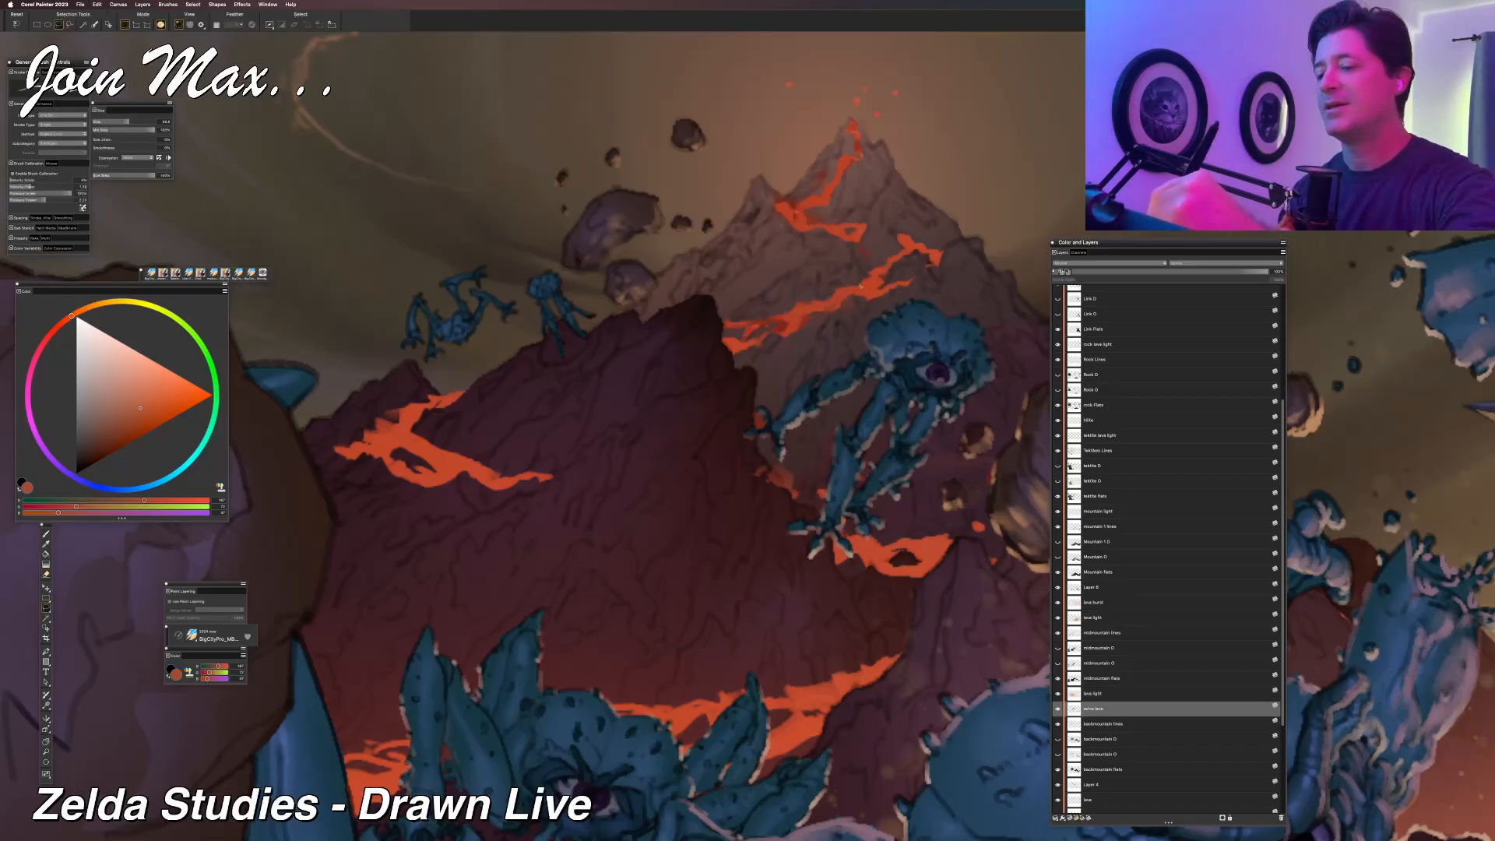
pyautogui.moveTo(870, 276); pyautogui.dragTo(825, 280)
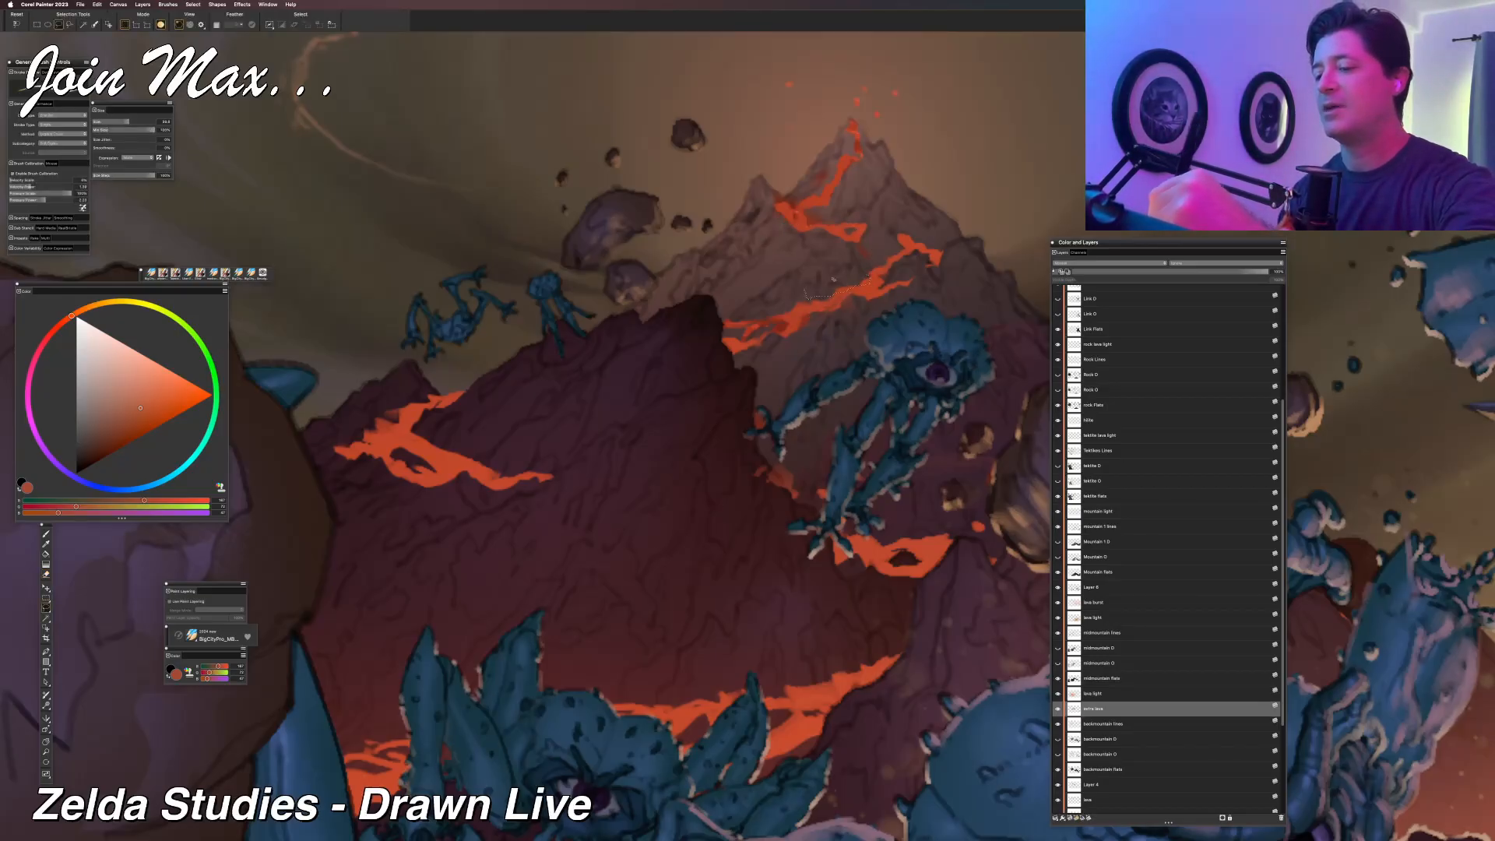
pyautogui.press('b')
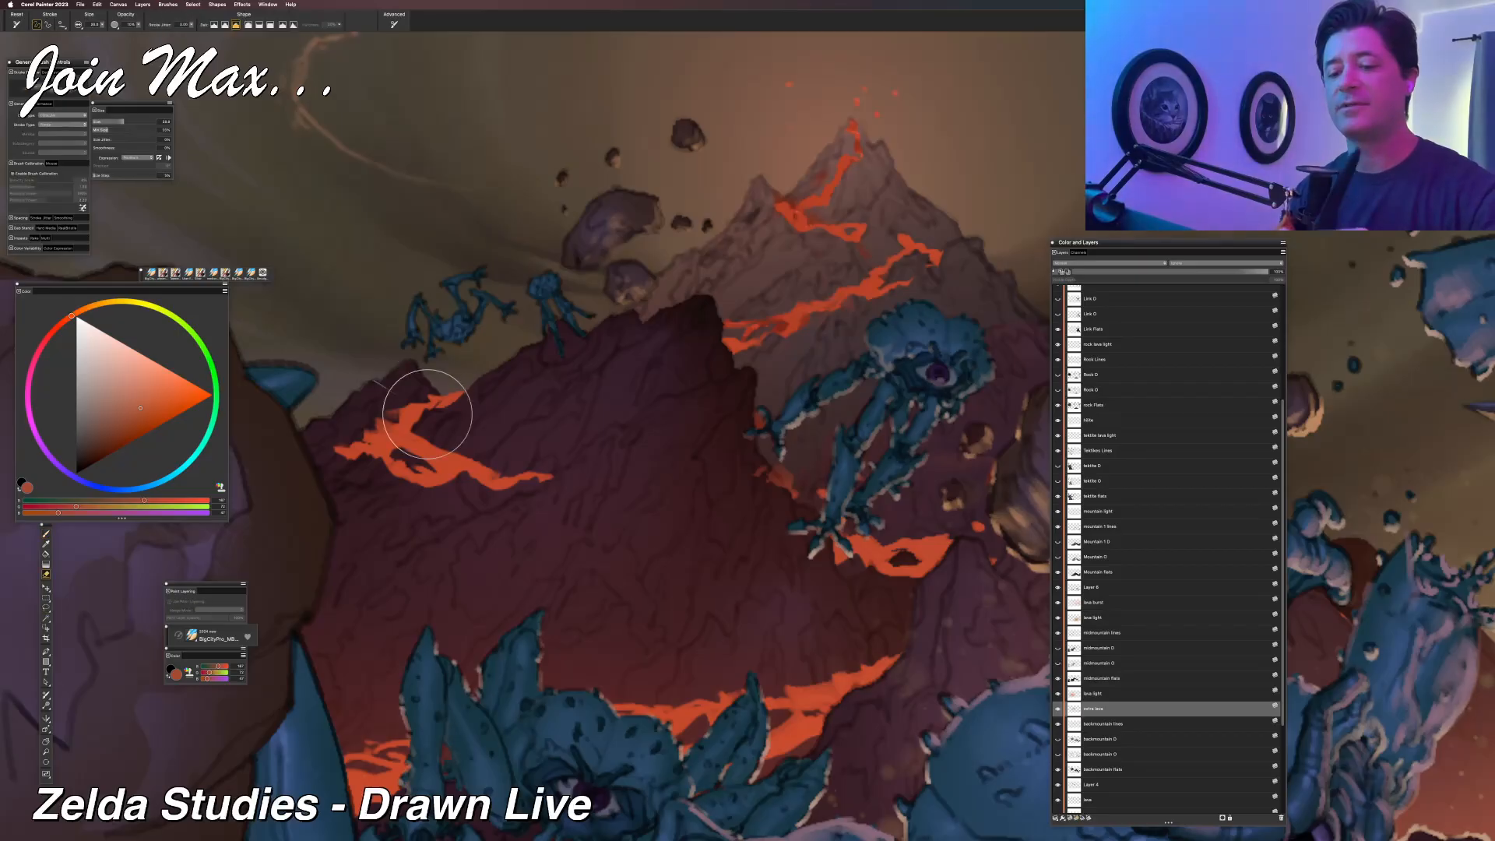
pyautogui.press('l')
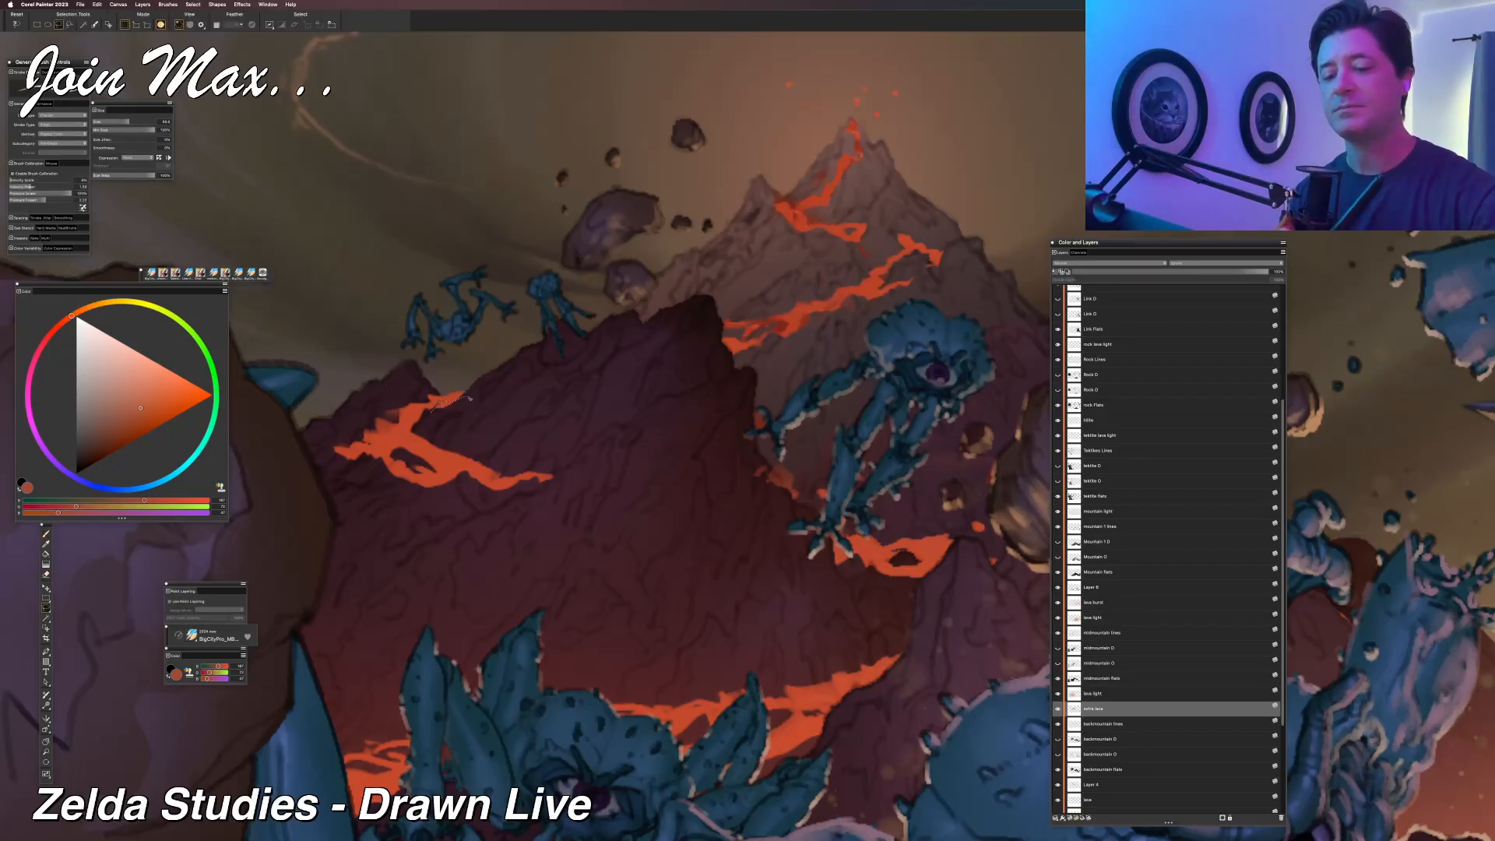
pyautogui.moveTo(456, 383); pyautogui.dragTo(466, 378)
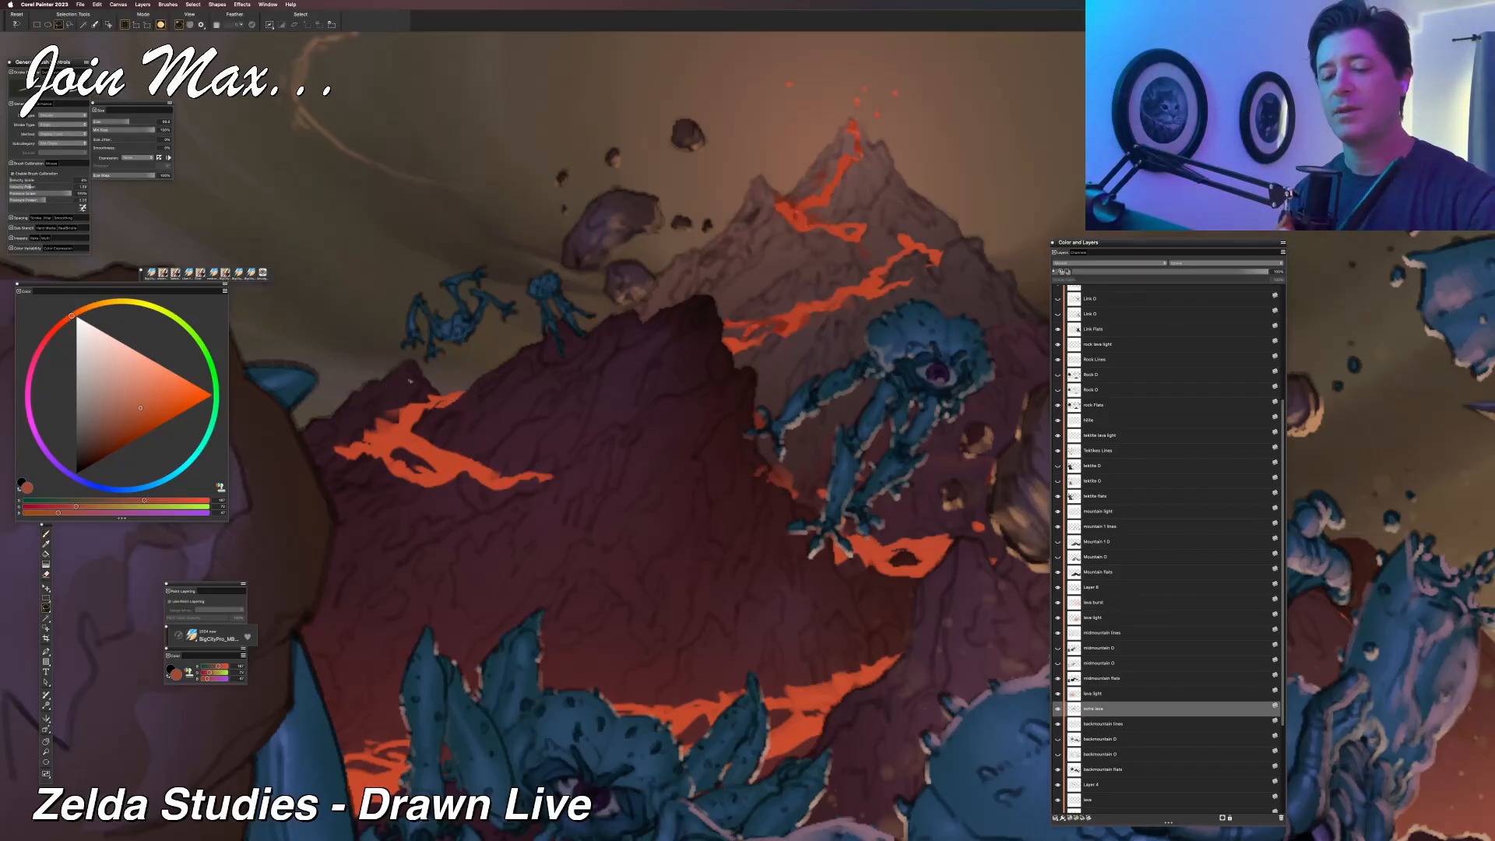
pyautogui.press('b')
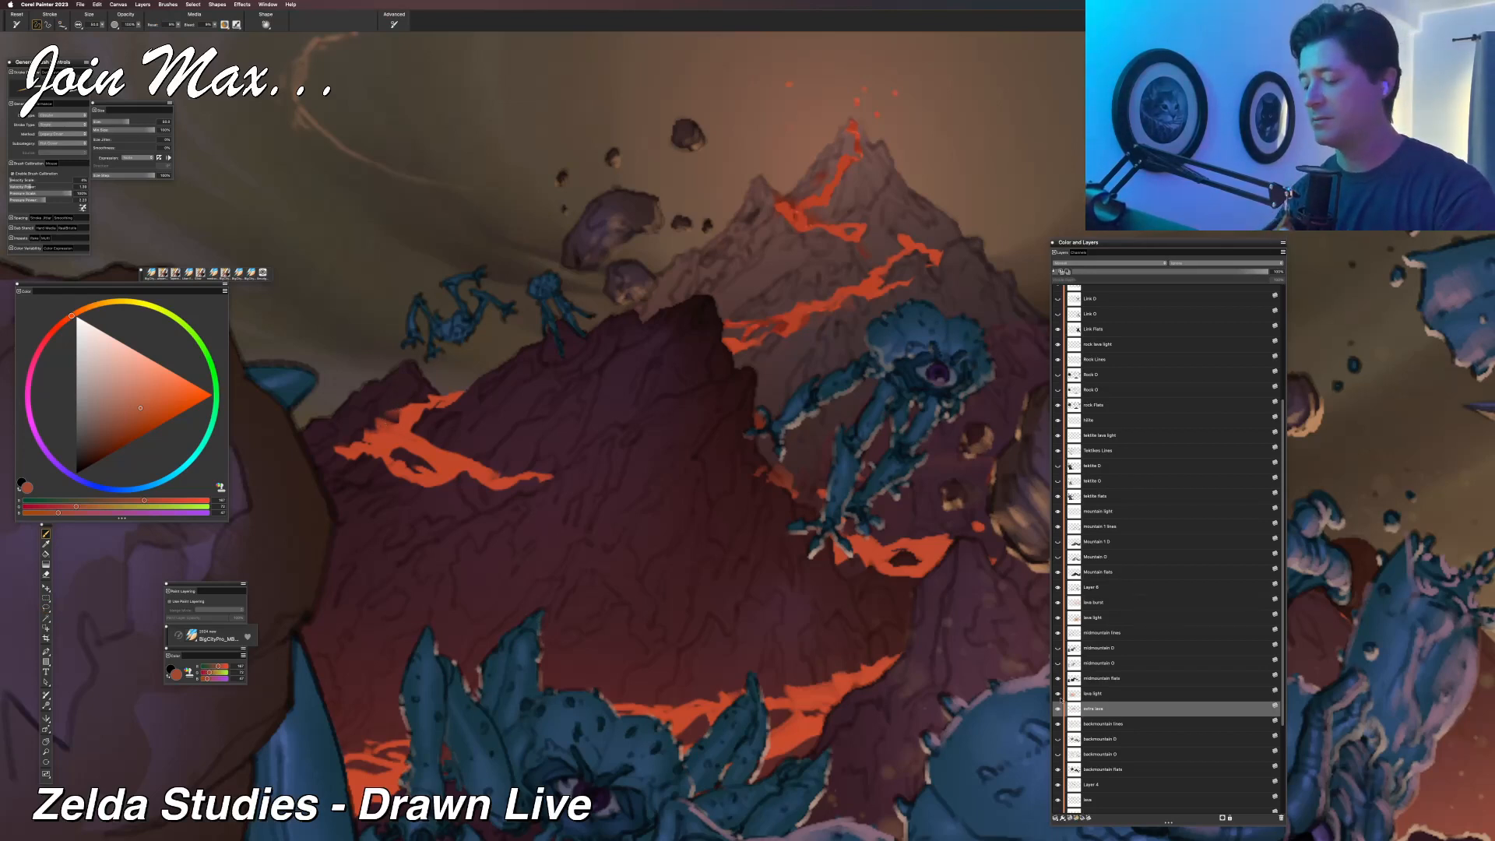
pyautogui.click(1057, 709)
pyautogui.click(1059, 710)
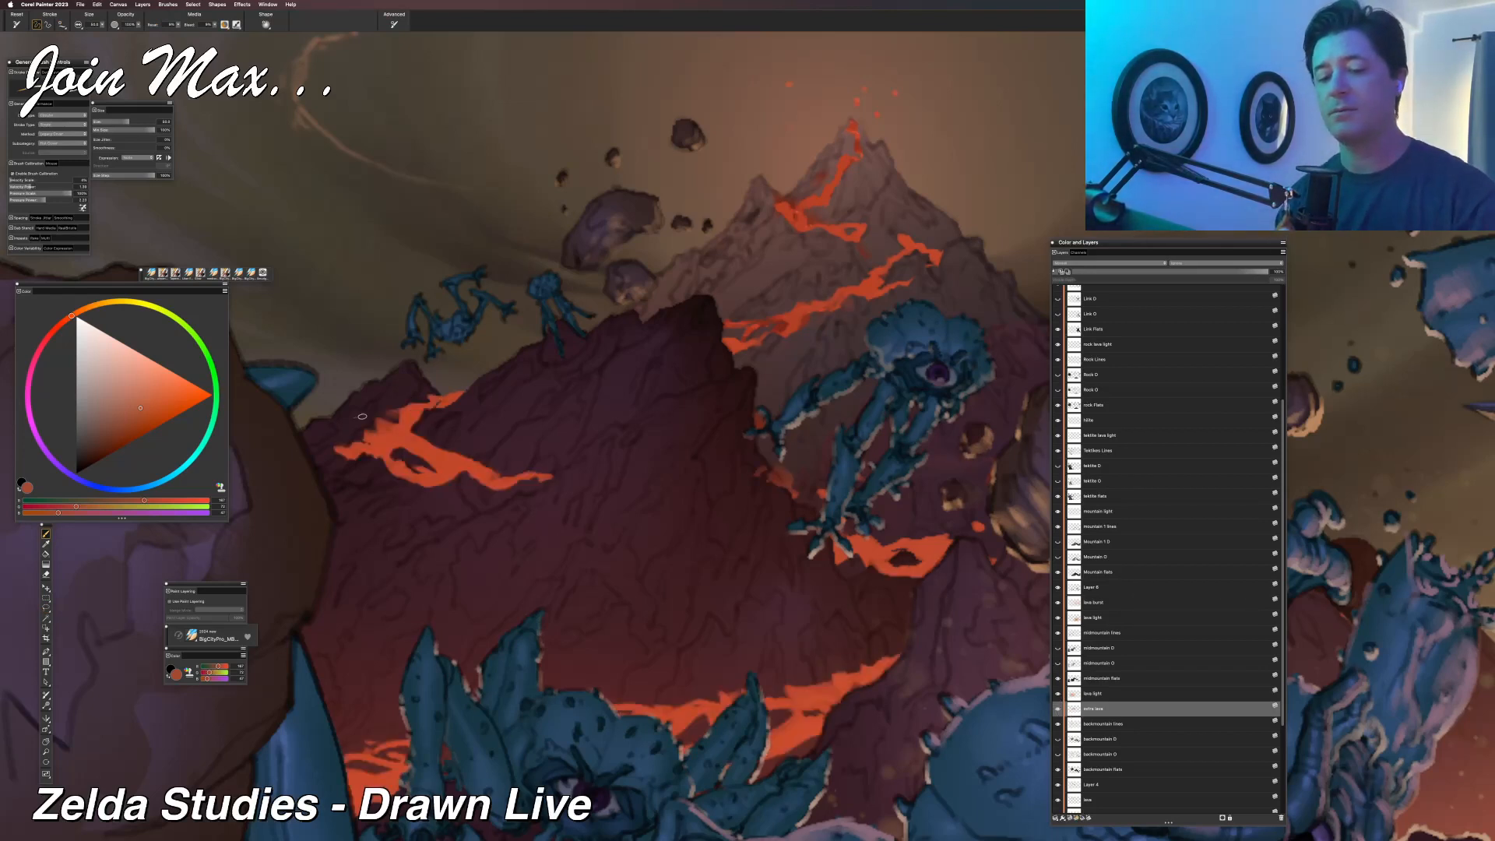
# Lasso and reshape the left tip of the lava flow on the dark mountain's left slope.
pyautogui.press('l')
pyautogui.moveTo(361, 458)
pyautogui.mouseDown()
pyautogui.moveTo(363, 481)
pyautogui.moveTo(336, 452)
pyautogui.mouseUp()
pyautogui.click(367, 500)
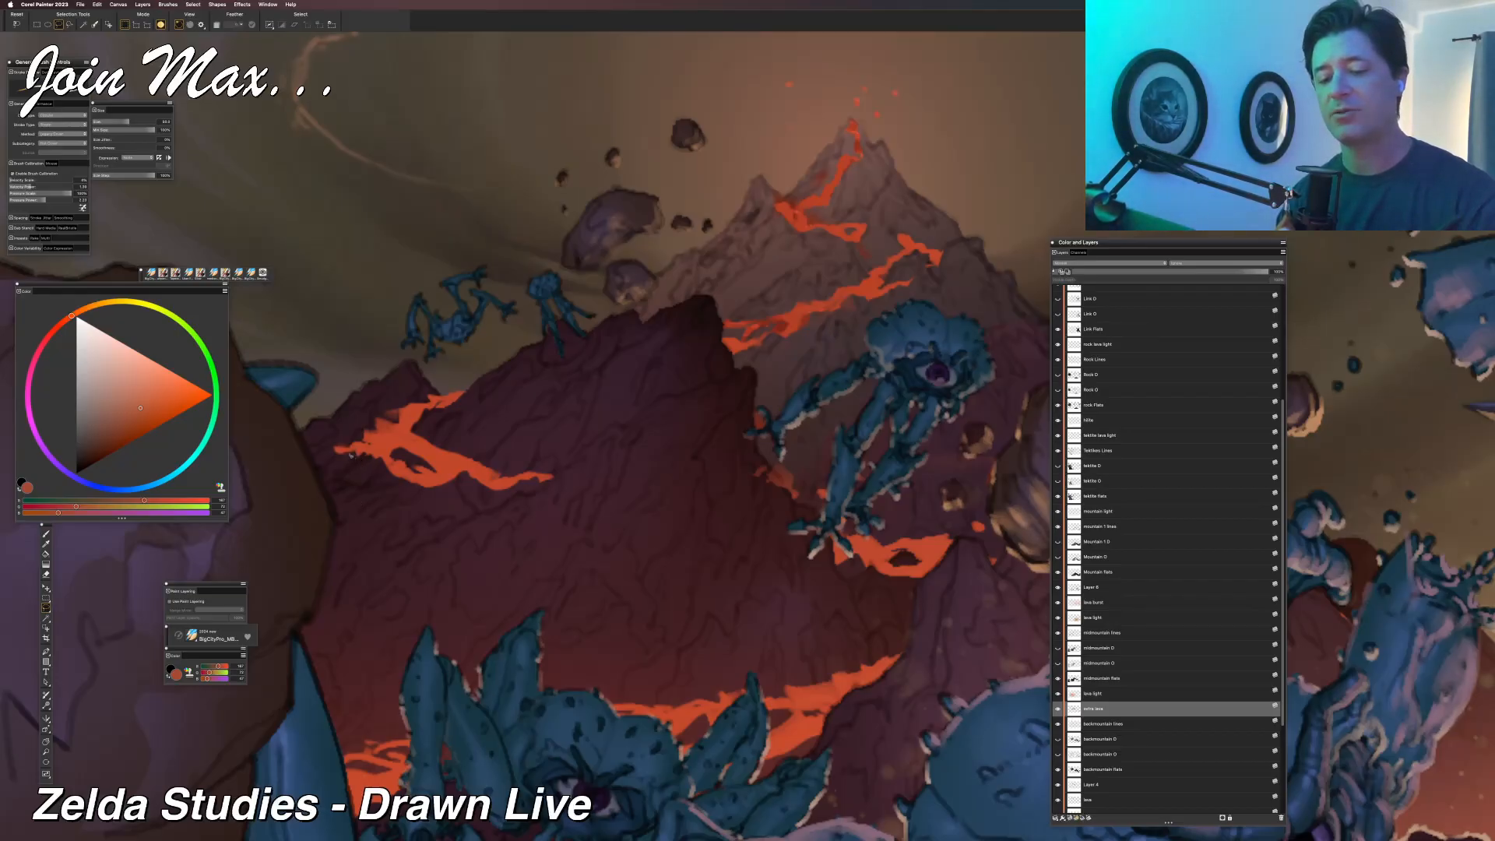
pyautogui.click(365, 496)
pyautogui.press('b')
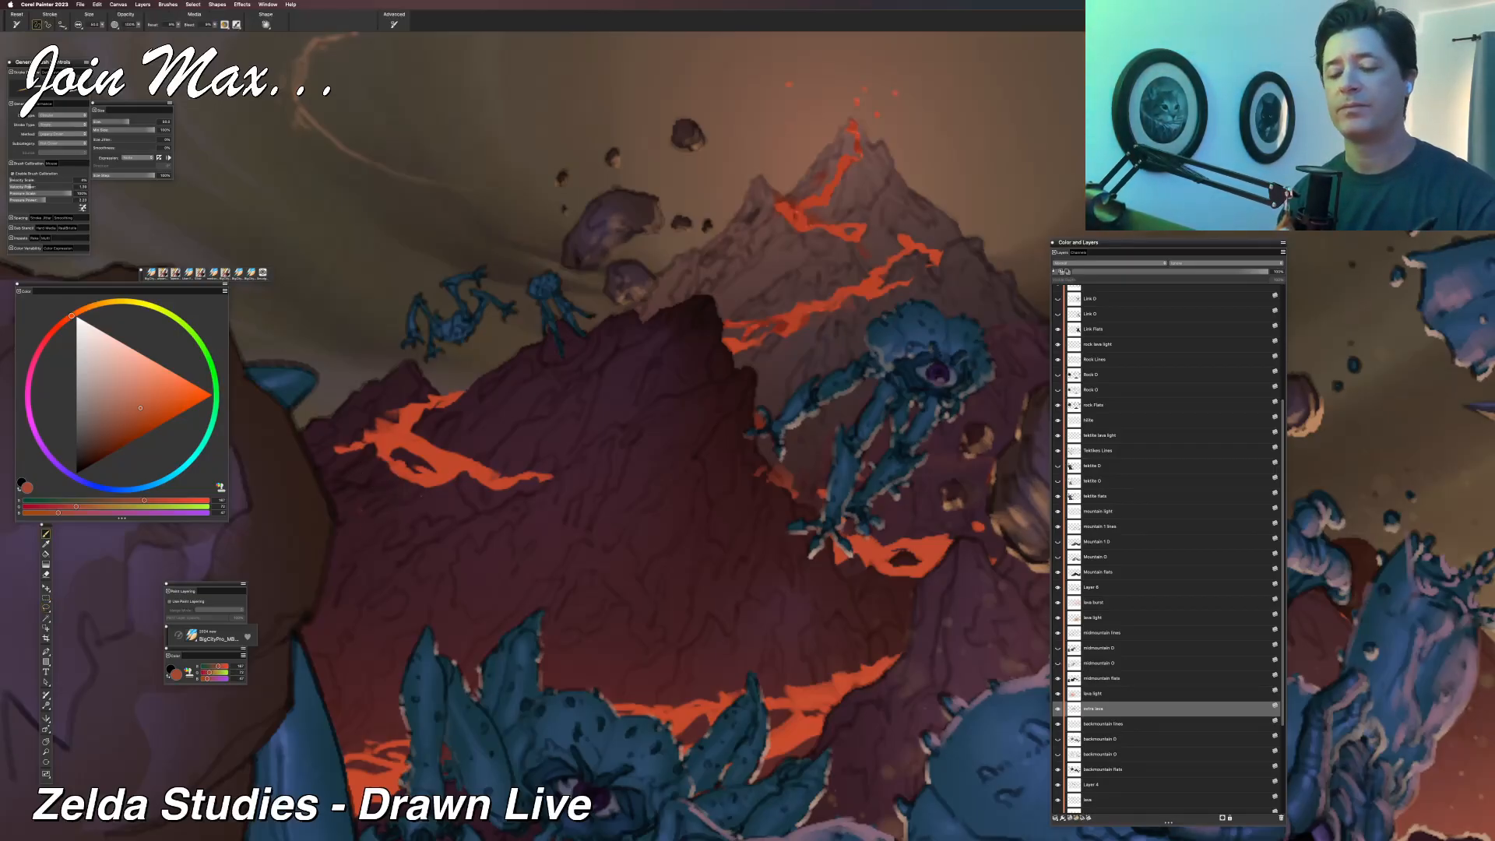
# Reshape the lower edge of the left lava flow around its small rock gap, alternating lasso selections and the brush.
pyautogui.press('l')
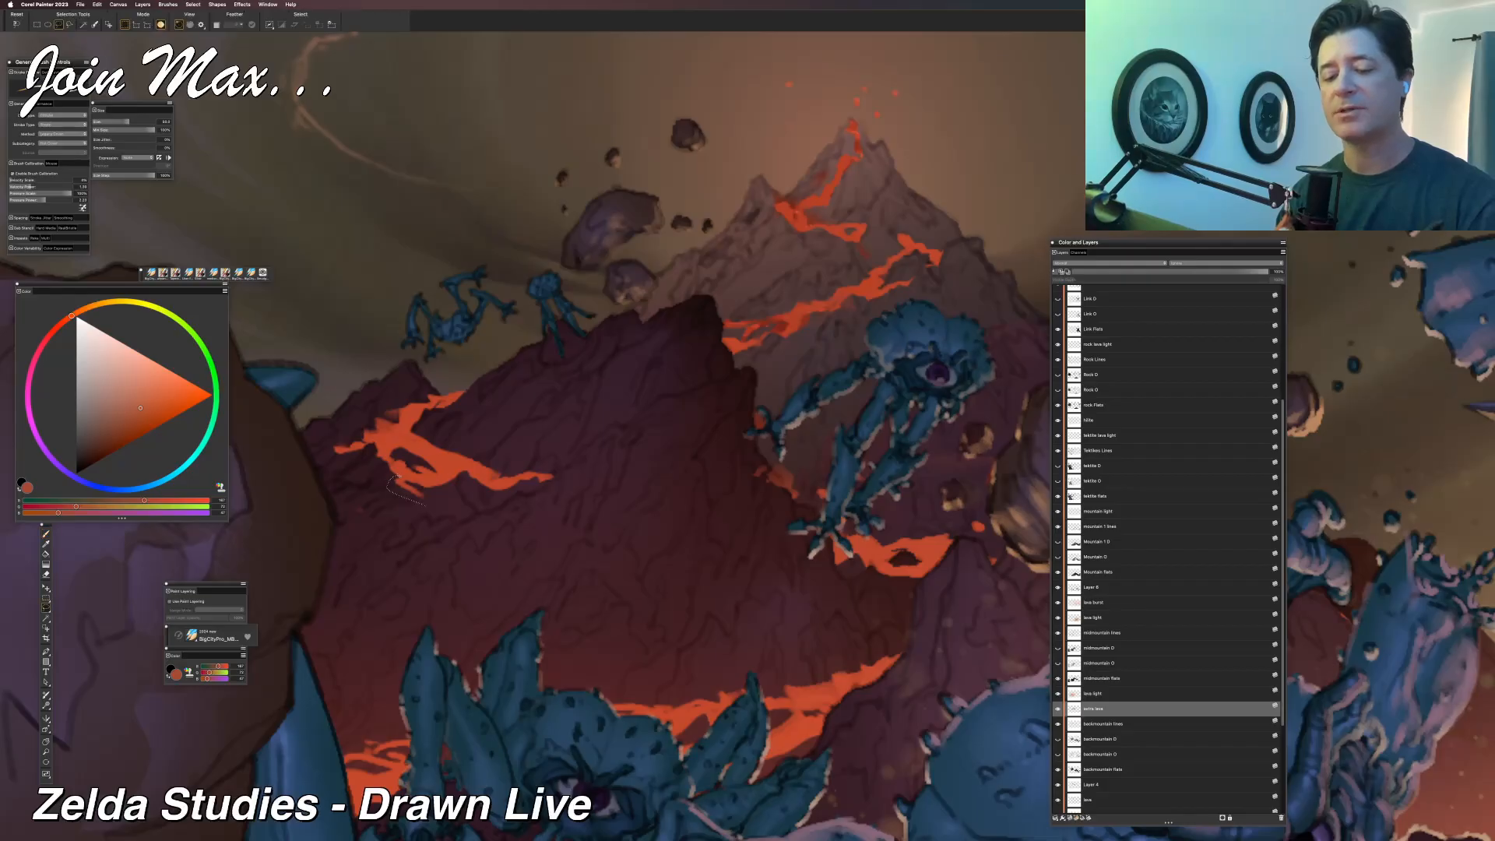
pyautogui.click(421, 507)
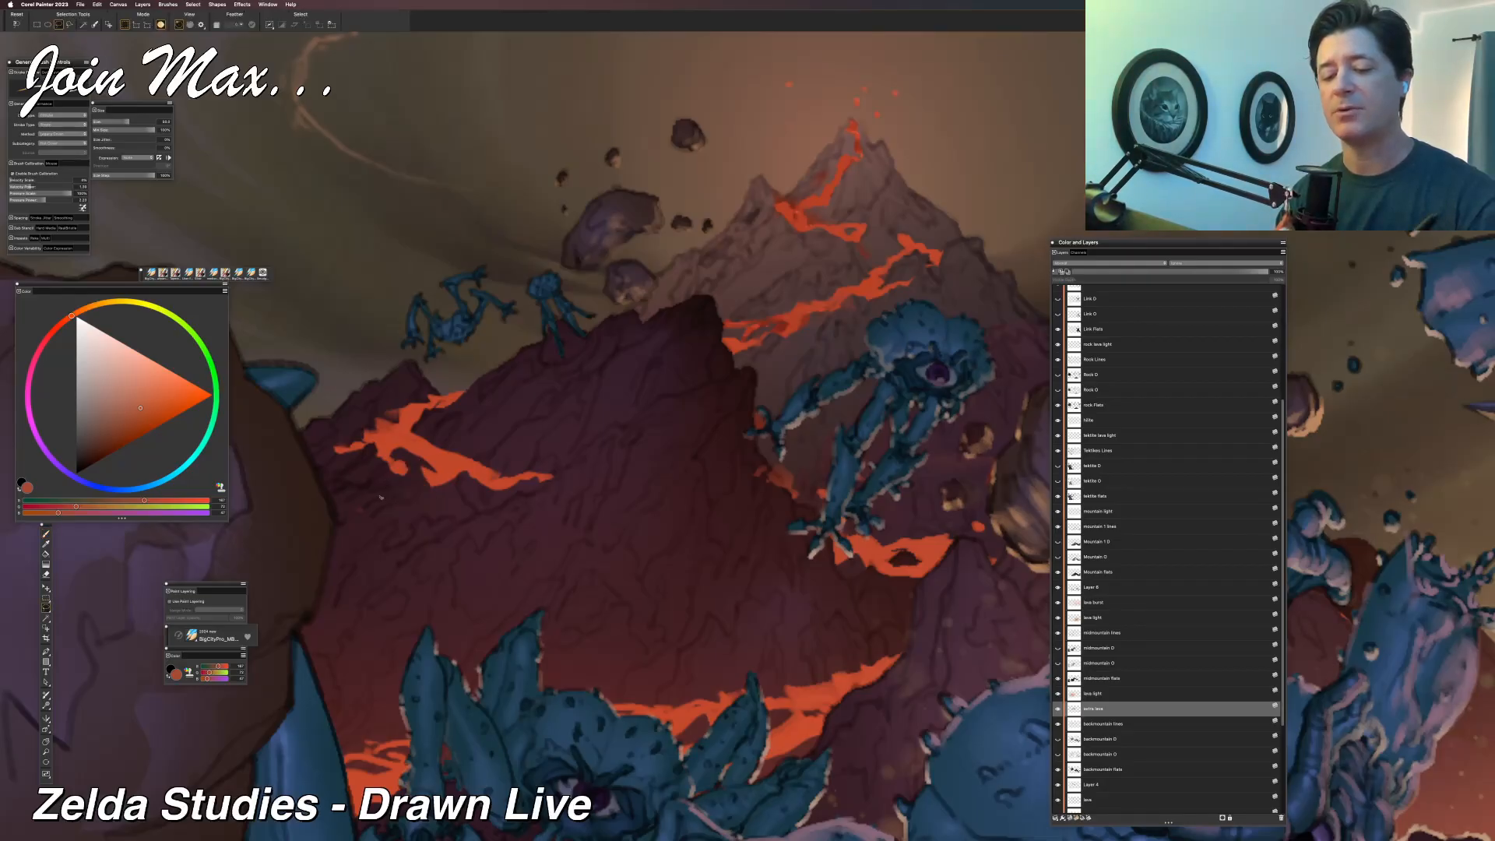
pyautogui.press('b')
pyautogui.press('l')
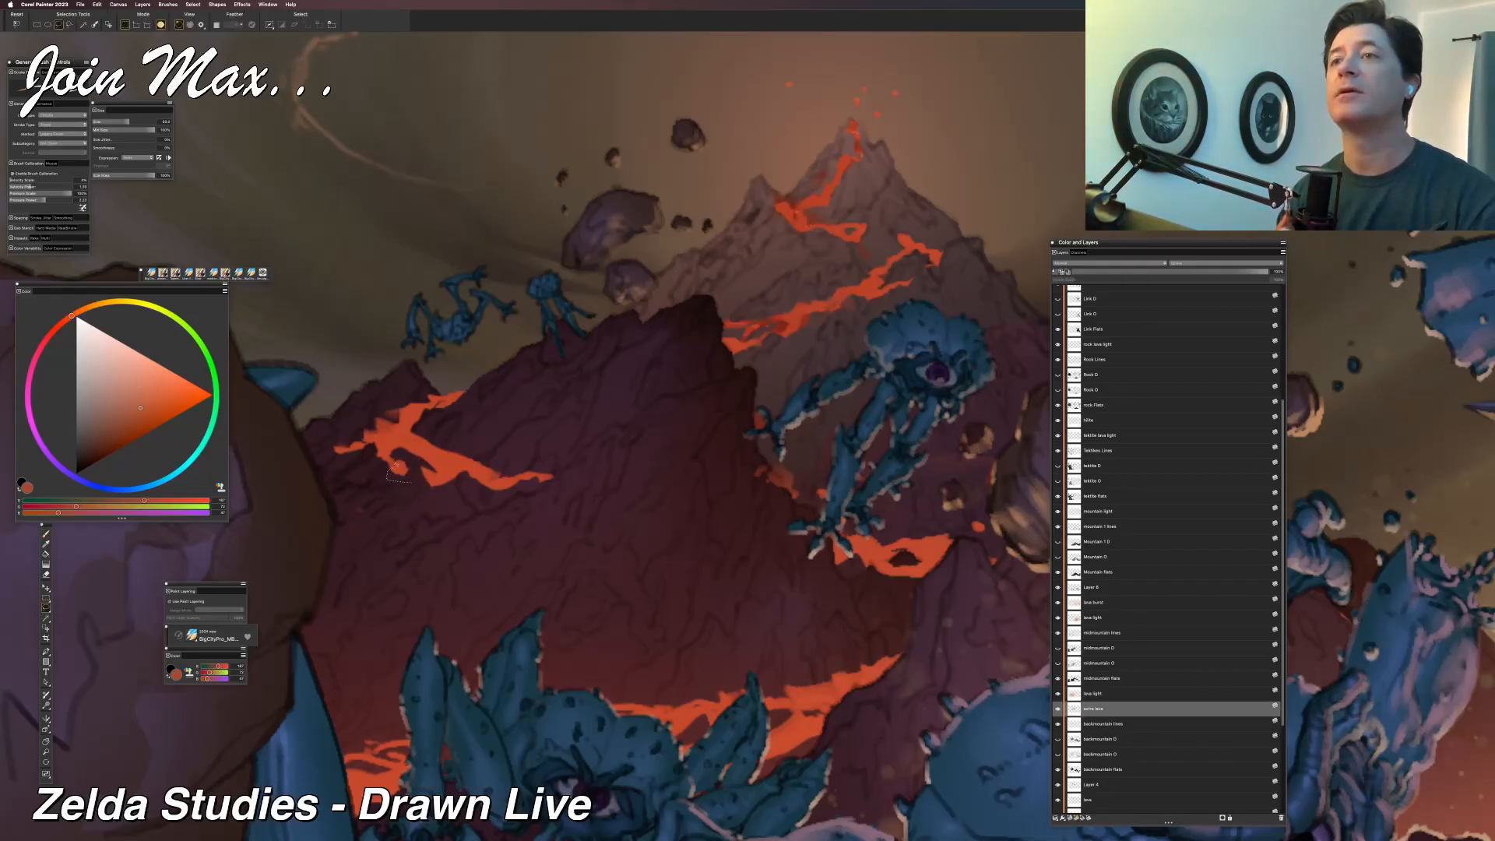
pyautogui.moveTo(402, 457); pyautogui.dragTo(415, 487)
pyautogui.click(406, 524)
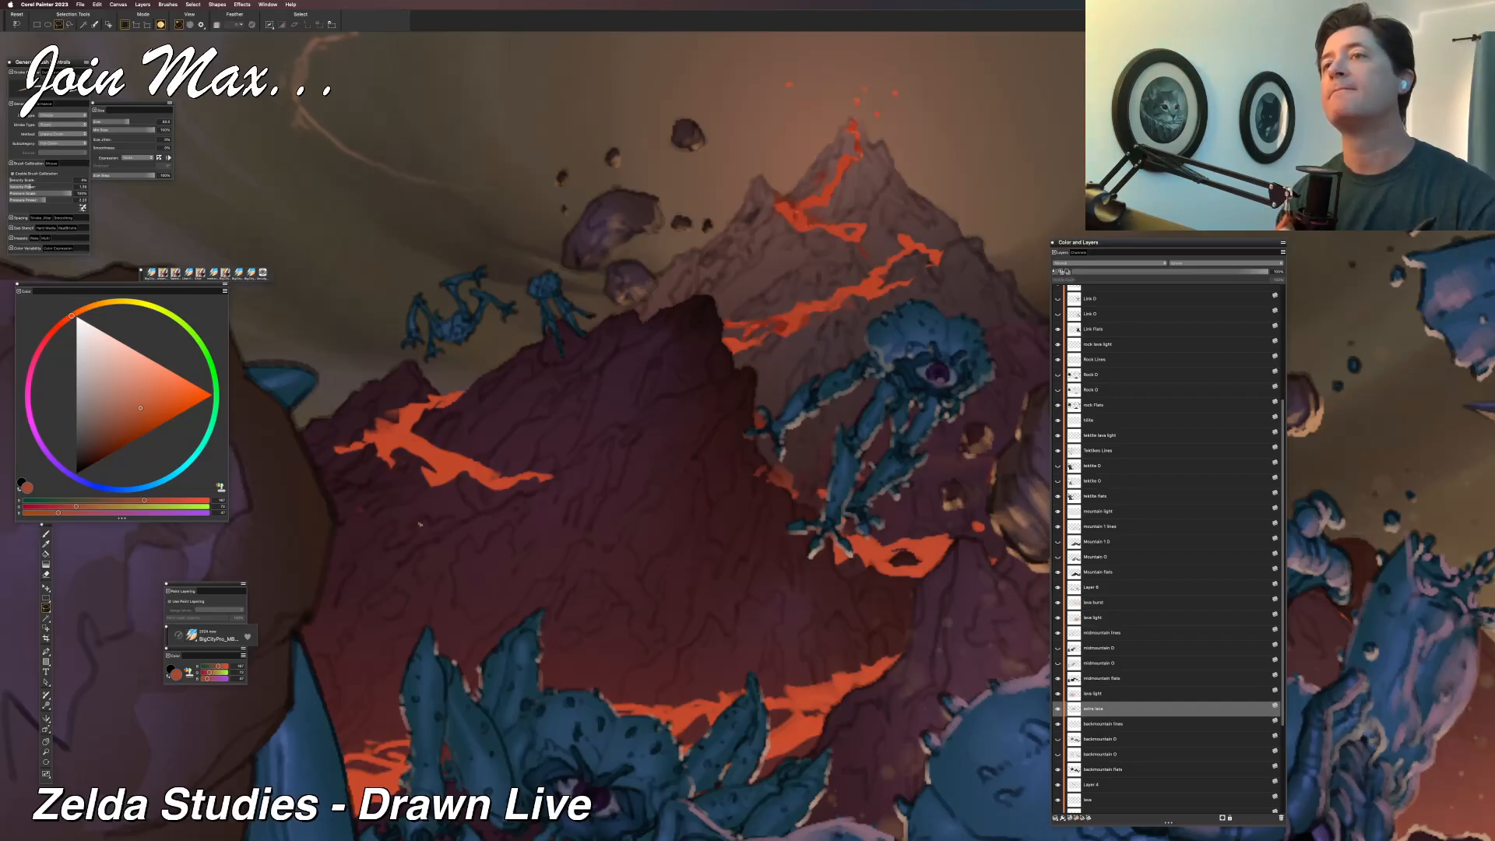
pyautogui.press('b')
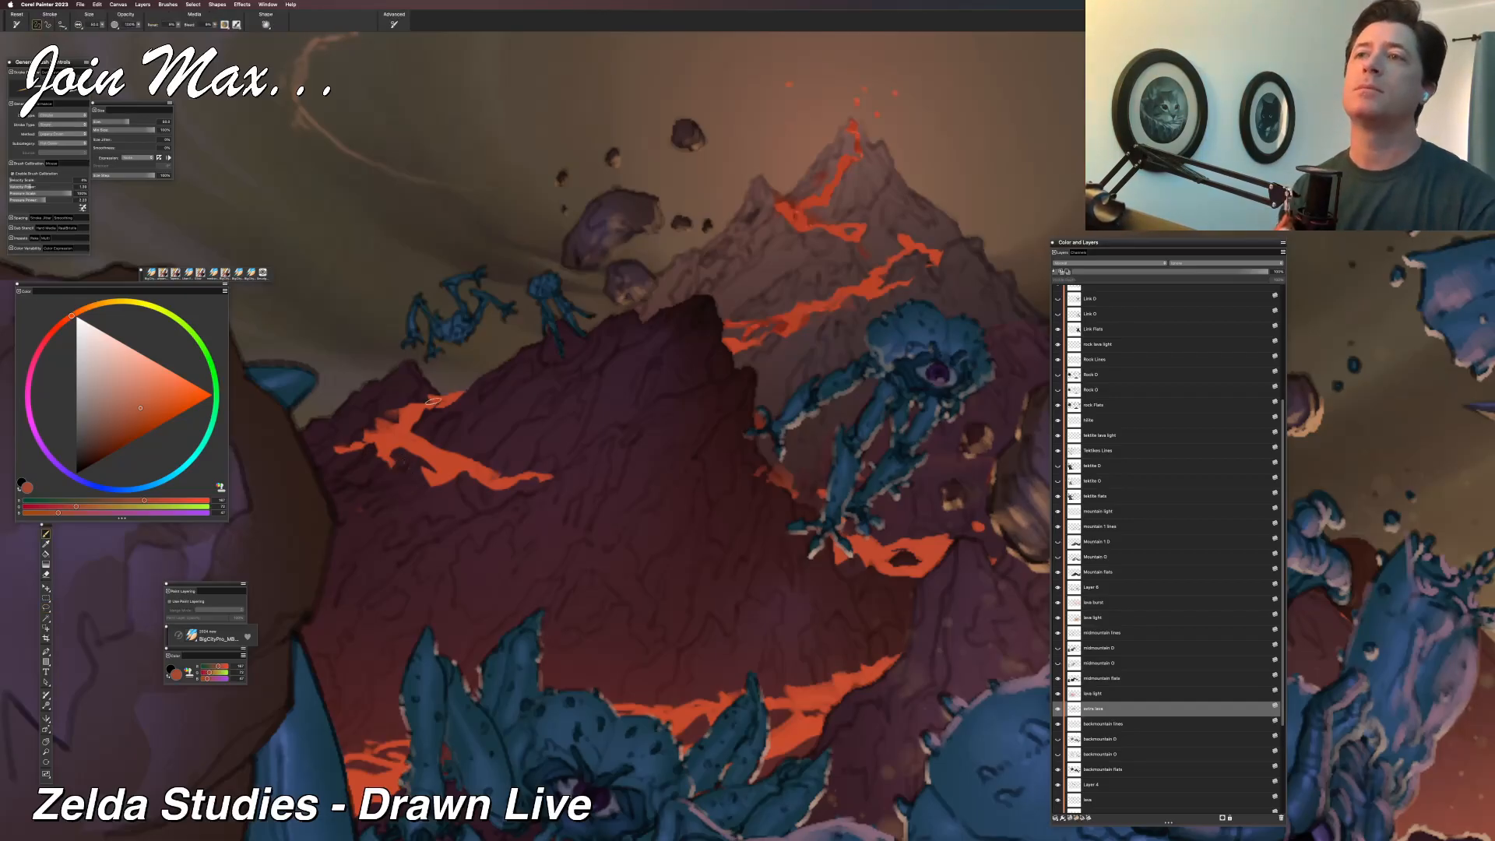
# Lasso and delete two small pieces from the middle of the left lava flow, clearing the selection after each cut.
pyautogui.press('l')
pyautogui.moveTo(418, 434)
pyautogui.mouseDown()
pyautogui.moveTo(472, 461)
pyautogui.moveTo(425, 431)
pyautogui.mouseUp()
pyautogui.press('Delete')
pyautogui.press('super+d')
pyautogui.press('b')
pyautogui.press('l')
pyautogui.moveTo(423, 437)
pyautogui.mouseDown()
pyautogui.moveTo(441, 455)
pyautogui.moveTo(424, 435)
pyautogui.mouseUp()
pyautogui.press('Delete')
pyautogui.press('super+d')
pyautogui.press('b')
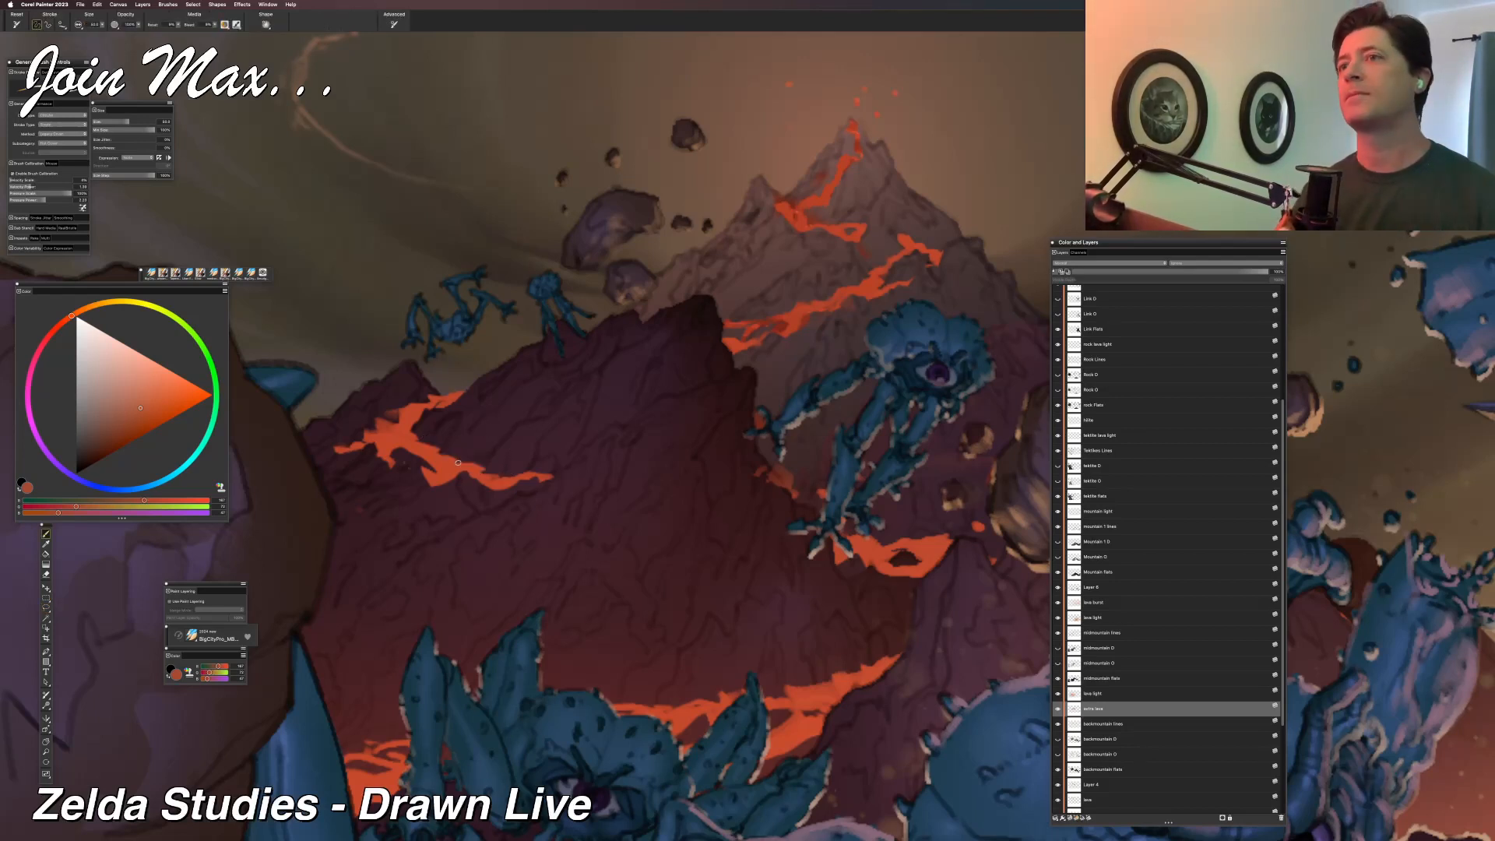
# Lasso a small sliver below the middle of the dark mountain's left lava flow and touch up that edge with the brush.
pyautogui.press('super+minus')
pyautogui.press('super+minus')
pyautogui.press('super+minus')
pyautogui.press('super+minus')
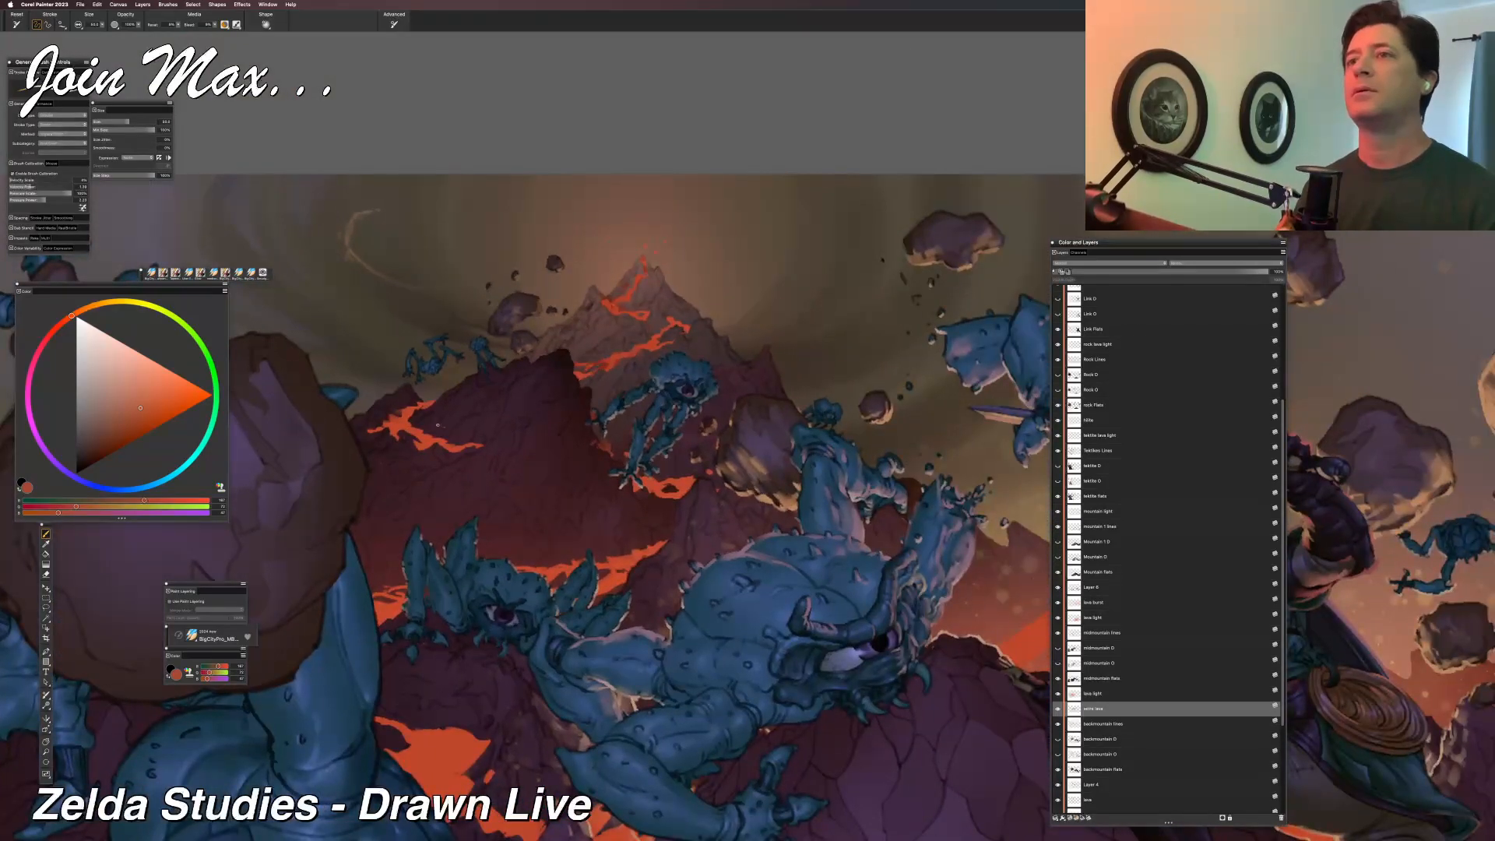
pyautogui.press('super+minus')
pyautogui.press('super+minus')
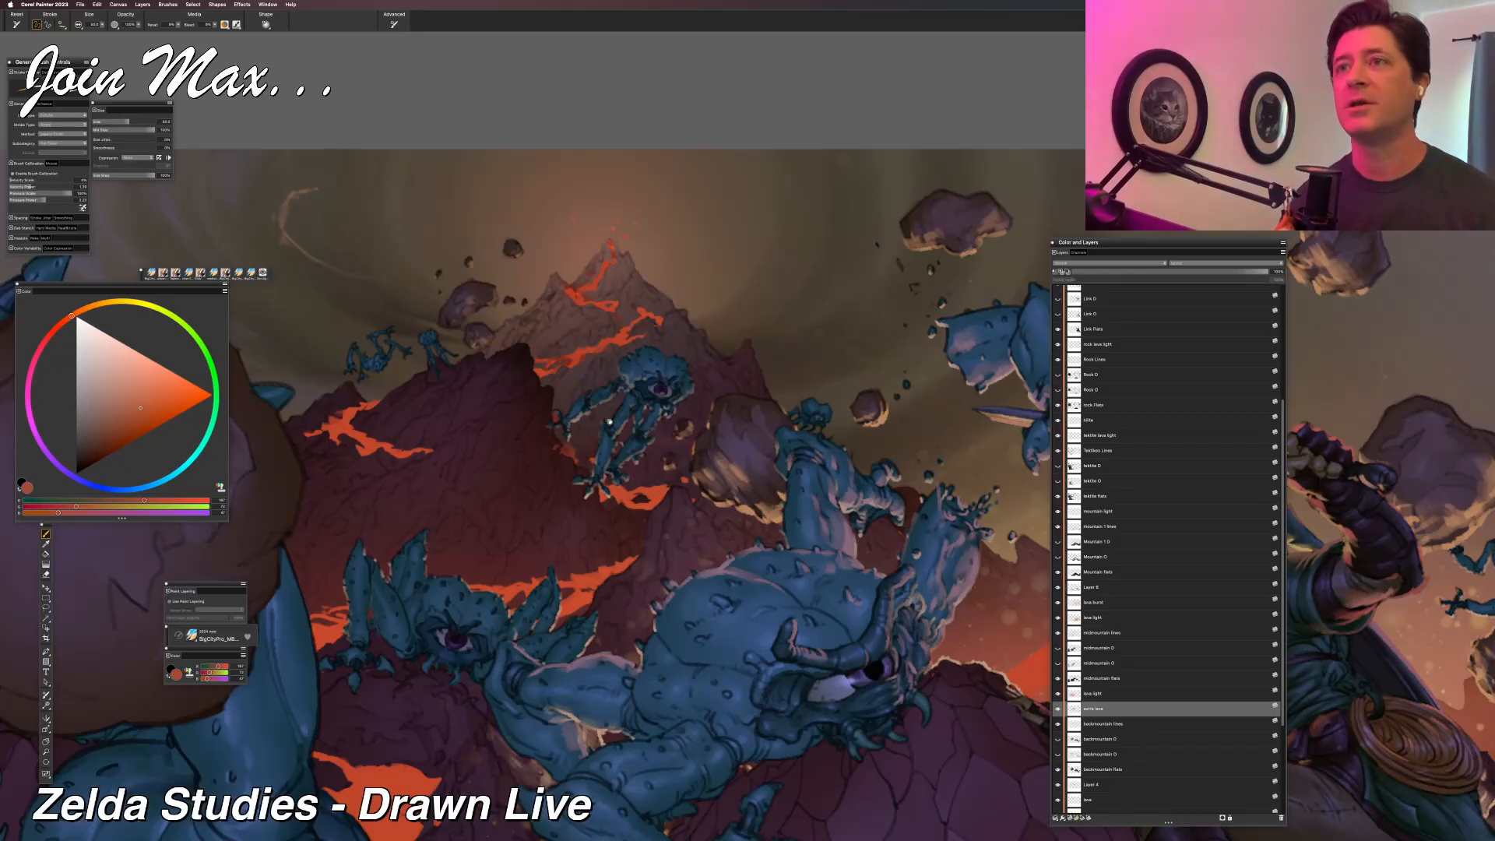
pyautogui.press('l')
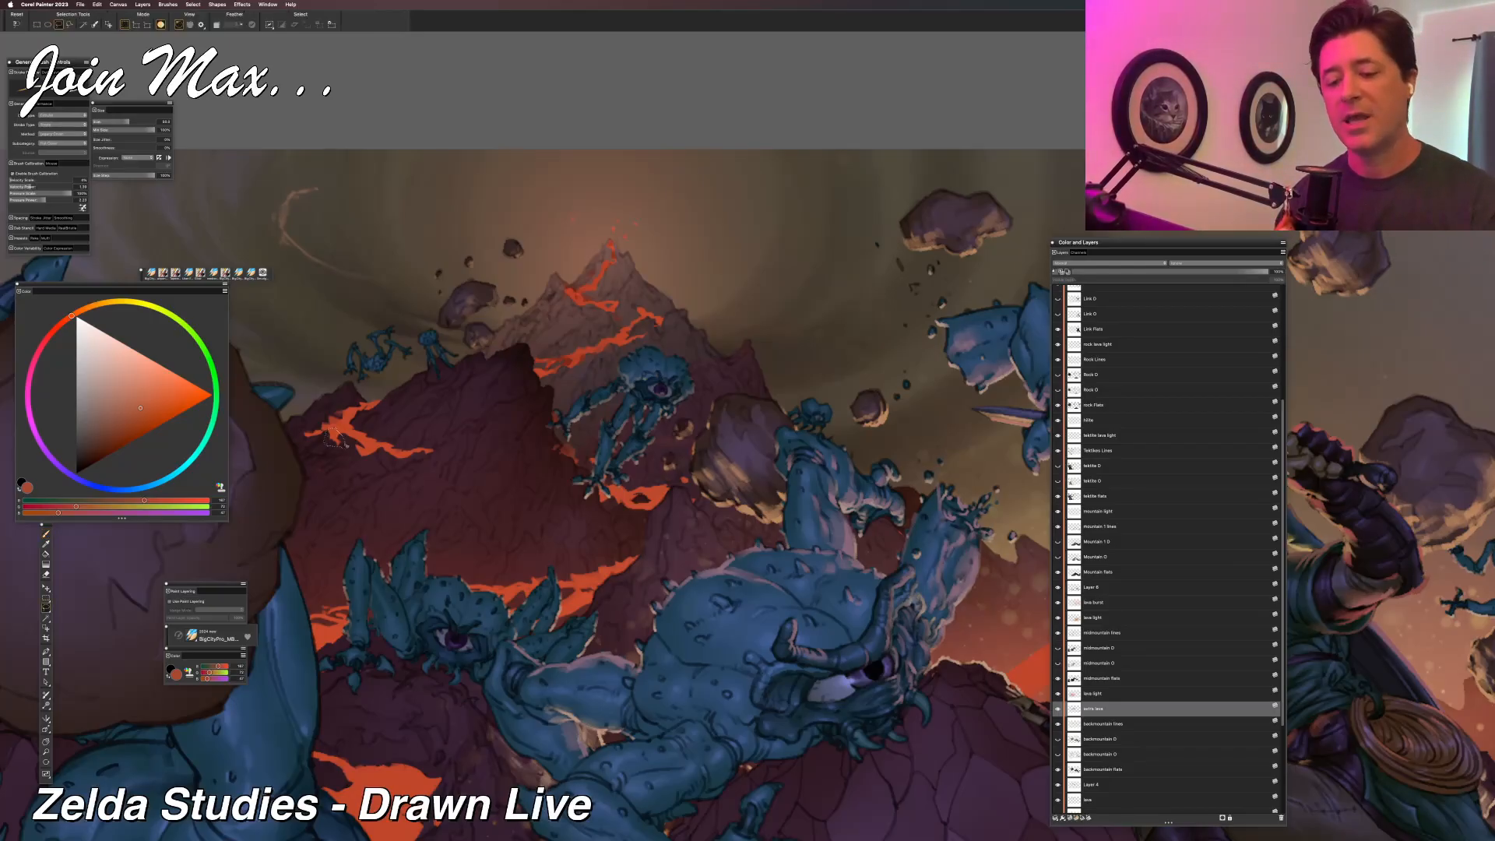
pyautogui.press('b')
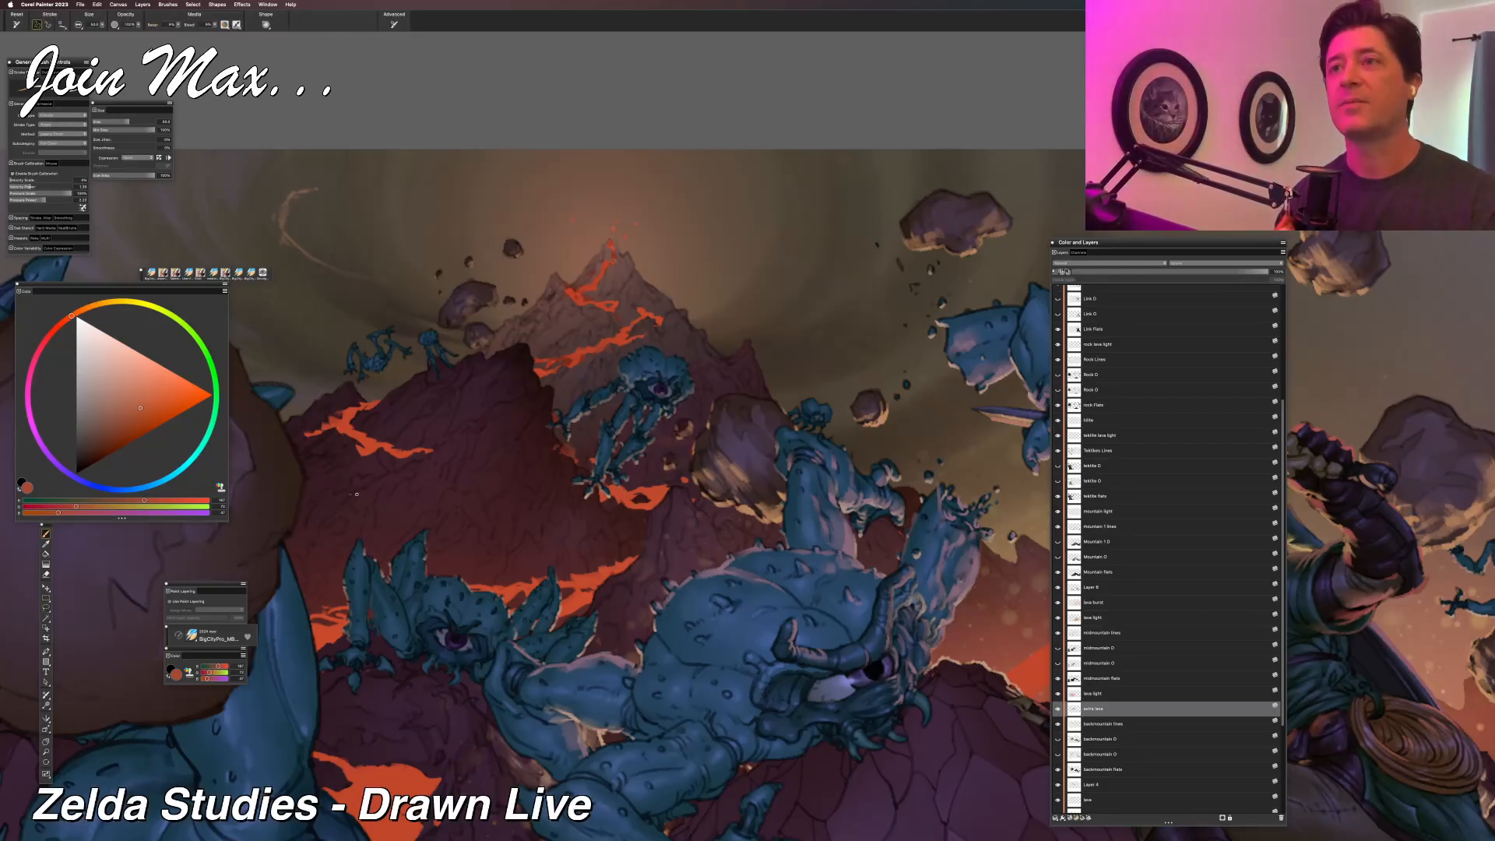
pyautogui.press('l')
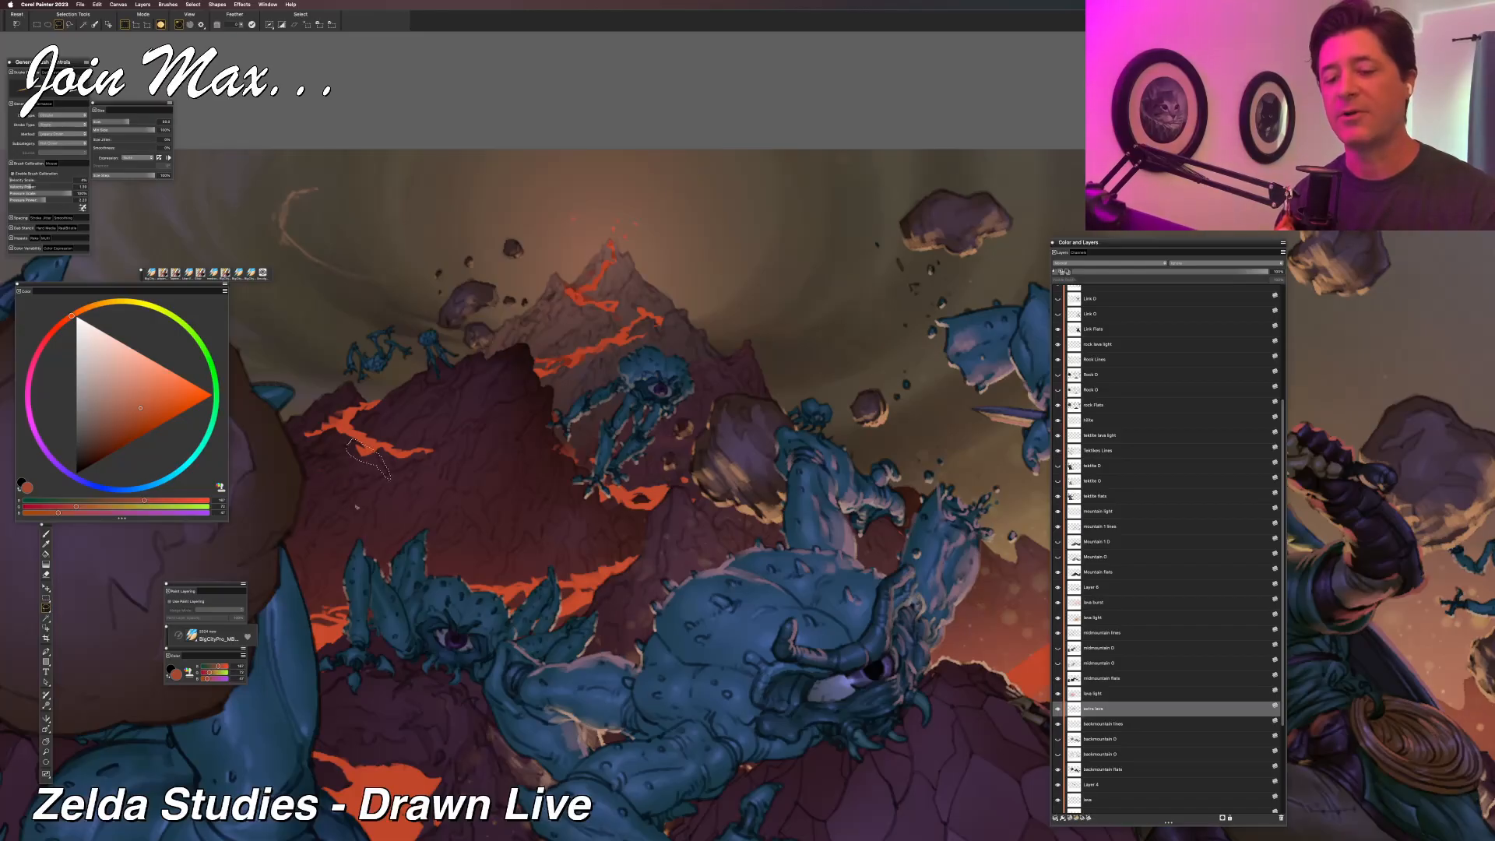
pyautogui.press('b')
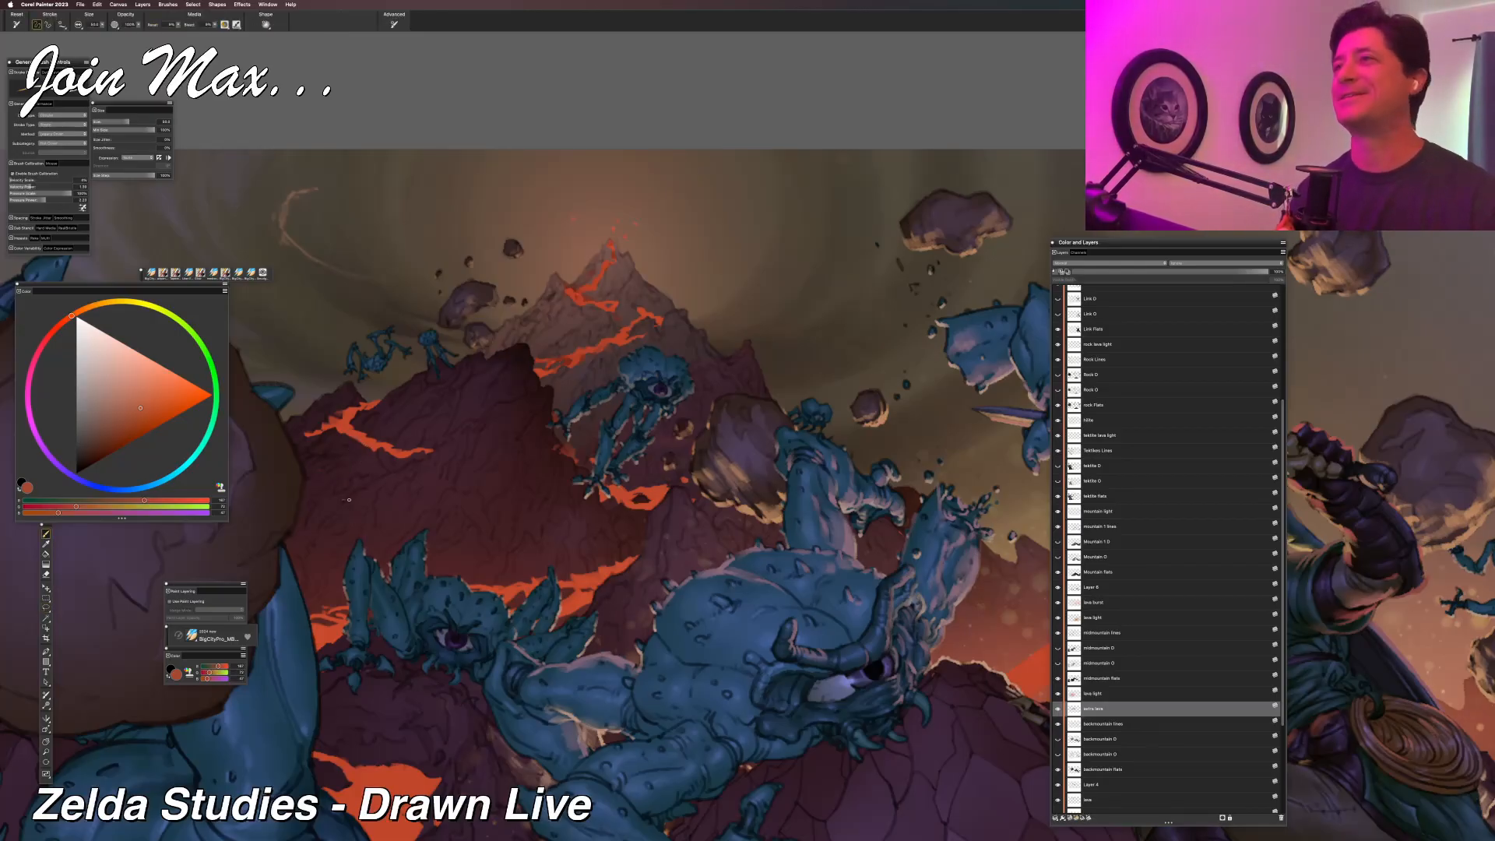
# Undo the last edit and clear the selection left beside the far mountain's lava flow.
pyautogui.press('super+minus')
pyautogui.press('super+minus')
pyautogui.press('super+minus')
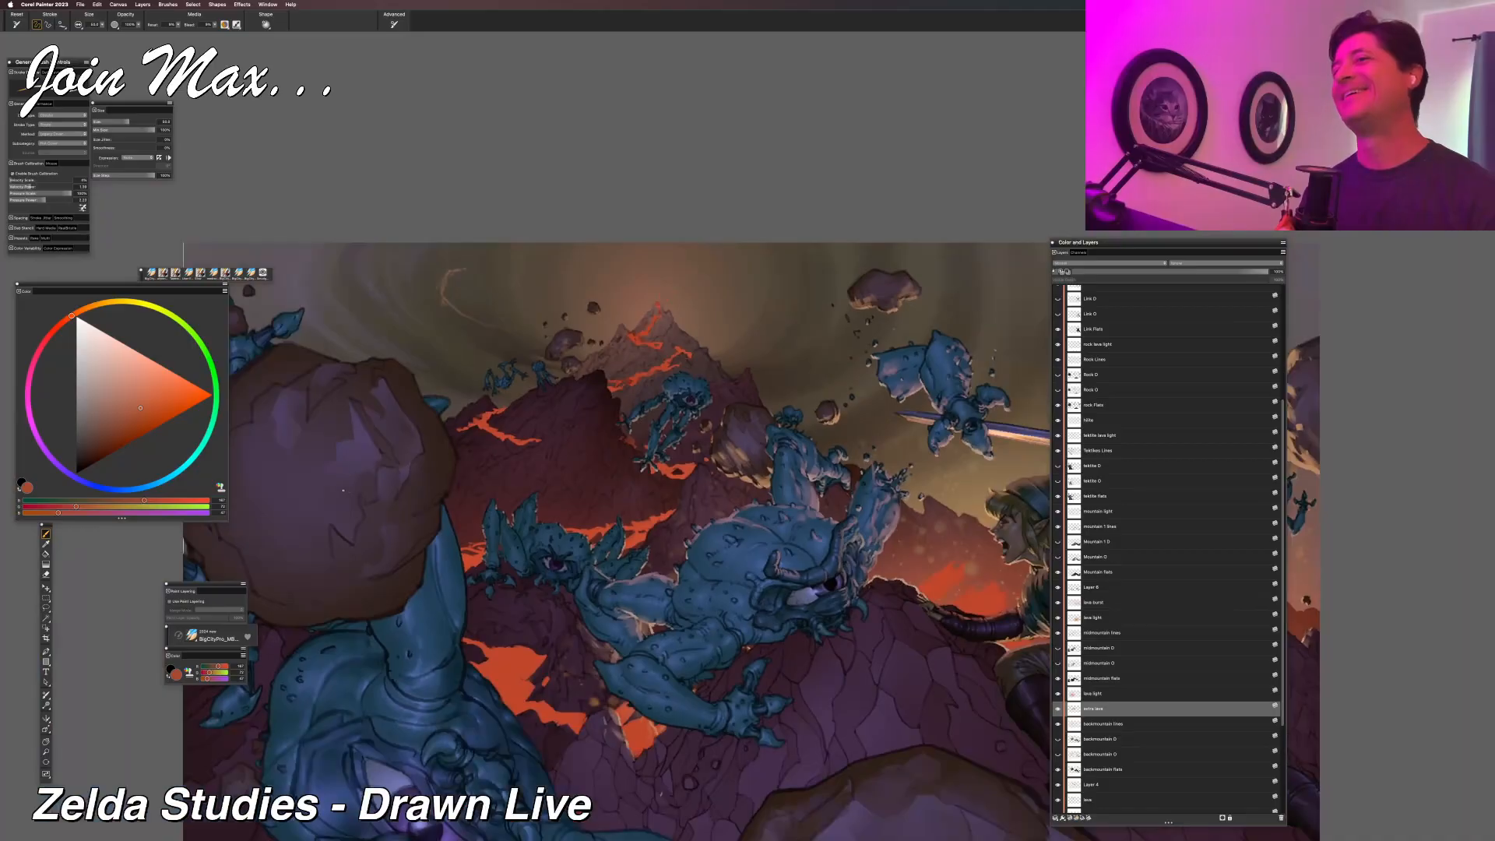
pyautogui.press('super+minus')
pyautogui.press('super+minus')
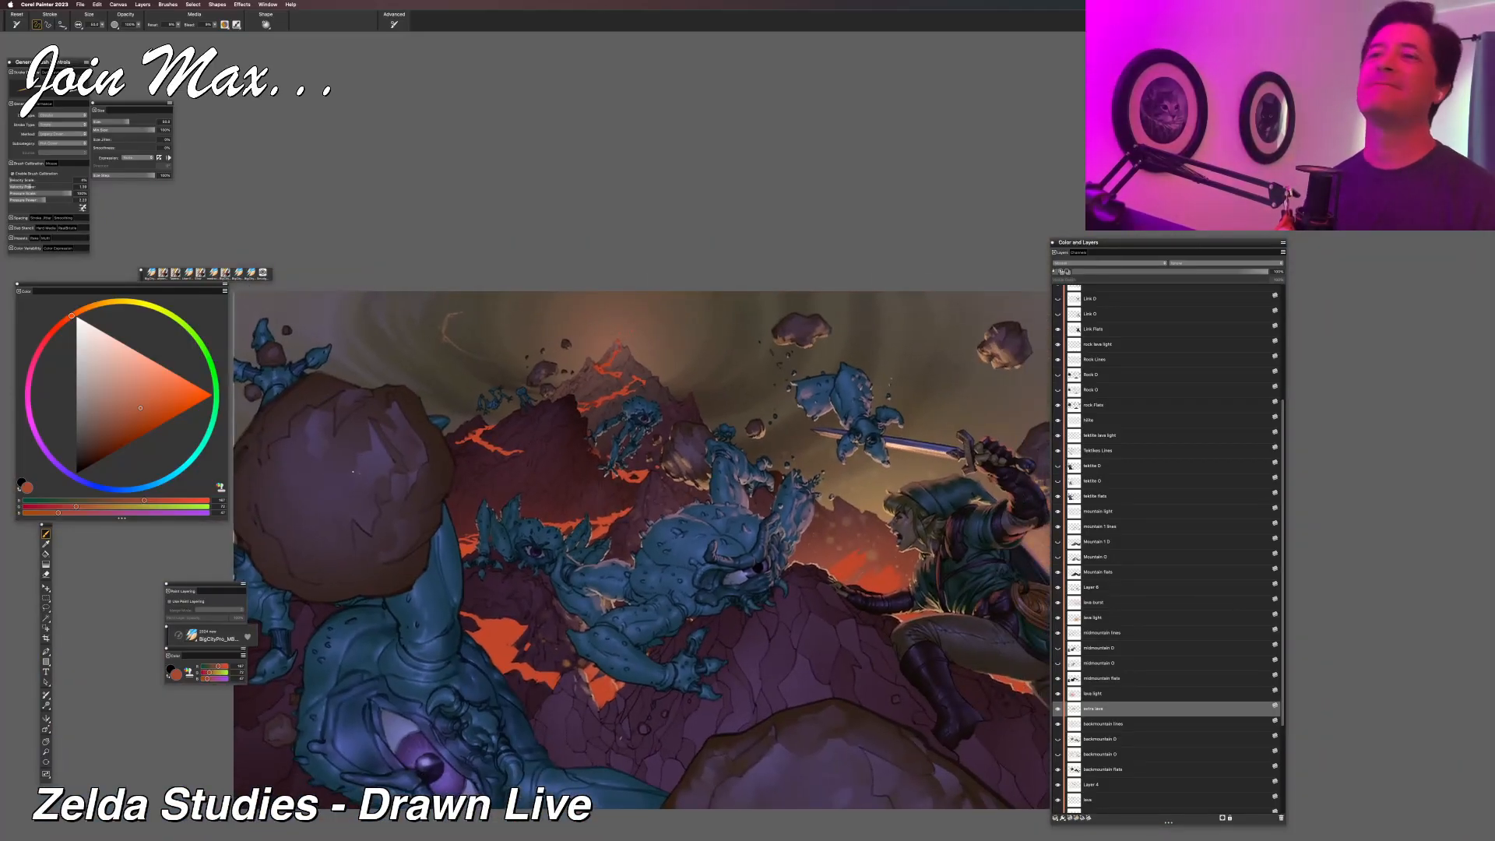
pyautogui.press('super+z')
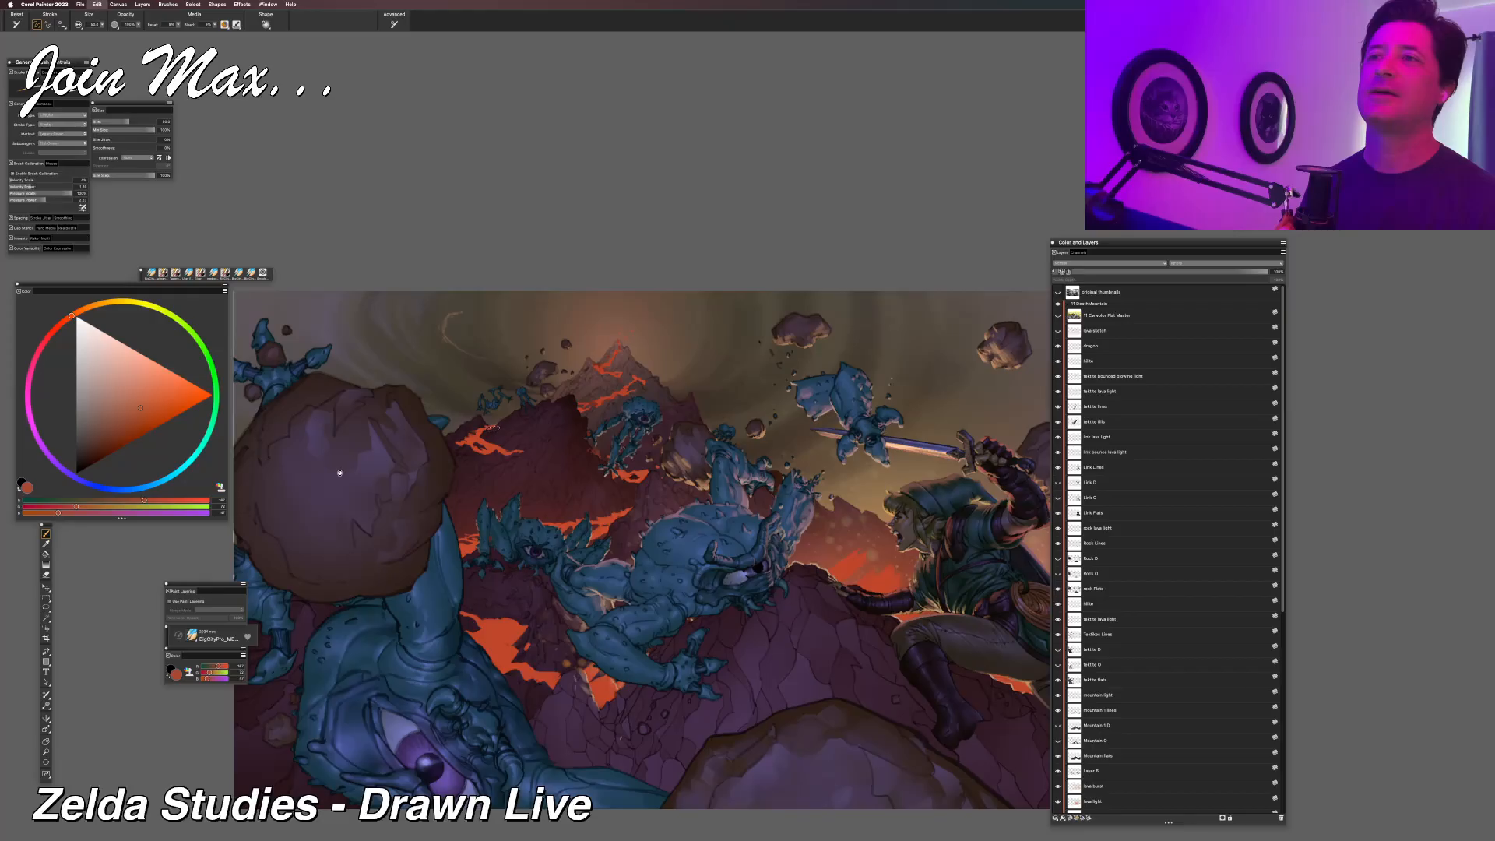
pyautogui.press('super+=')
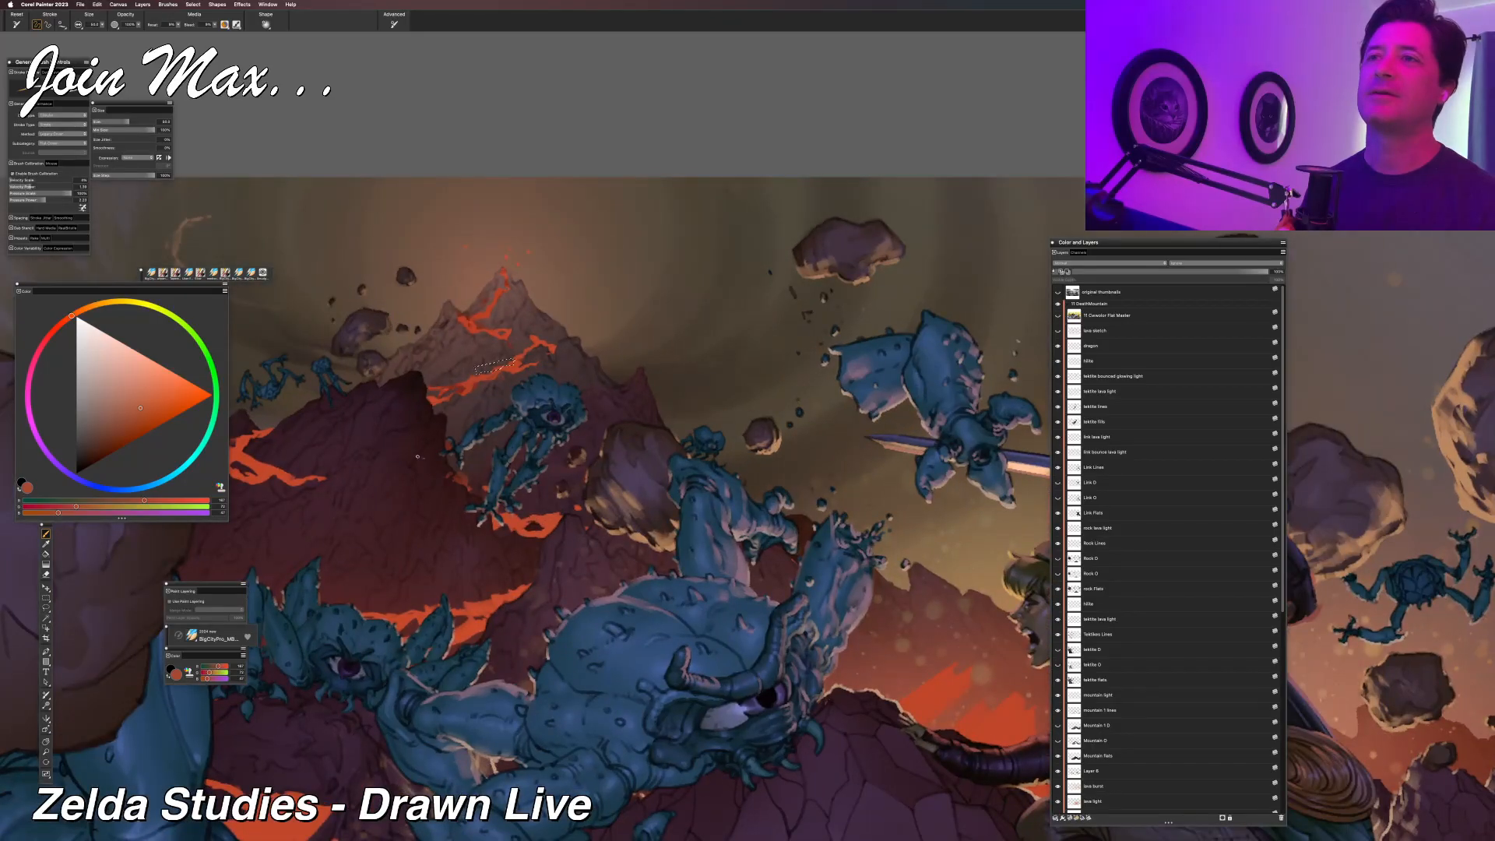
pyautogui.moveTo(406, 465); pyautogui.dragTo(487, 460)
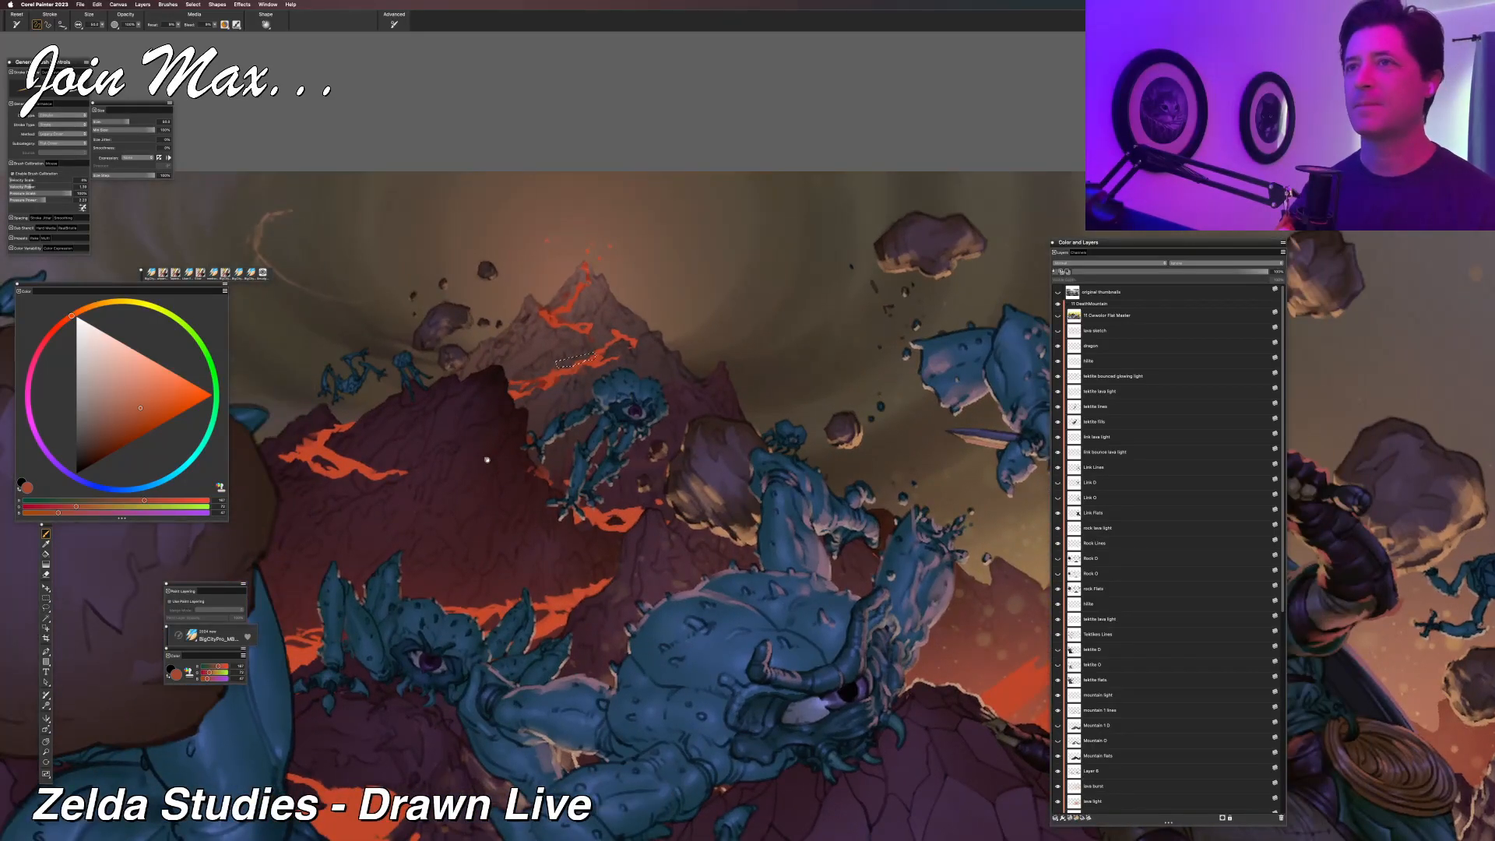
pyautogui.press('super+d')
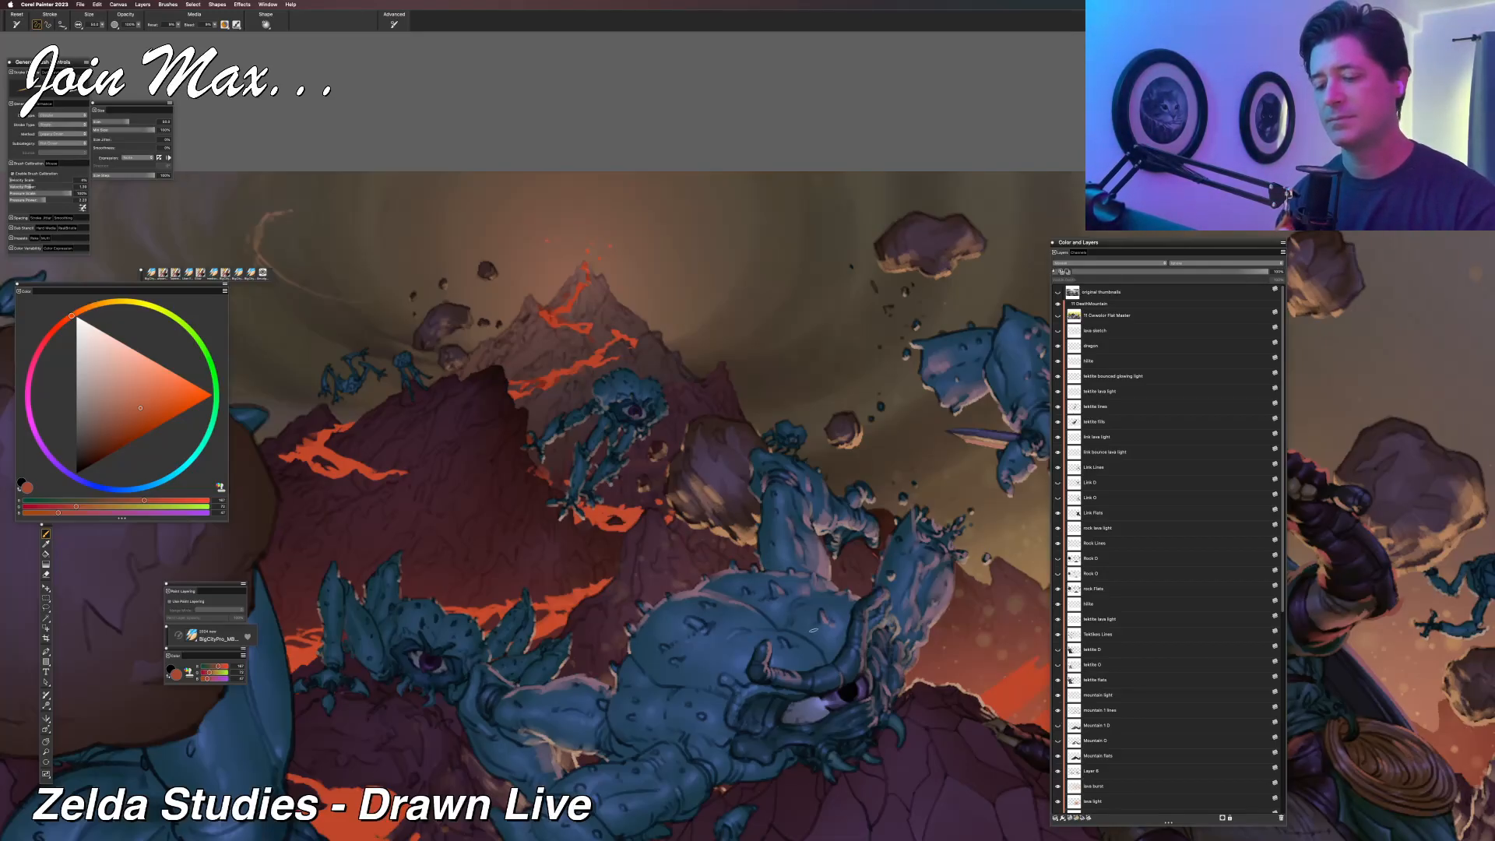
# Examine how the lava flows read within the whole illustration, checking them both close up and from a distance.
pyautogui.moveTo(398, 704)
pyautogui.mouseDown()
pyautogui.moveTo(588, 665)
pyautogui.moveTo(454, 629)
pyautogui.mouseUp()
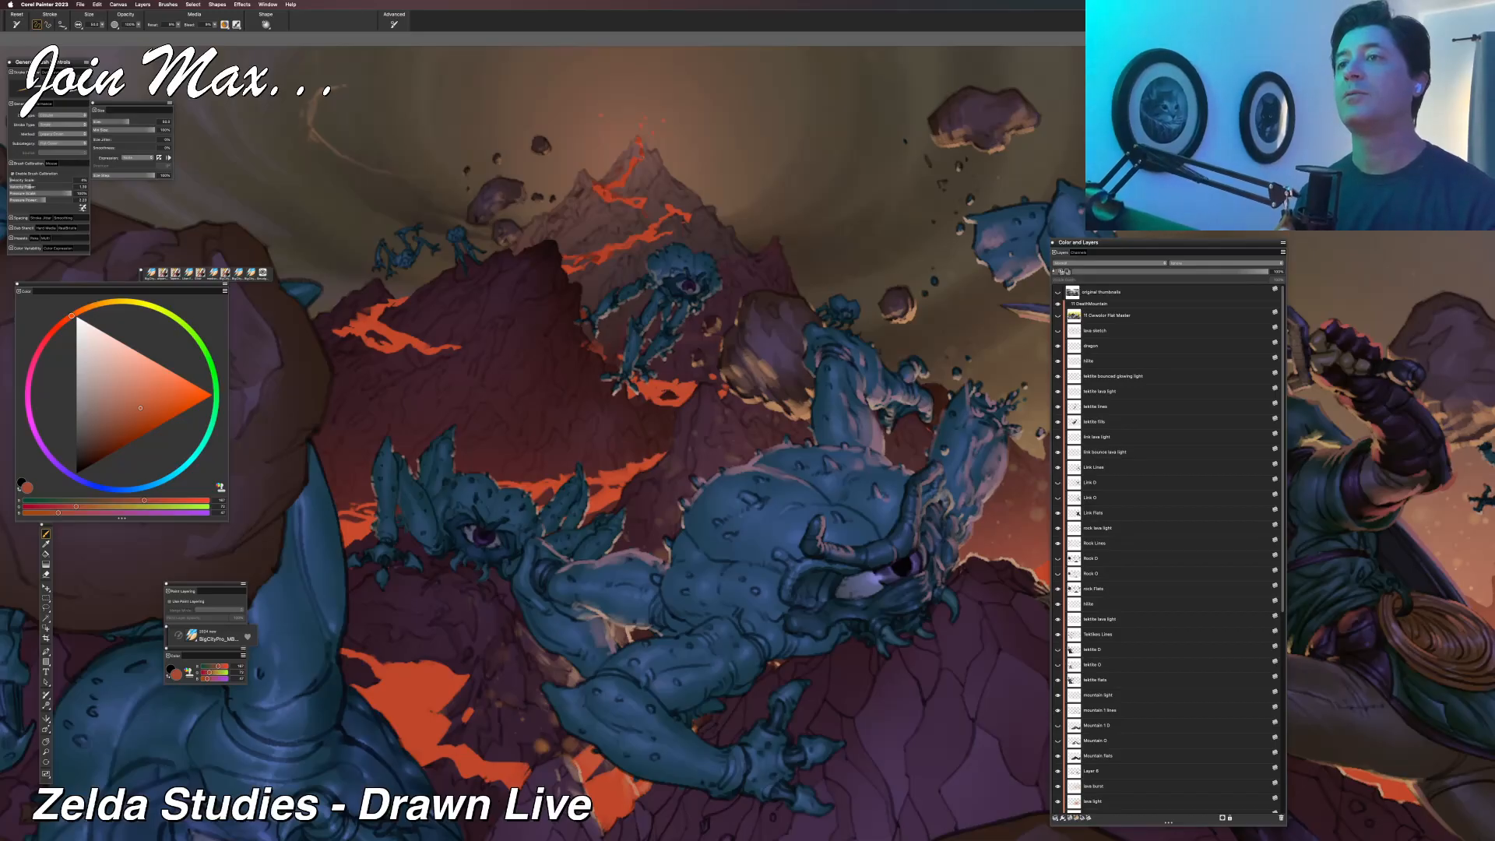
pyautogui.press('super+minus')
pyautogui.moveTo(777, 270); pyautogui.dragTo(614, 228)
pyautogui.press('super+minus')
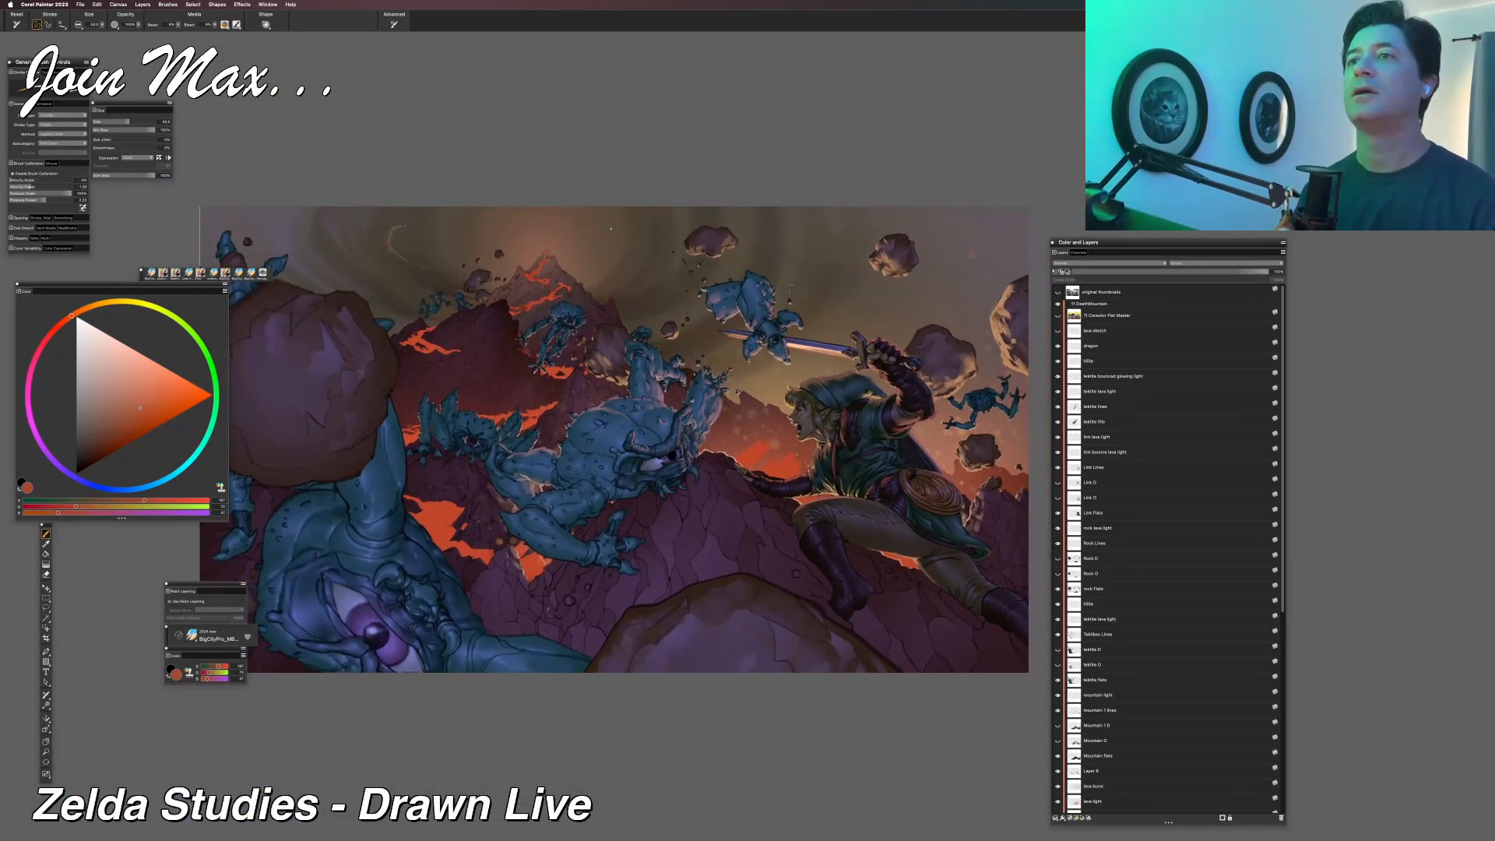
pyautogui.press('super+equal')
pyautogui.press('super+equal')
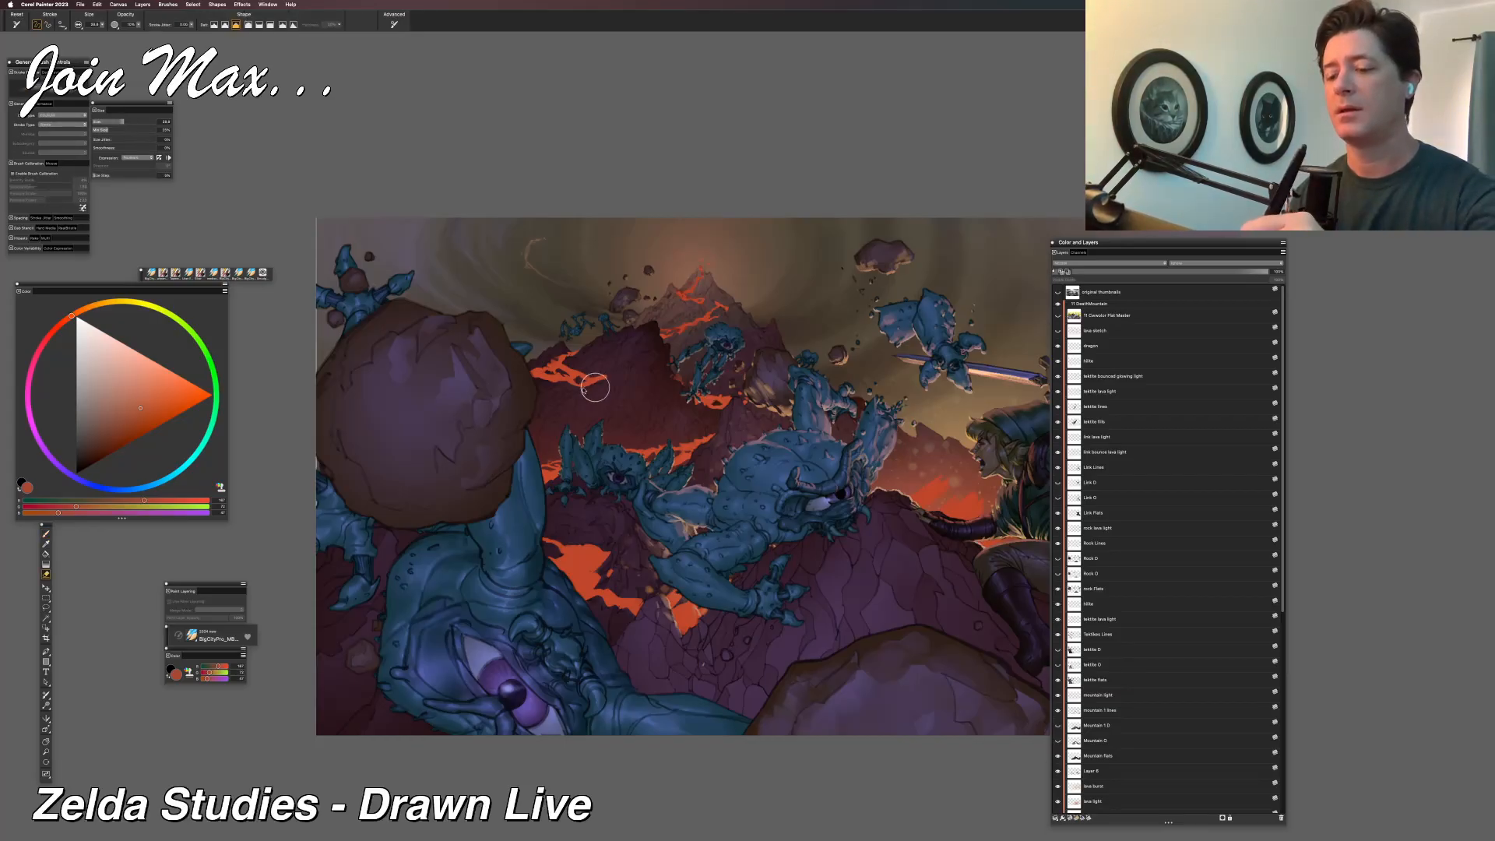
pyautogui.press('l')
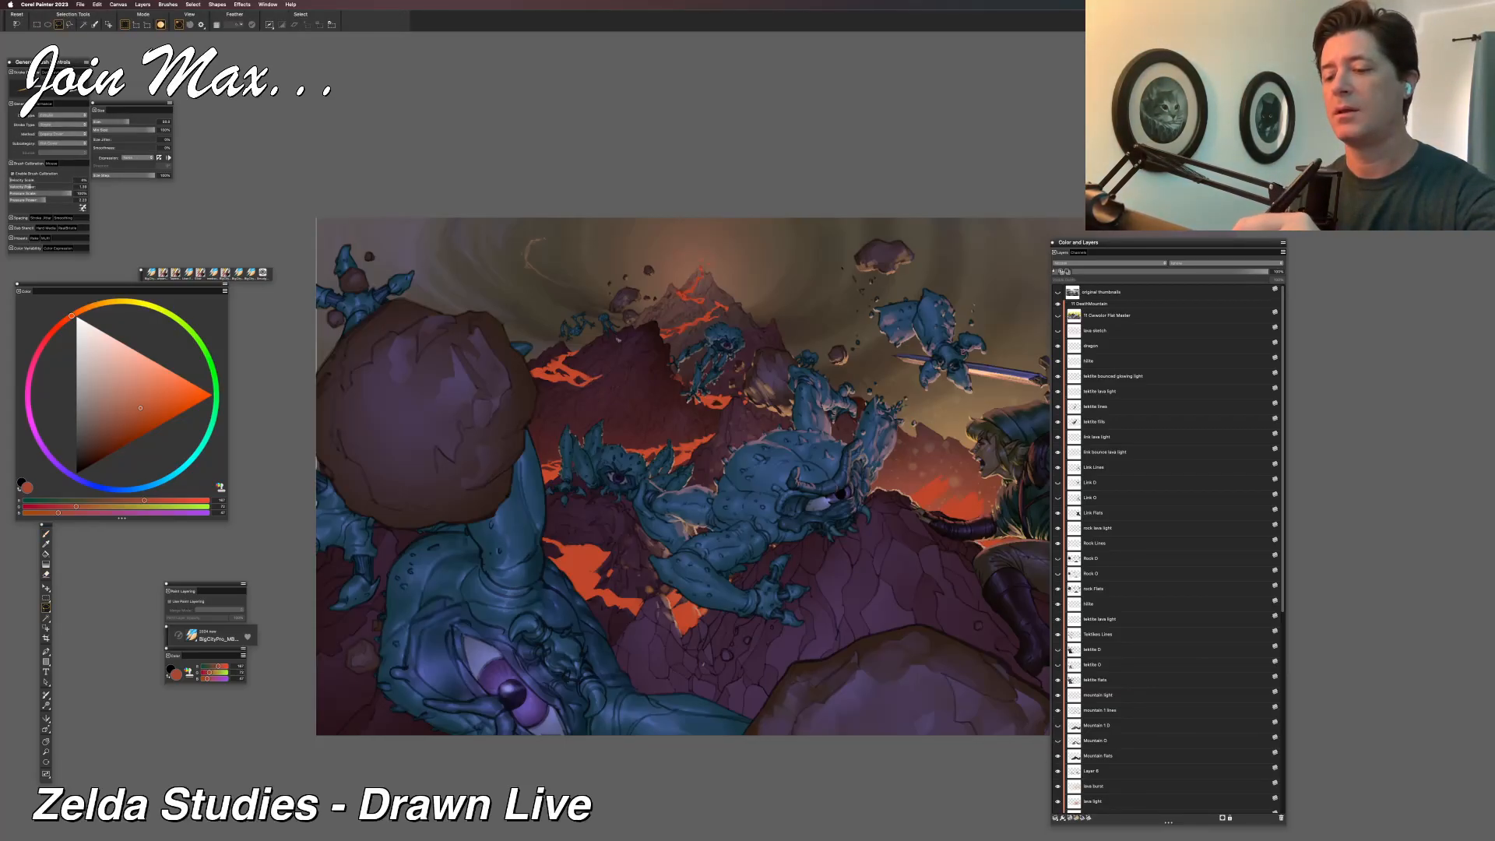
pyautogui.press('b')
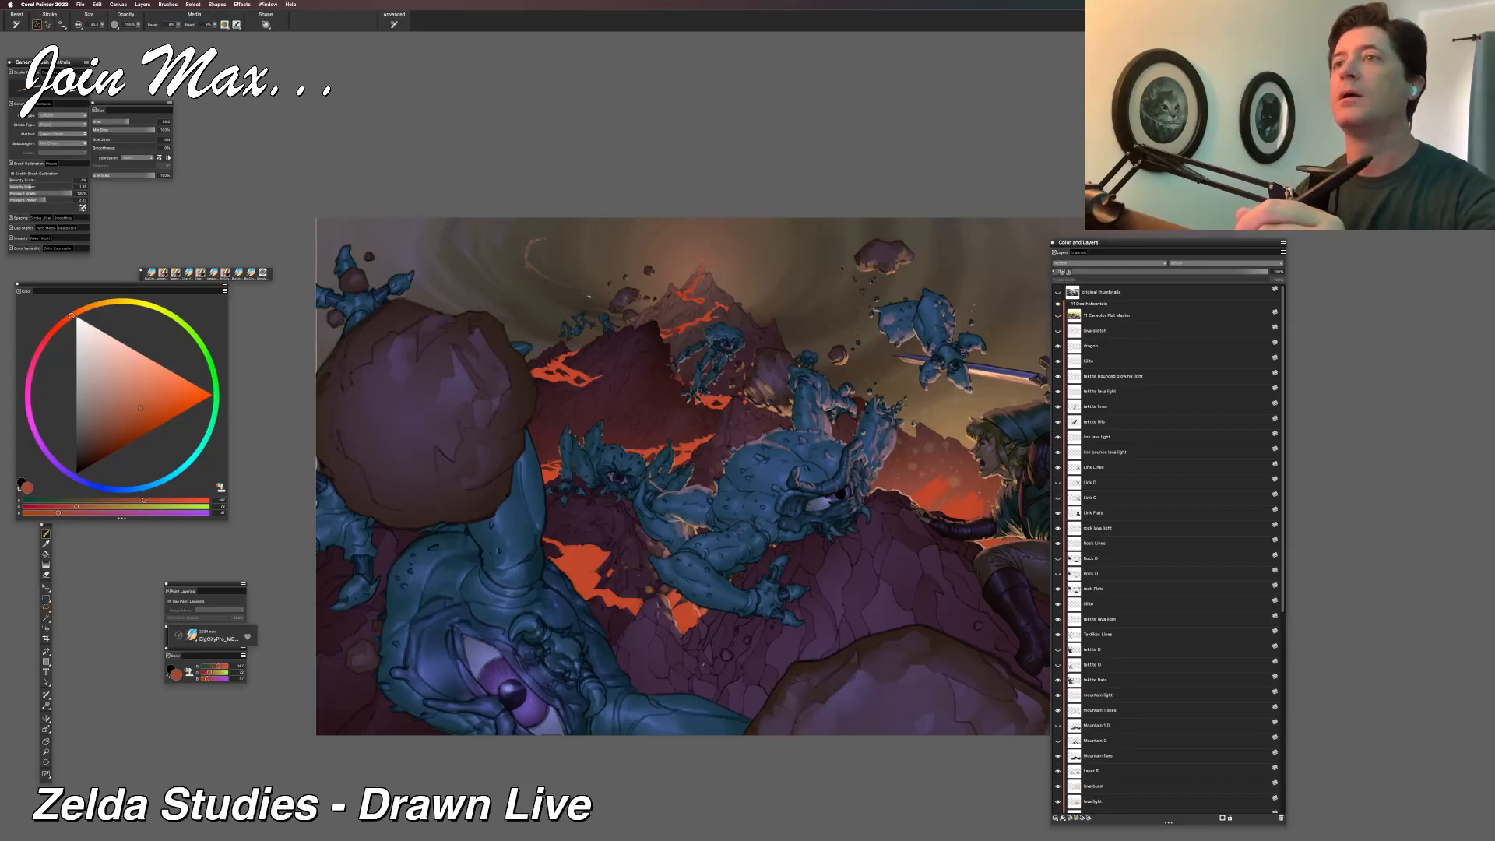
pyautogui.press('super+minus')
pyautogui.moveTo(580, 299); pyautogui.dragTo(434, 335)
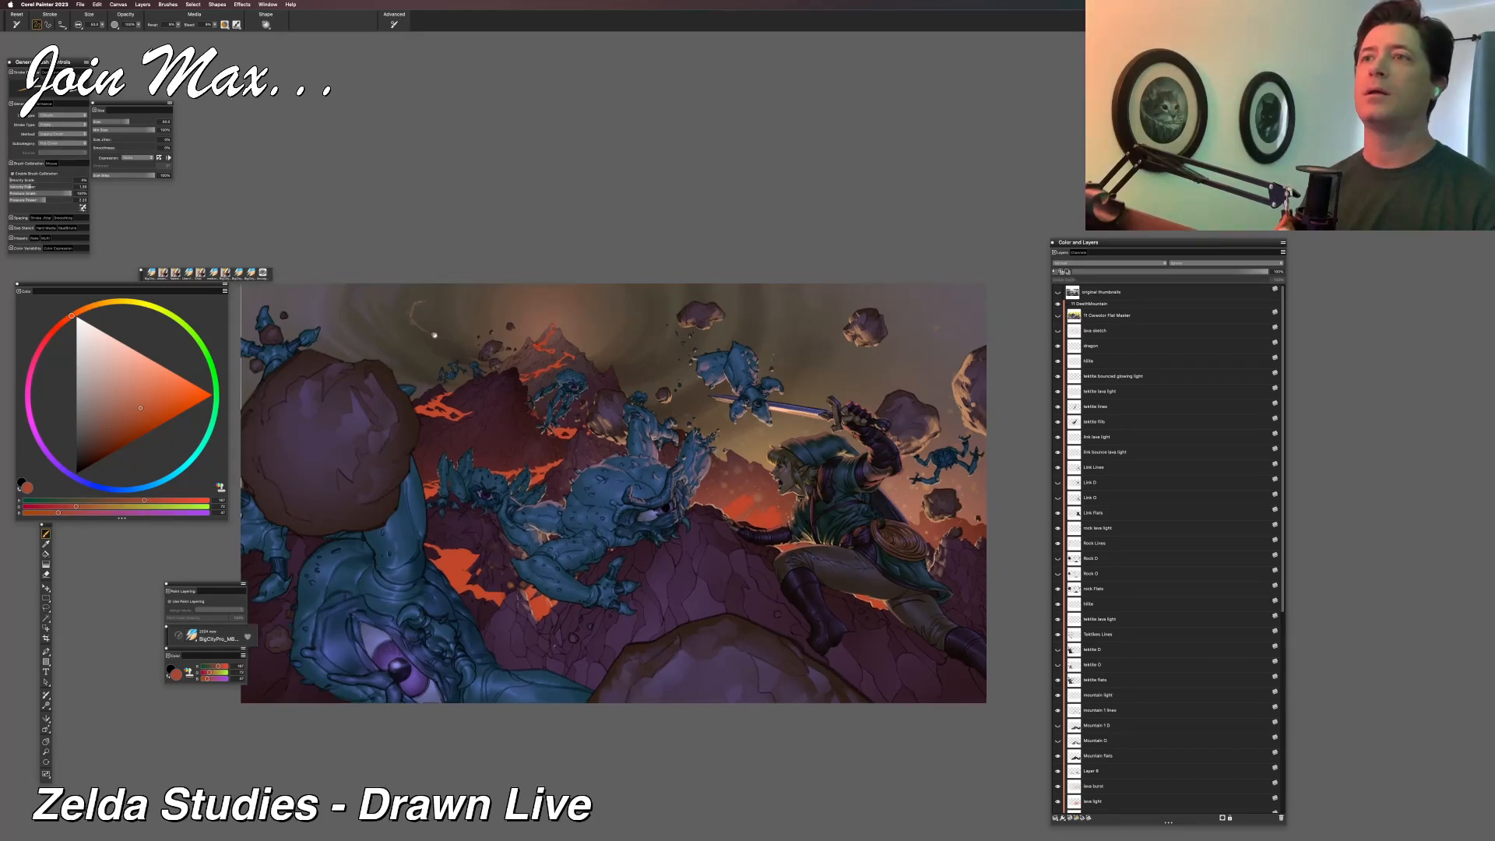
pyautogui.moveTo(435, 336)
pyautogui.mouseDown()
pyautogui.moveTo(413, 338)
pyautogui.moveTo(484, 390)
pyautogui.mouseUp()
pyautogui.press('super+plus')
pyautogui.press('super+plus')
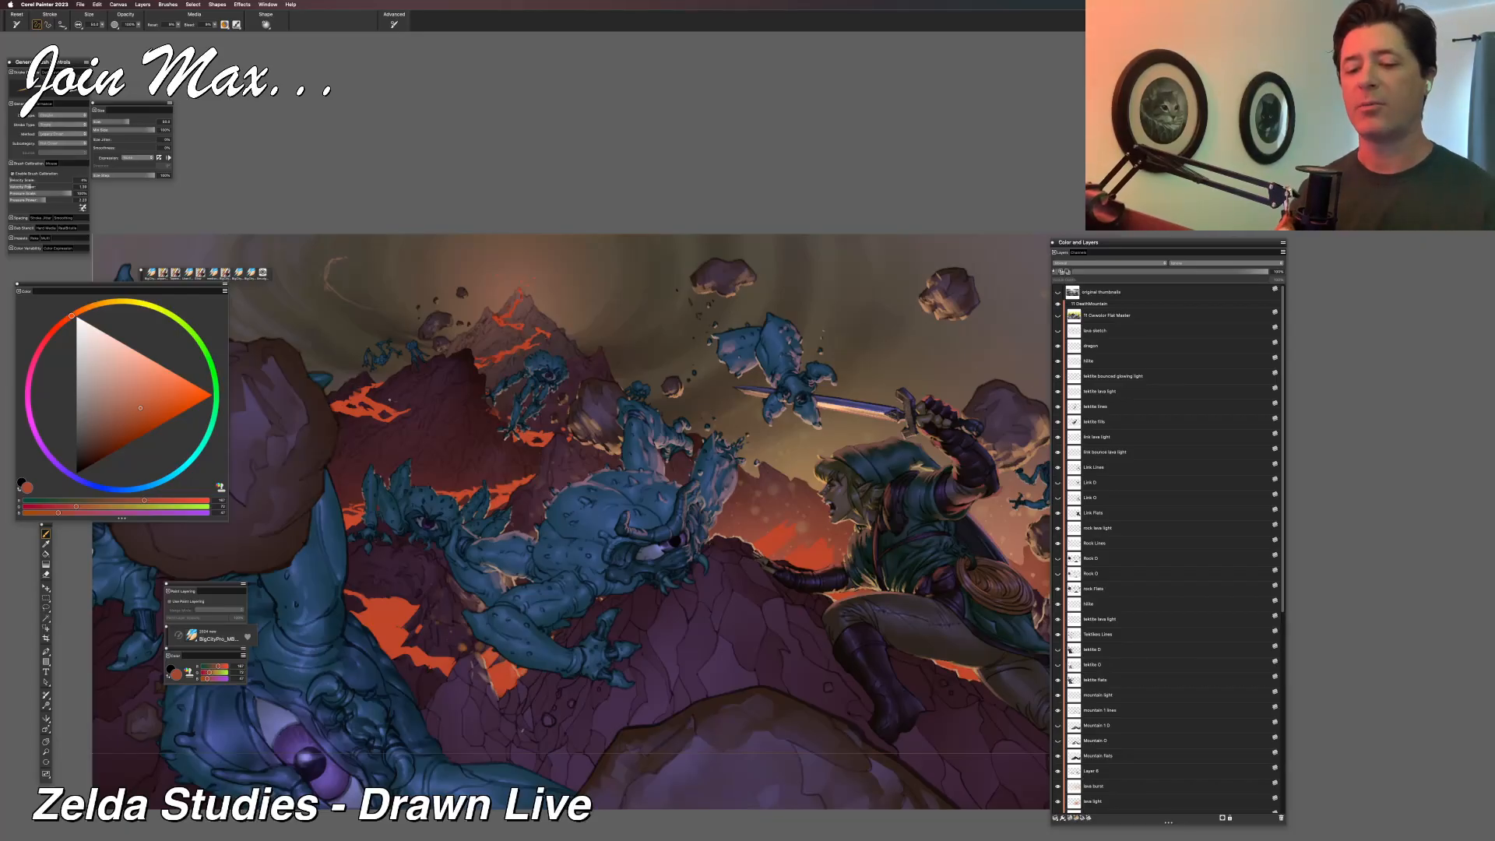
pyautogui.press('l')
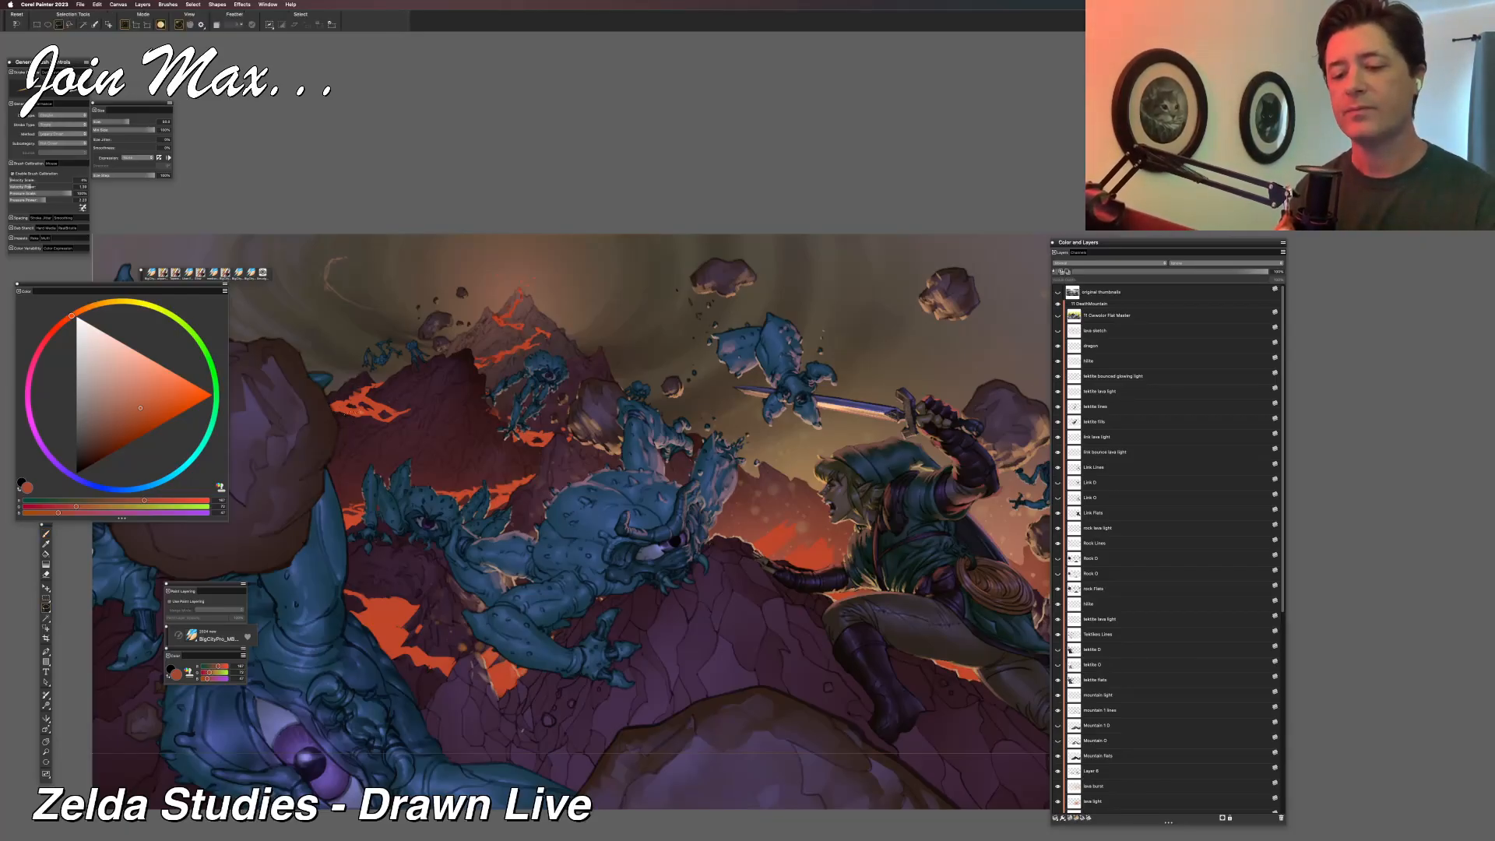
pyautogui.press('b')
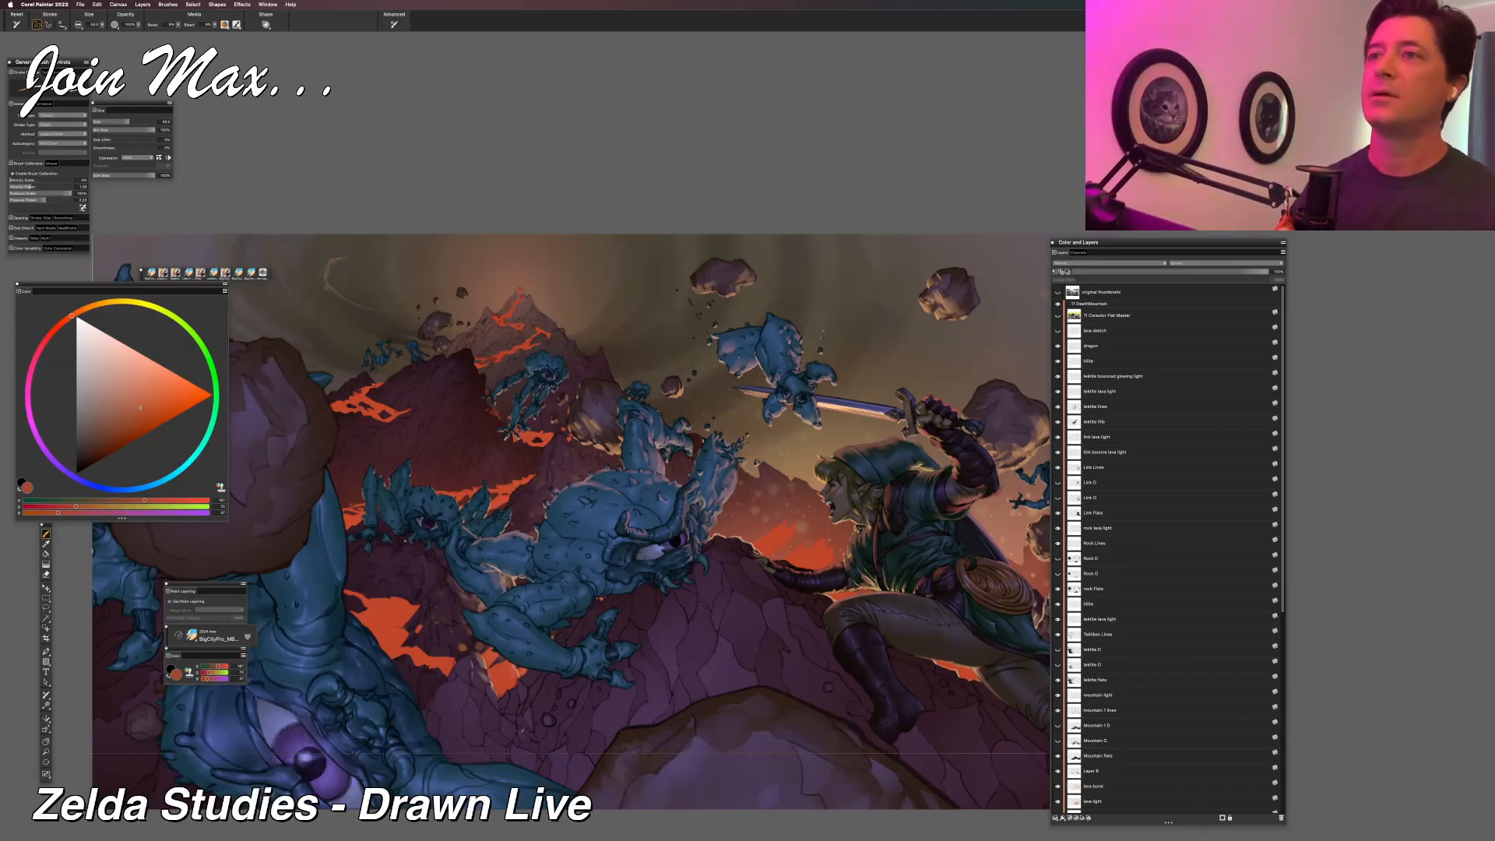
# Switch to Adobe Bridge and compare the latest Zelda export with the neighbouring versions in an enlarged full-screen preview.
pyautogui.press('super+Tab')
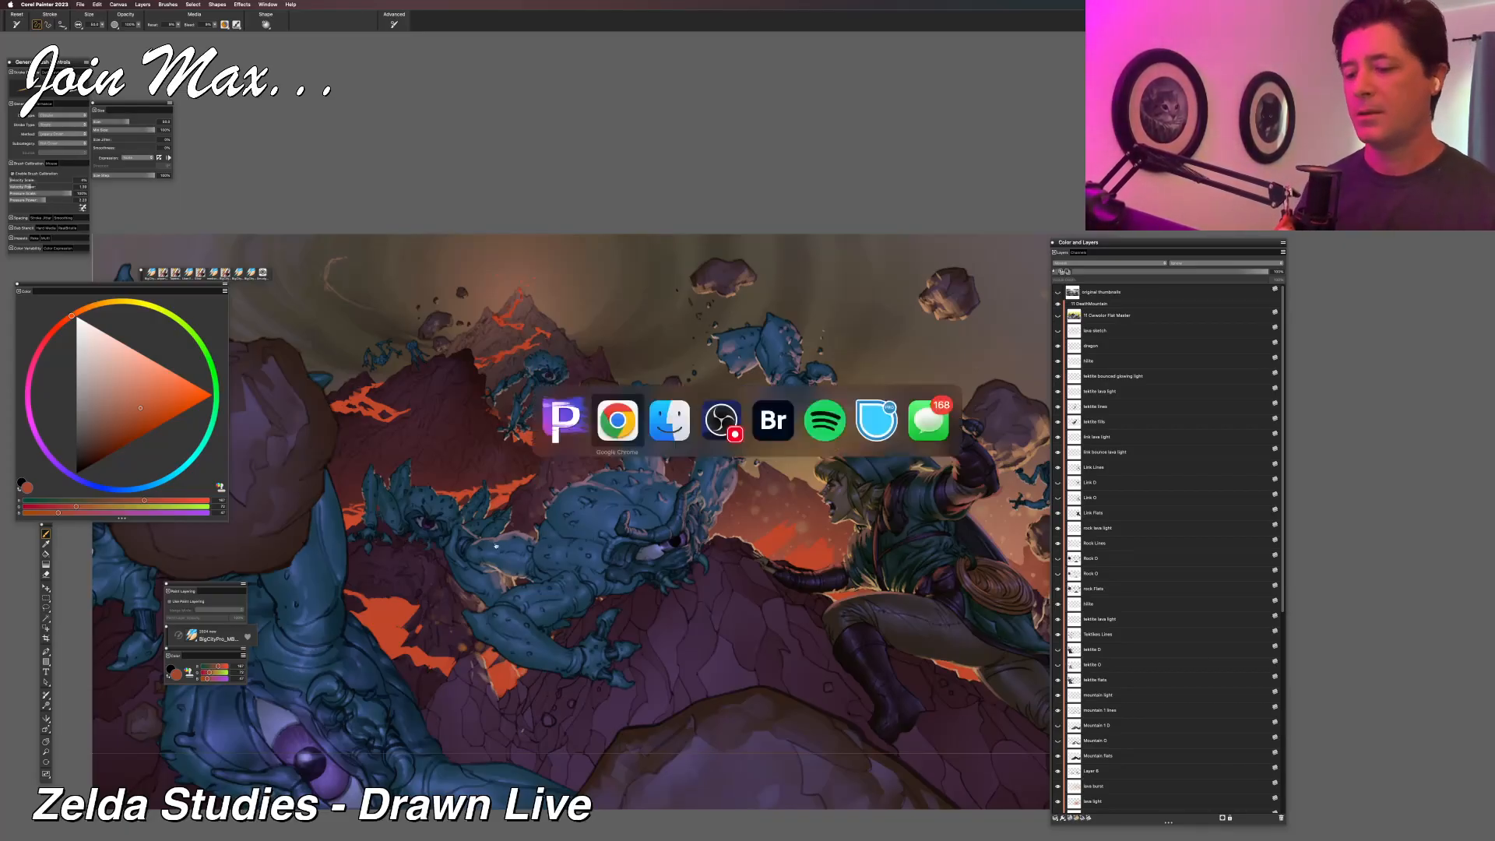
pyautogui.click(766, 421)
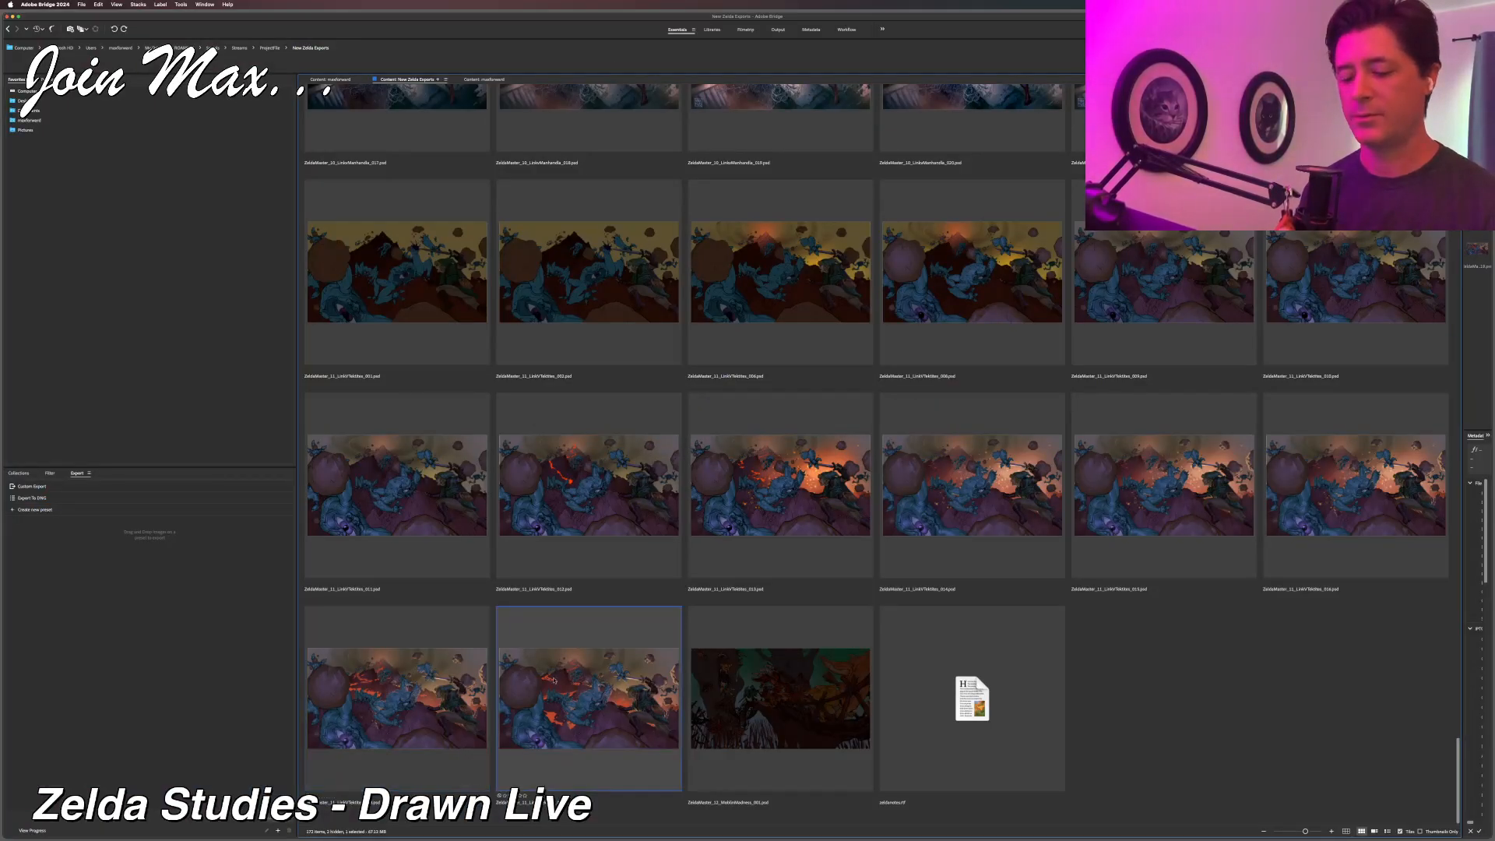
pyautogui.press('space')
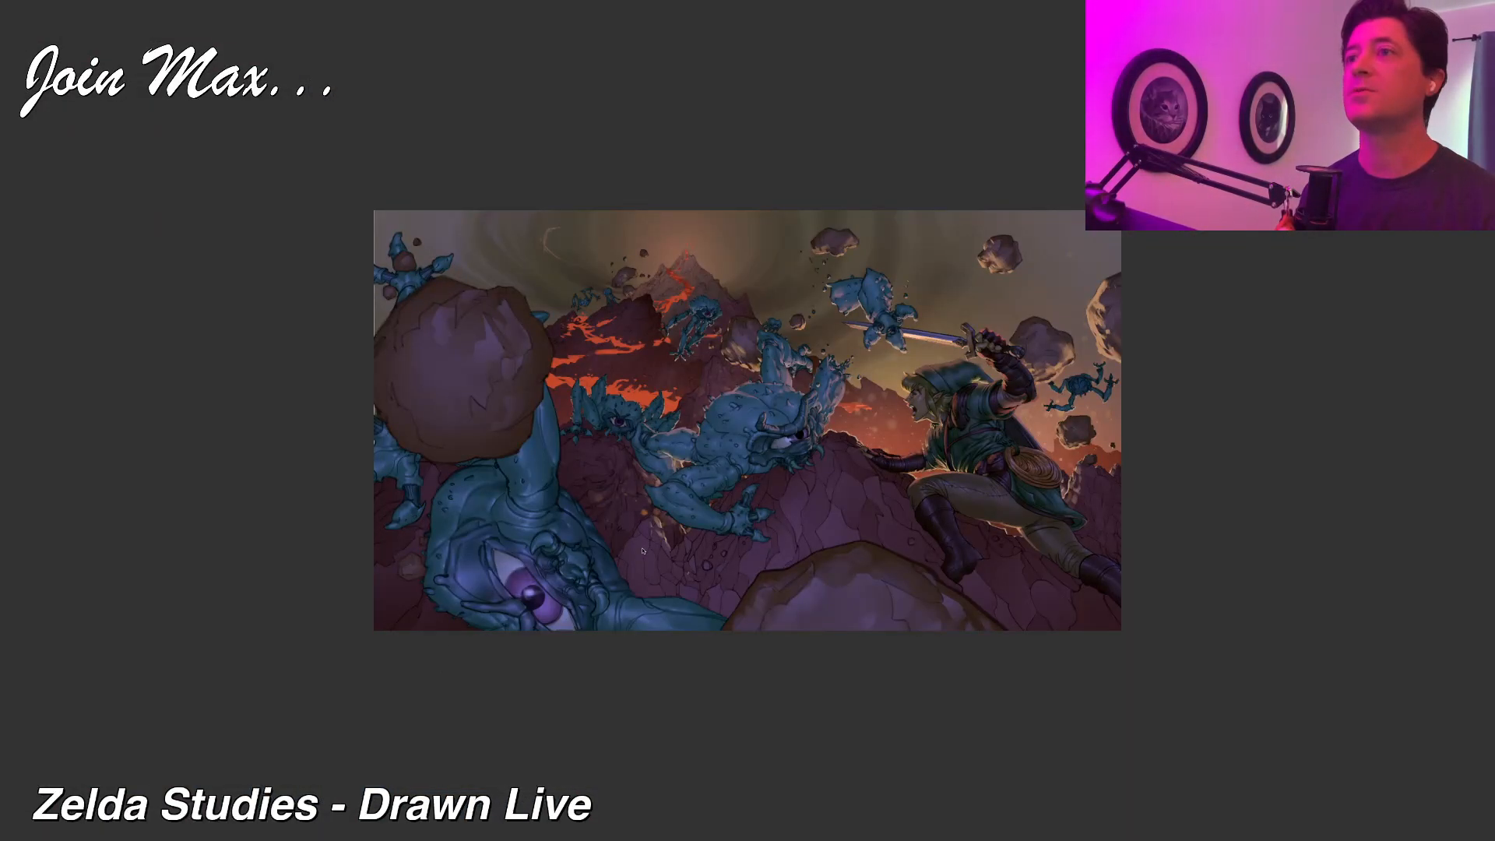
pyautogui.press('+')
pyautogui.press('+')
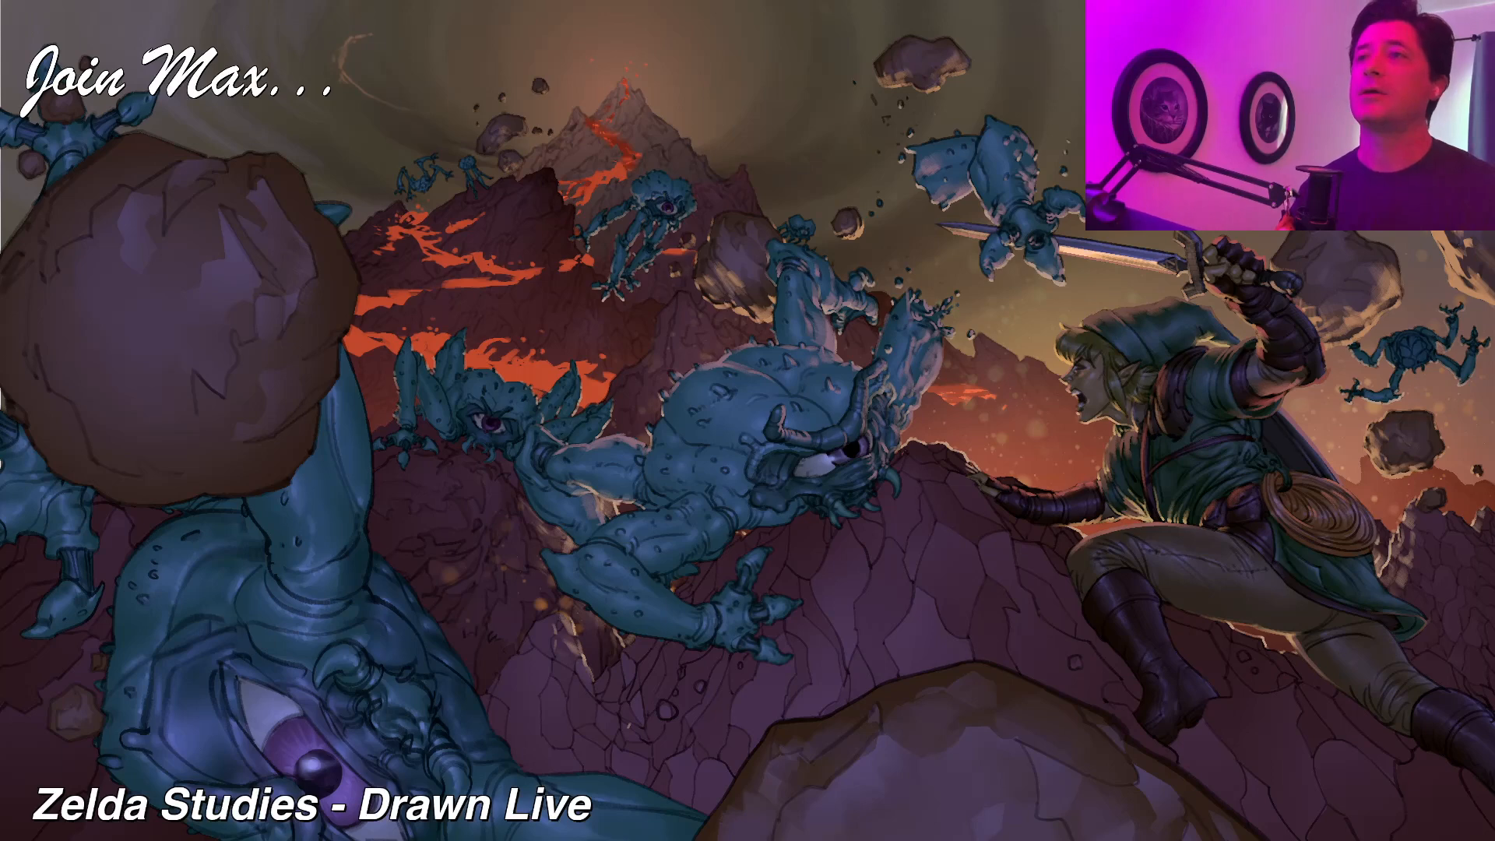
pyautogui.press('Right')
pyautogui.press('Left')
pyautogui.press('Right')
pyautogui.press('Right')
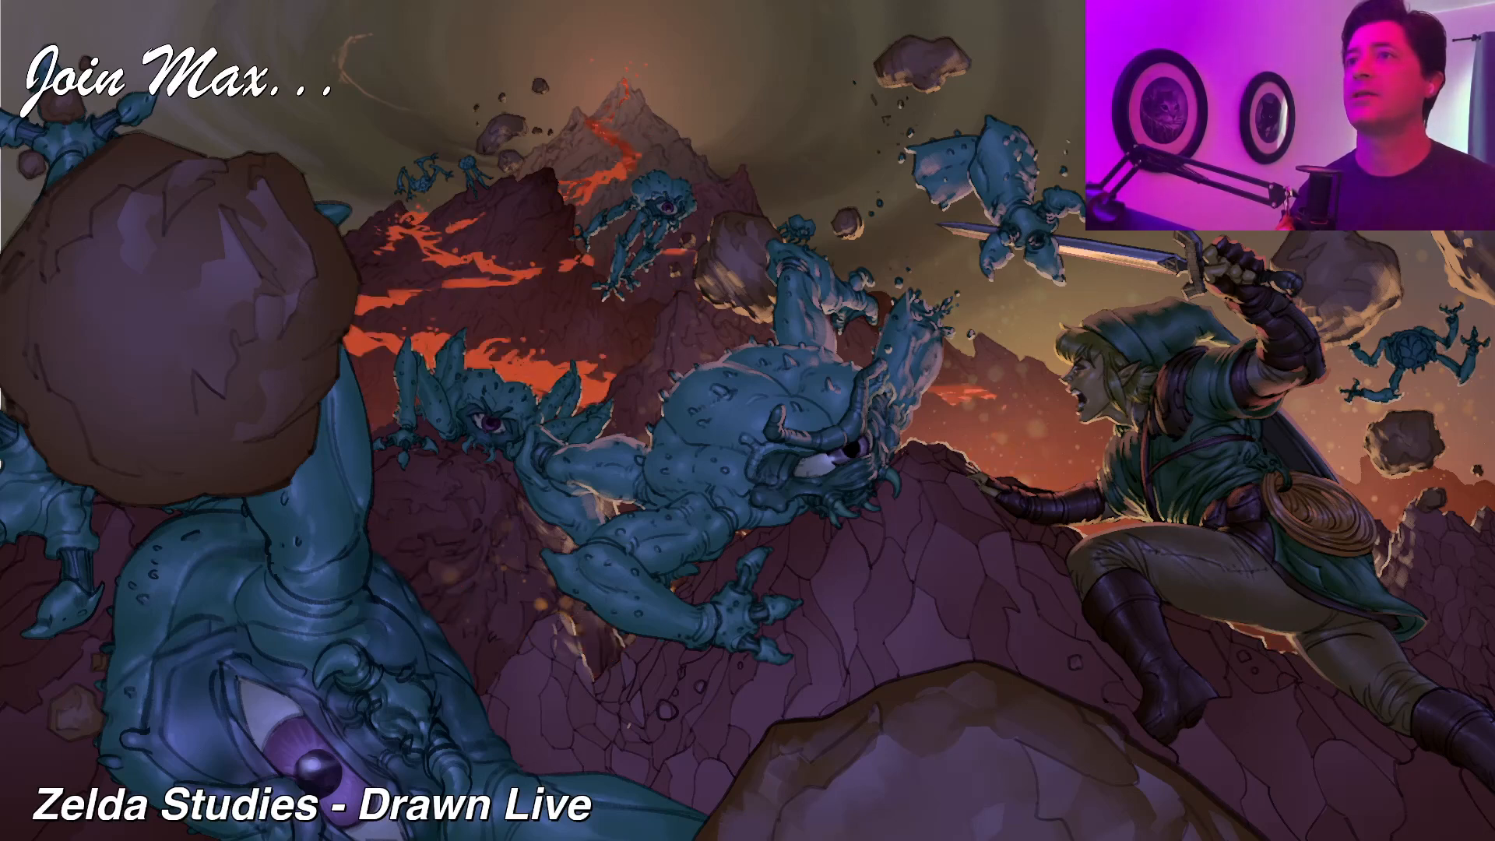
pyautogui.press('Left')
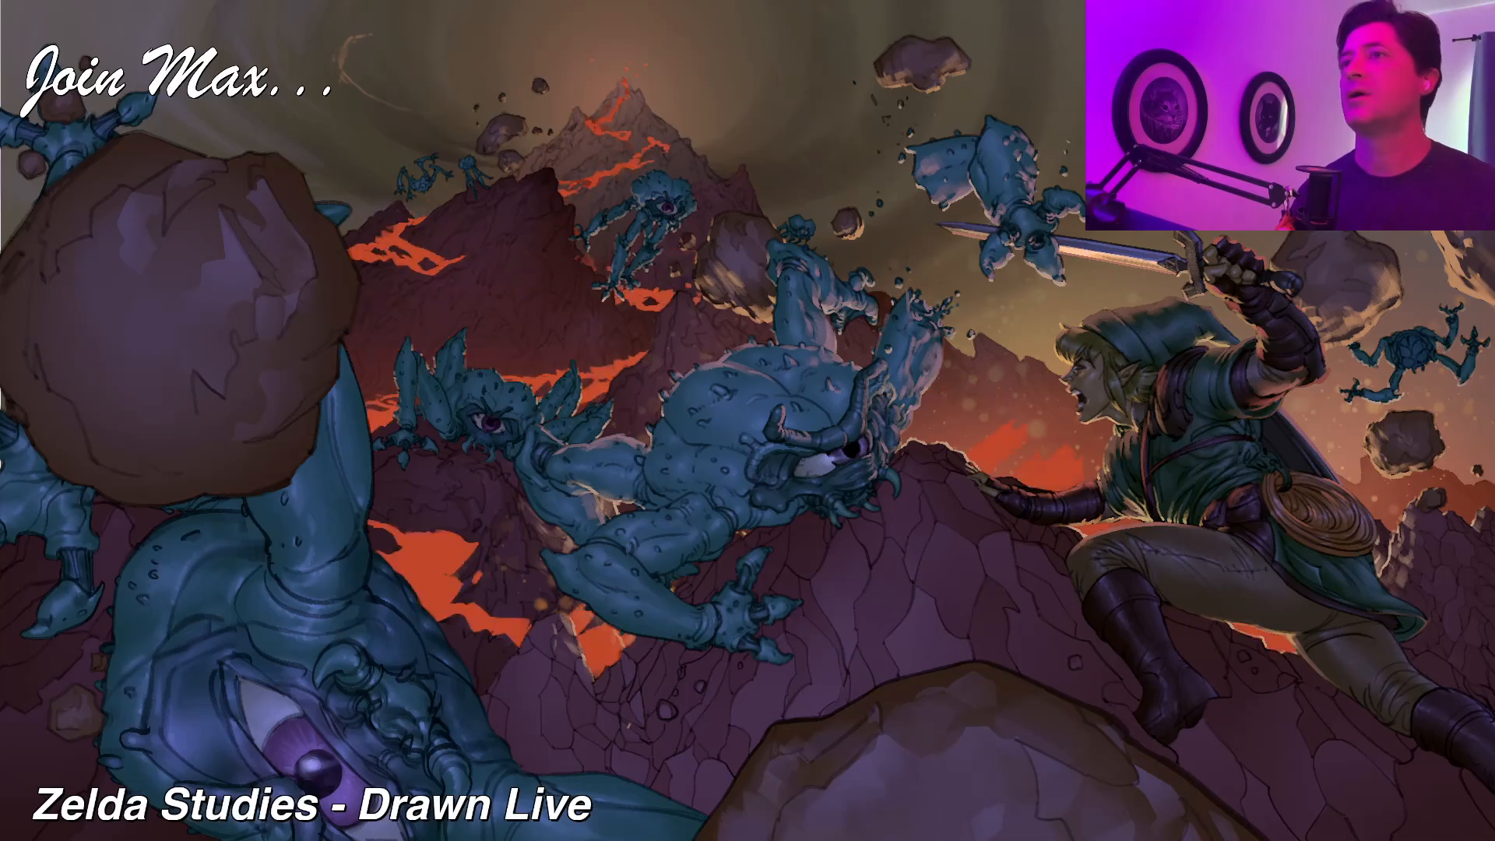